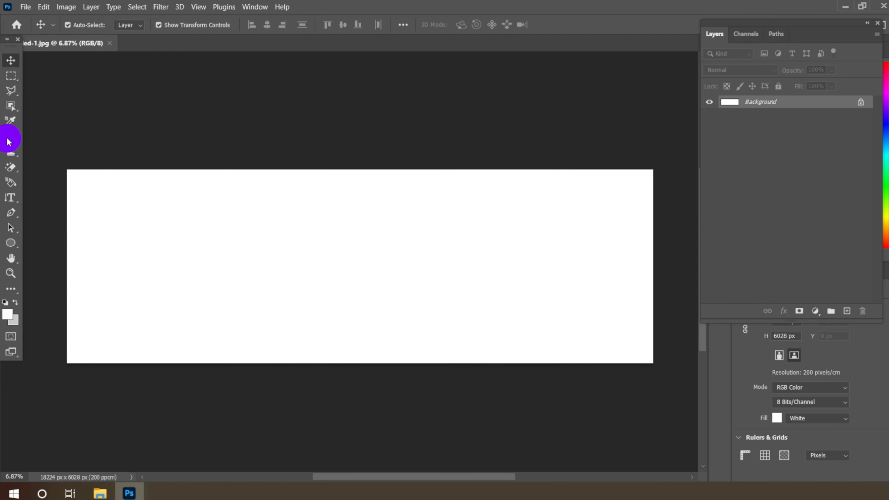
- Divide the canvas vertically into 2 evenly spaced slices with the Slice tool
{"action": "left_click", "coordinate": [9, 291]}
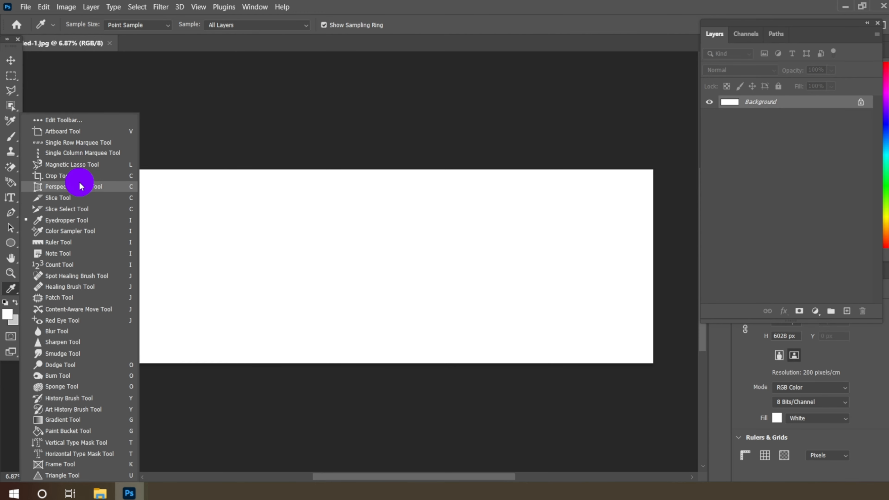
{"action": "left_click", "coordinate": [101, 199]}
{"action": "right_click", "coordinate": [358, 232]}
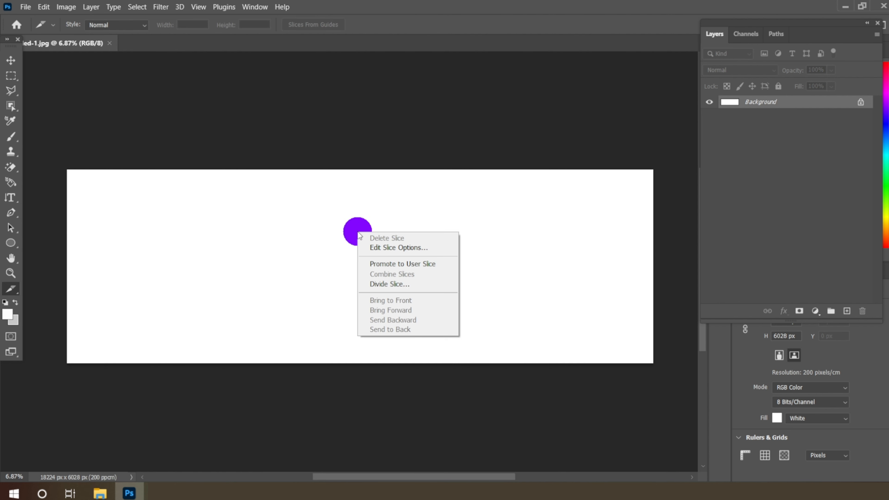
{"action": "left_click", "coordinate": [385, 284]}
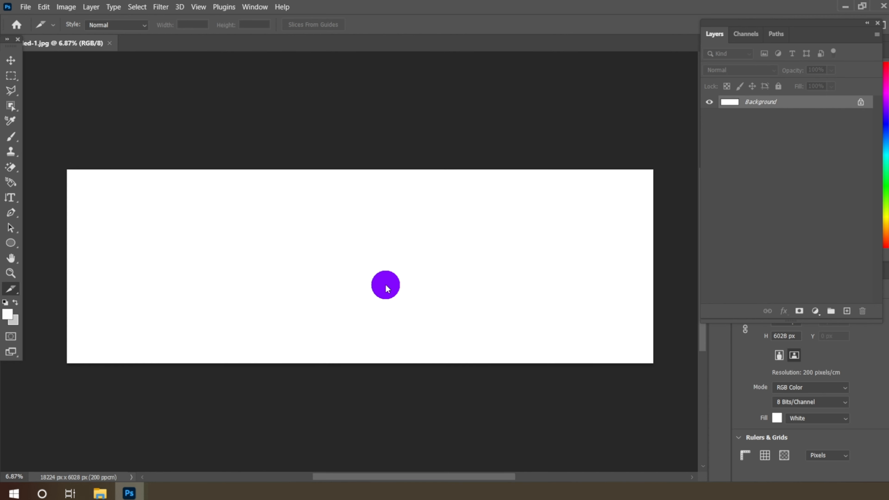
{"action": "left_click", "coordinate": [363, 185]}
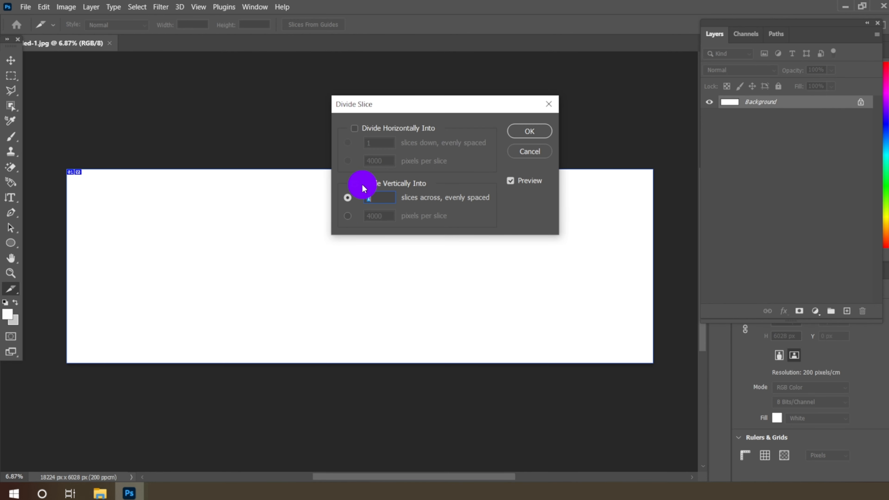
{"action": "type", "text": "2"}
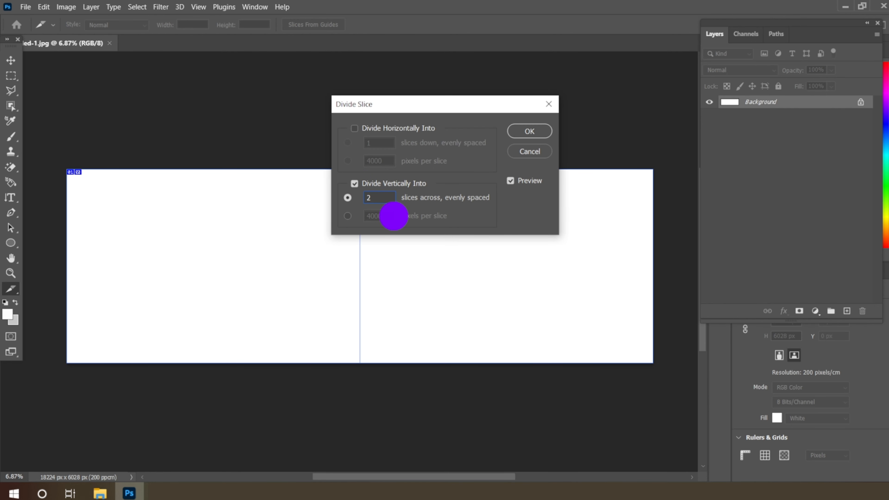
{"action": "left_click", "coordinate": [523, 135]}
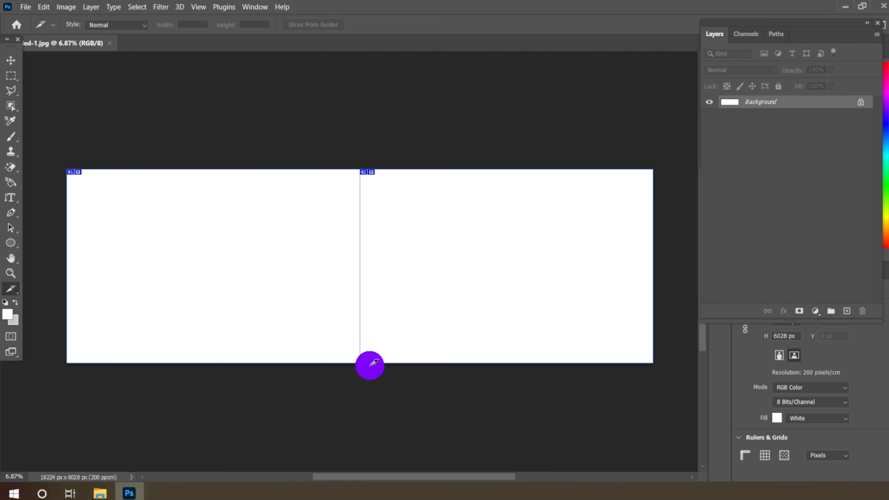
- Duplicate the Background layer within the same document as Background copy
{"action": "right_click", "coordinate": [768, 101]}
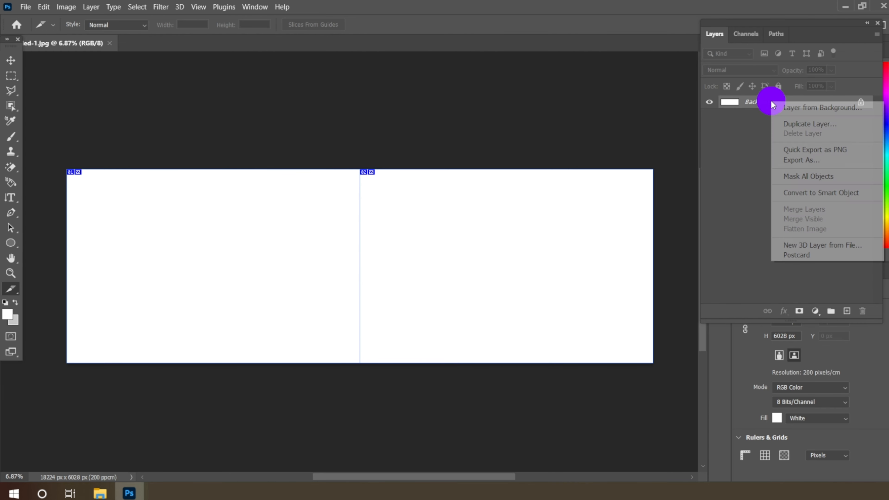
{"action": "left_click", "coordinate": [801, 124]}
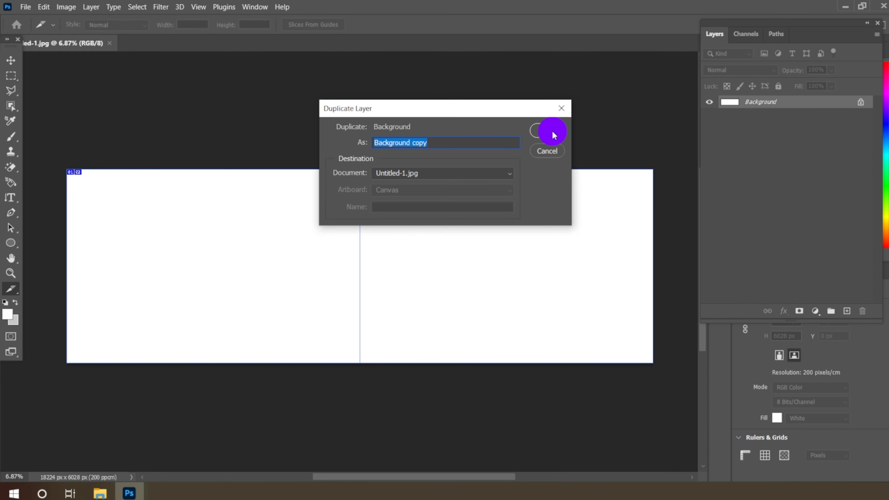
{"action": "left_click", "coordinate": [552, 132]}
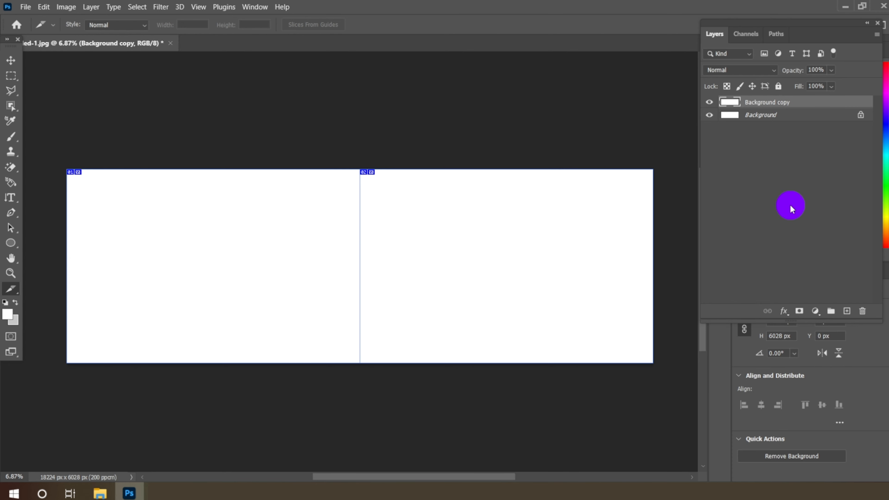
- Add a Color Overlay effect with Normal blend mode to the Background copy layer
{"action": "left_click", "coordinate": [784, 311]}
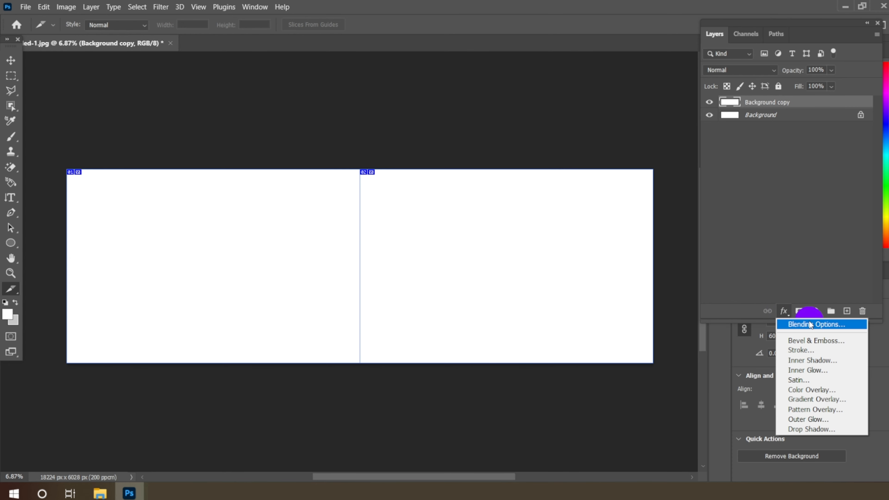
{"action": "left_click", "coordinate": [802, 324]}
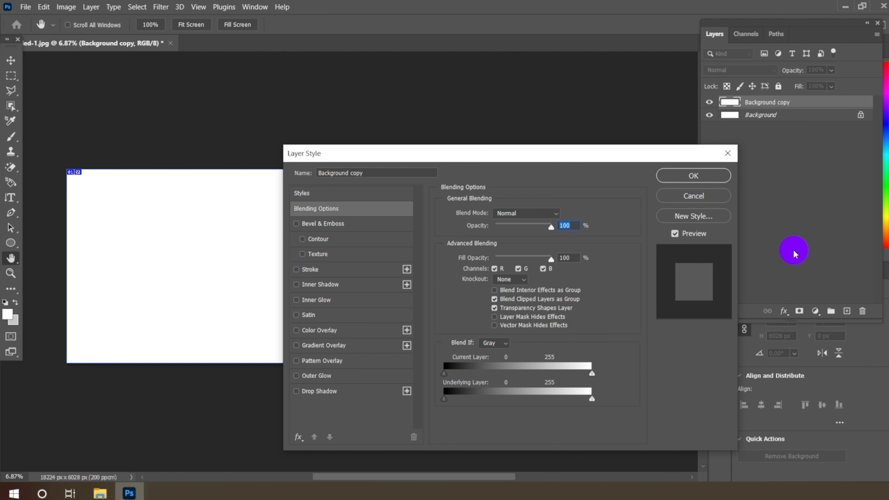
{"action": "left_click", "coordinate": [323, 331]}
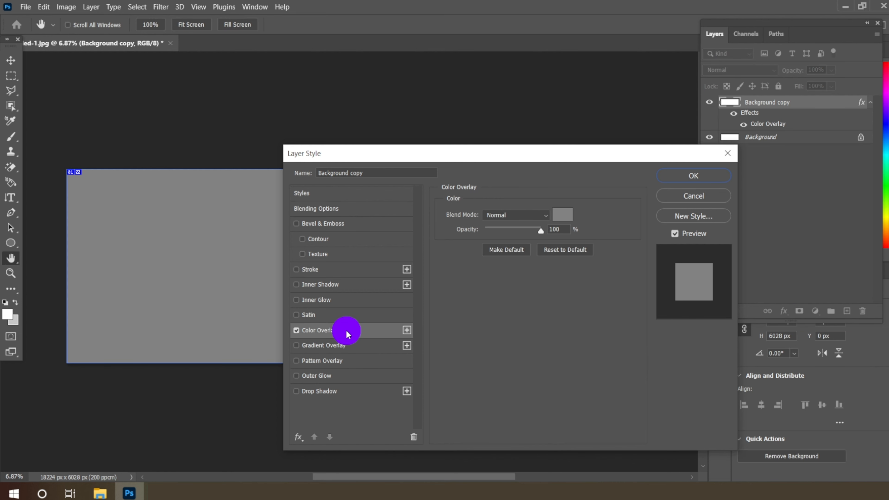
{"action": "left_click_drag", "start_coordinate": [423, 160], "coordinate": [585, 68]}
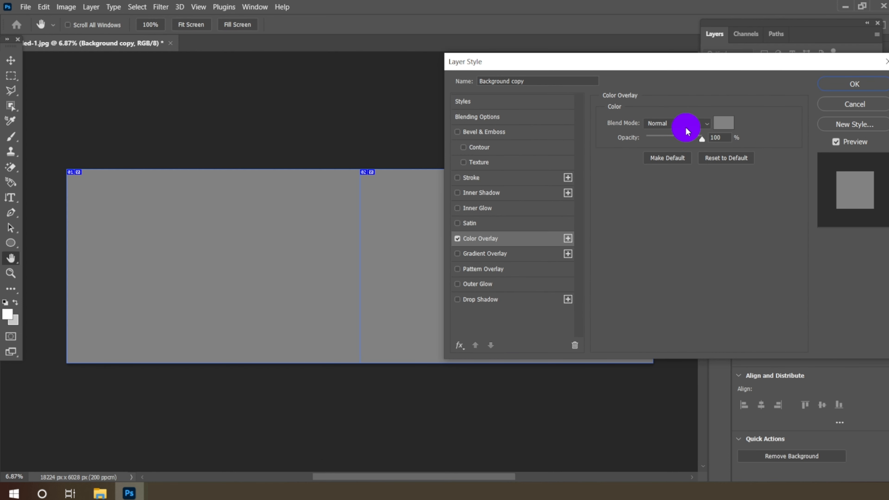
{"action": "left_click", "coordinate": [671, 123]}
{"action": "left_click", "coordinate": [670, 134]}
- Set the overlay colour to d2b172 and apply the layer style
{"action": "left_click", "coordinate": [721, 123]}
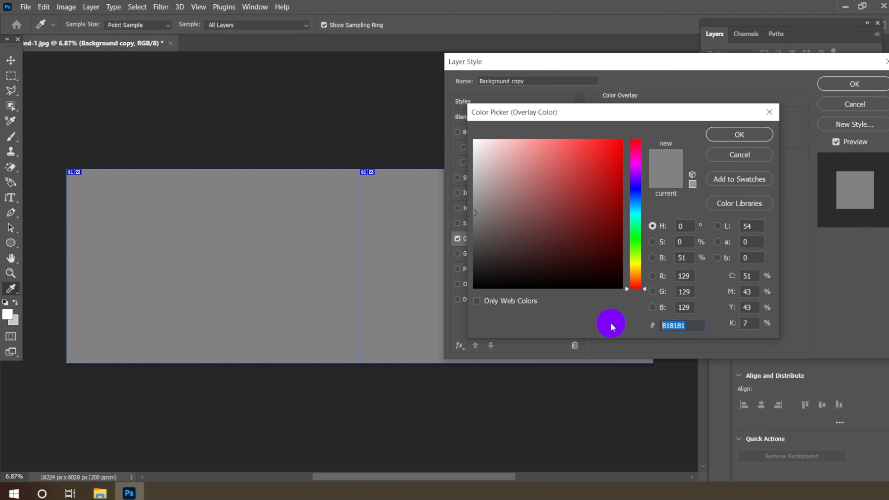
{"action": "type", "text": "d2b"}
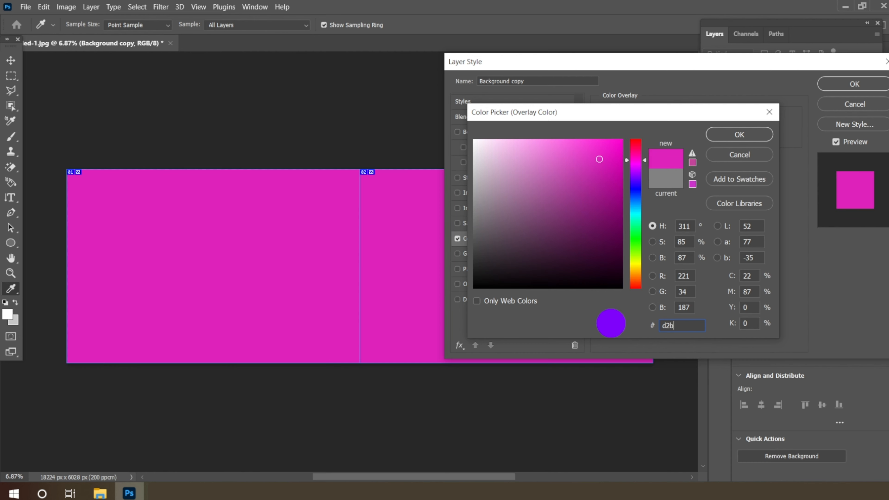
{"action": "type", "text": "172"}
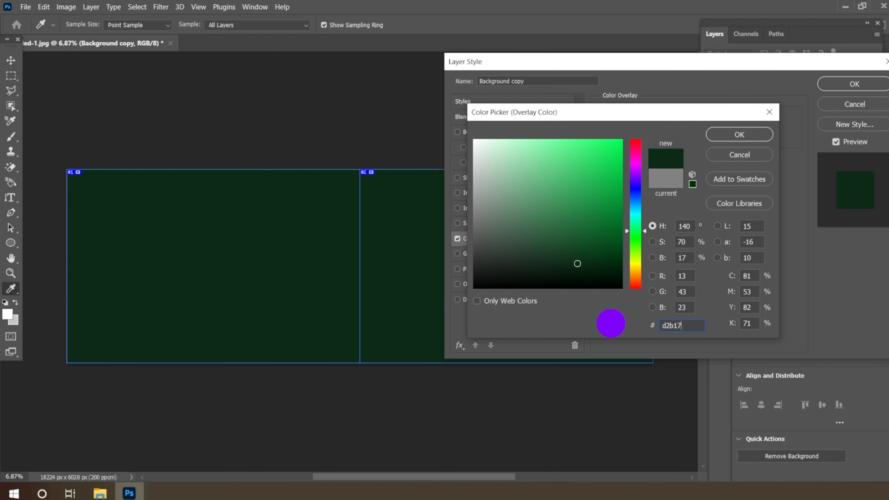
{"action": "left_click_drag", "start_coordinate": [674, 325], "coordinate": [647, 326]}
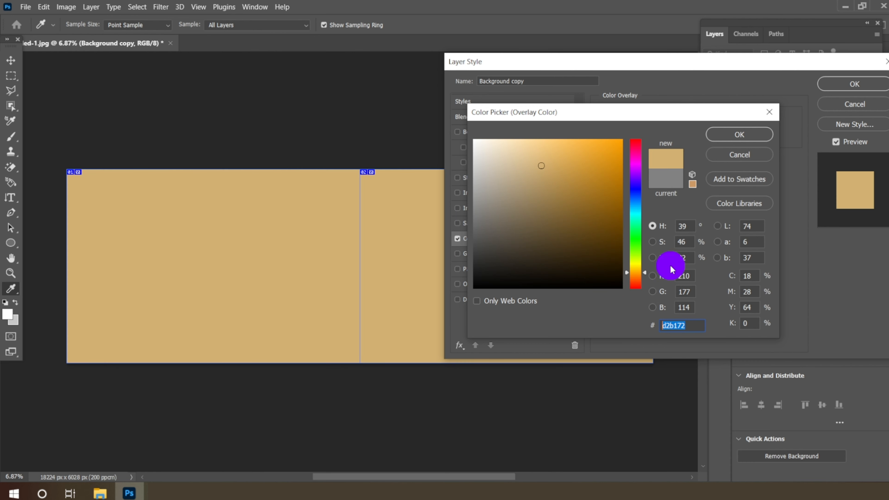
{"action": "left_click", "coordinate": [725, 133]}
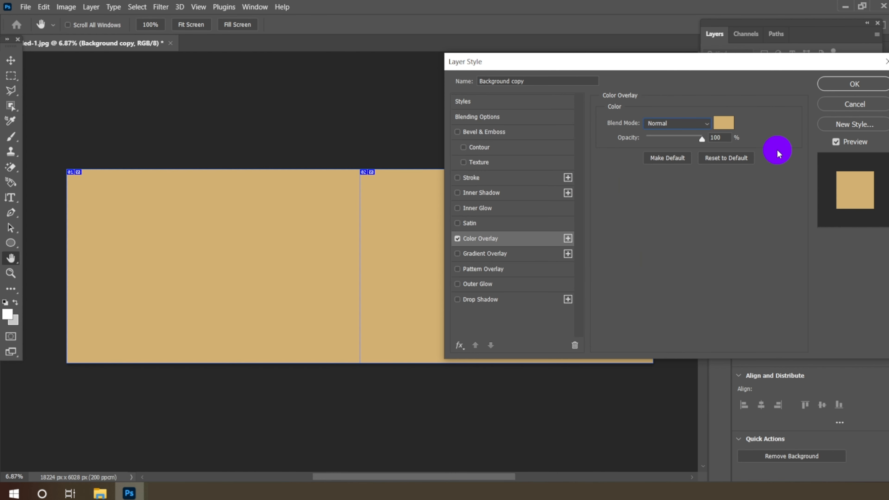
{"action": "left_click", "coordinate": [841, 81]}
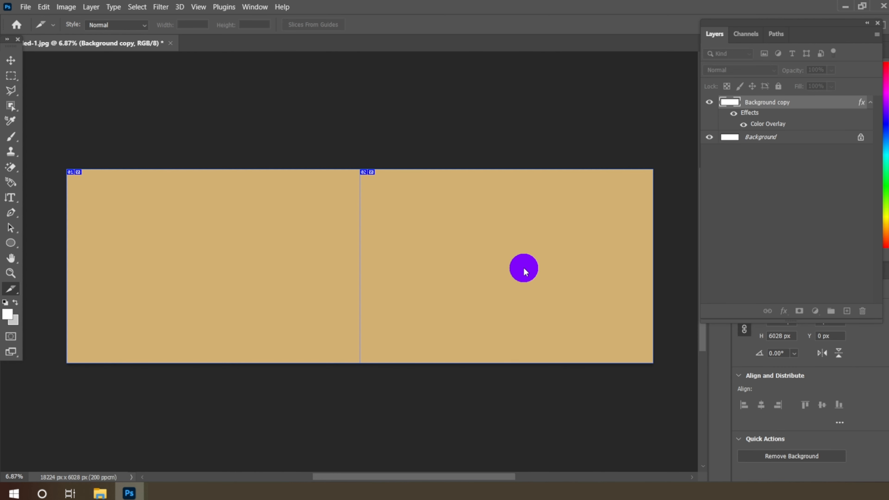
- Collapse the Background copy layer's effects list and lower the layer's opacity to 50%
{"action": "left_click", "coordinate": [871, 103]}
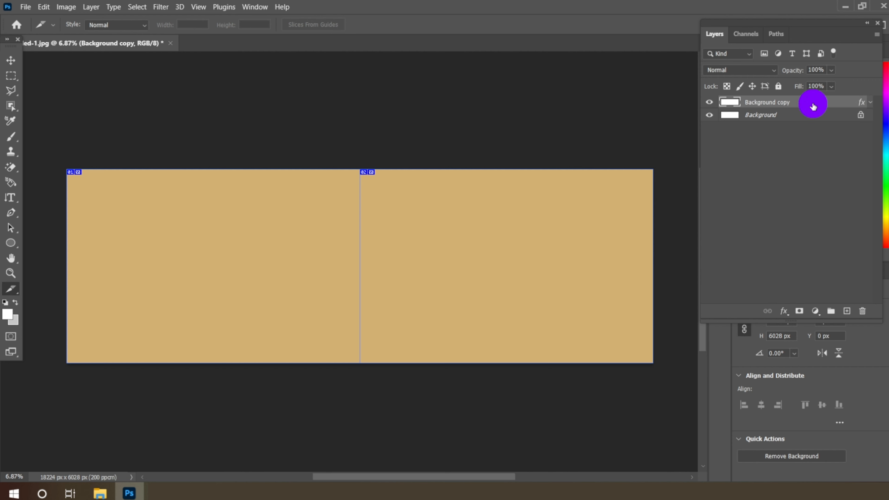
{"action": "left_click", "coordinate": [832, 72]}
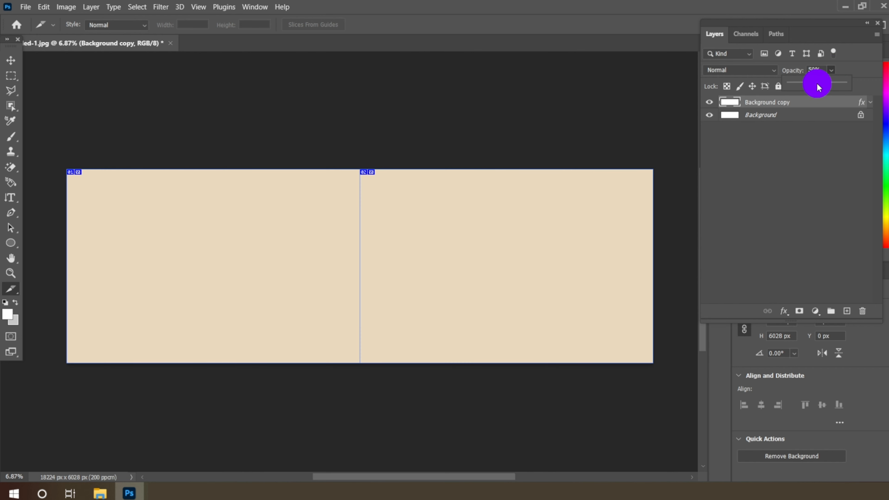
{"action": "key", "text": "Return"}
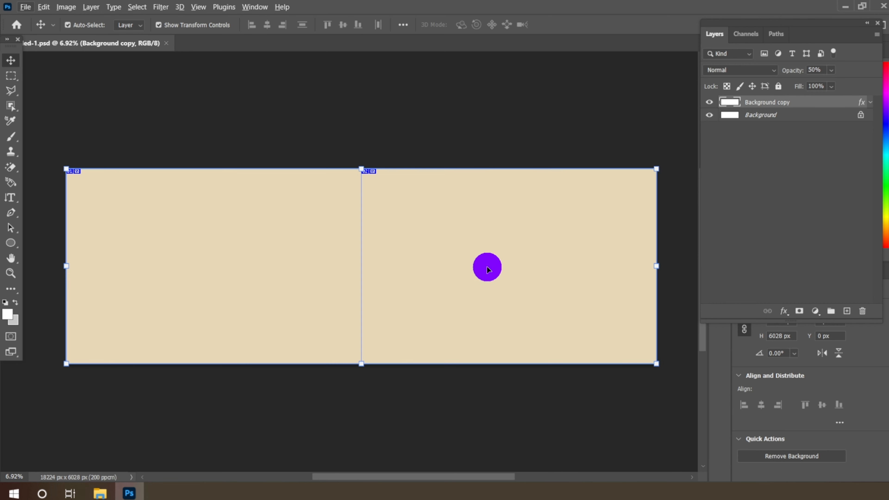
- Add a new layer and make a rectangular selection about 1480 px high along the bottom of the right slice
{"action": "left_click", "coordinate": [850, 313]}
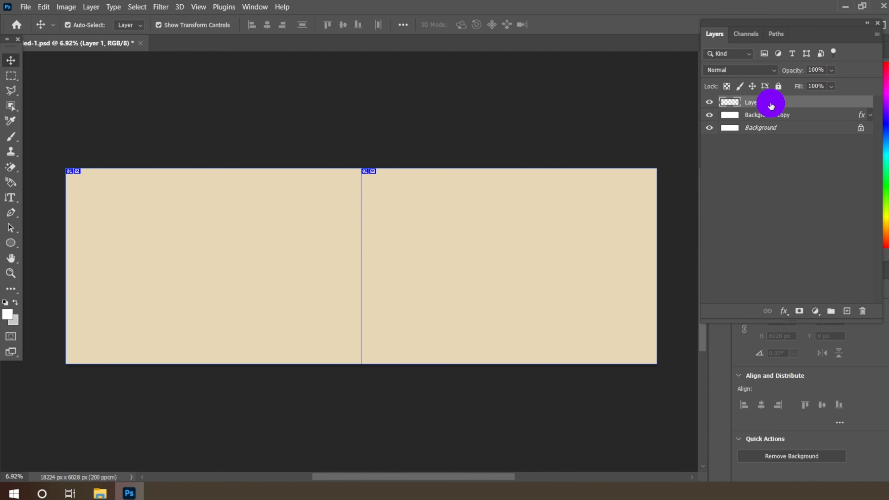
{"action": "left_click", "coordinate": [9, 80]}
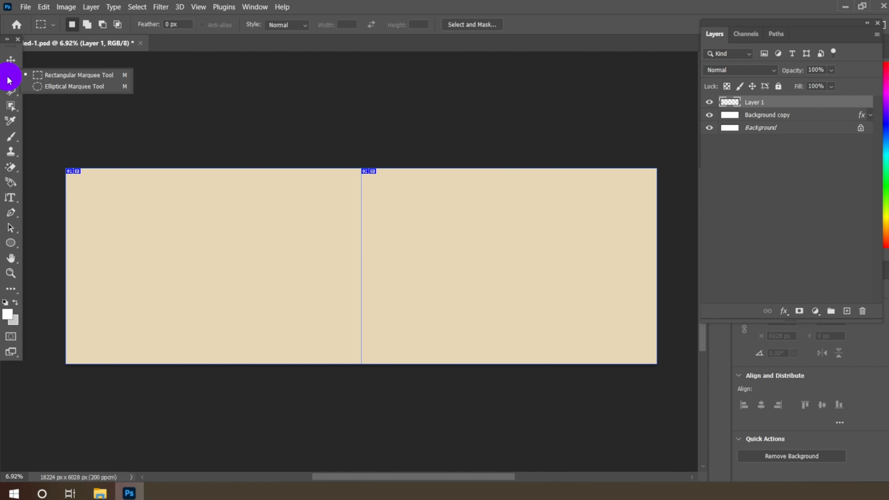
{"action": "left_click", "coordinate": [69, 75]}
{"action": "left_click_drag", "start_coordinate": [362, 325], "coordinate": [678, 369]}
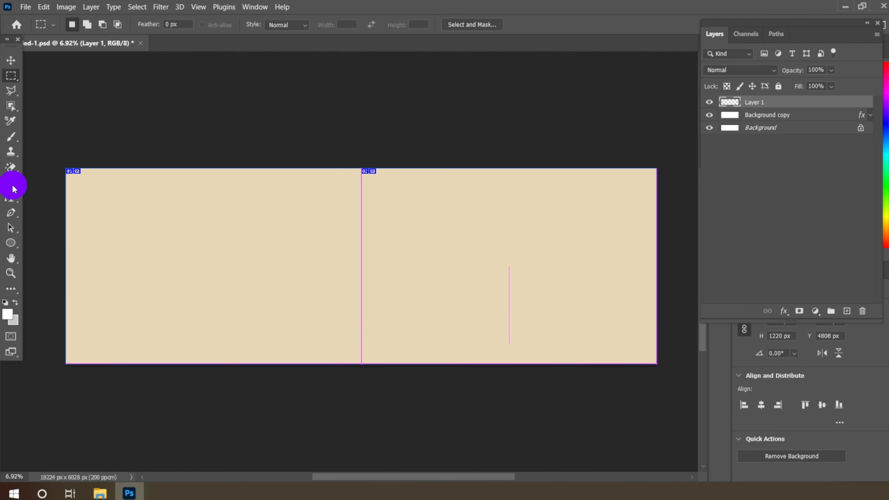
- Choose the Paint Bucket tool and set the foreground colour to b98b47
{"action": "left_click", "coordinate": [12, 287]}
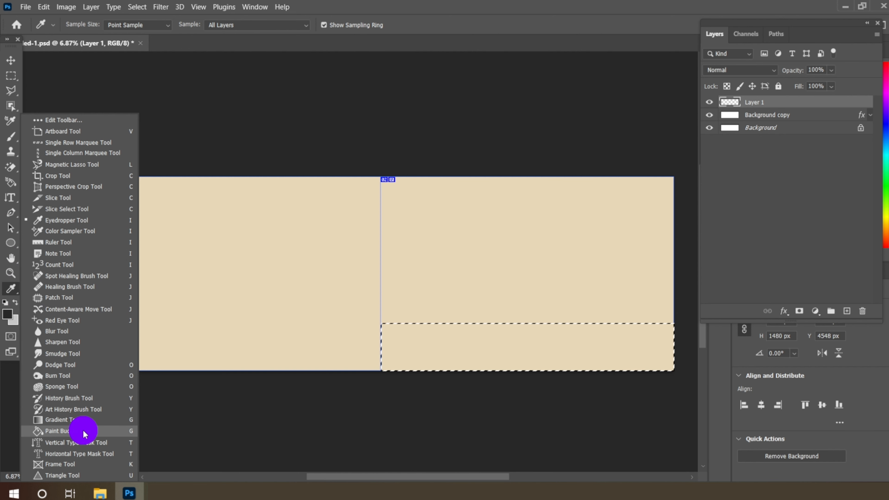
{"action": "left_click", "coordinate": [84, 431]}
{"action": "left_click", "coordinate": [9, 313]}
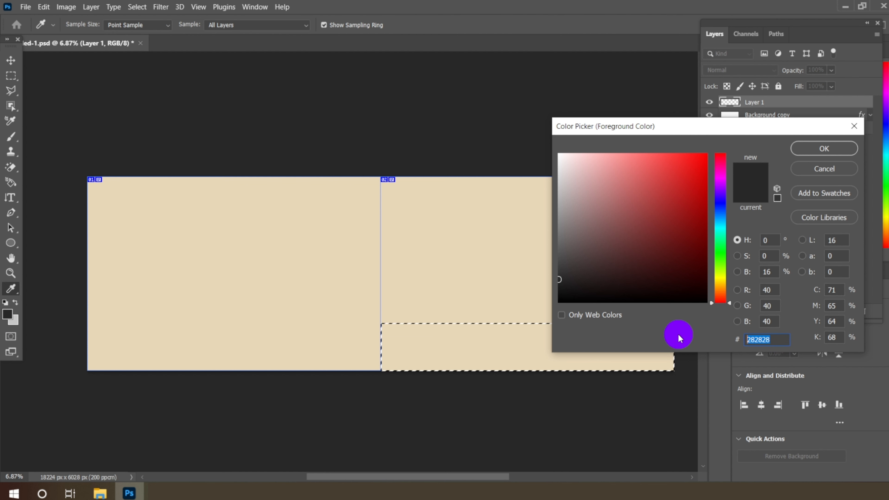
{"action": "type", "text": "b98b"}
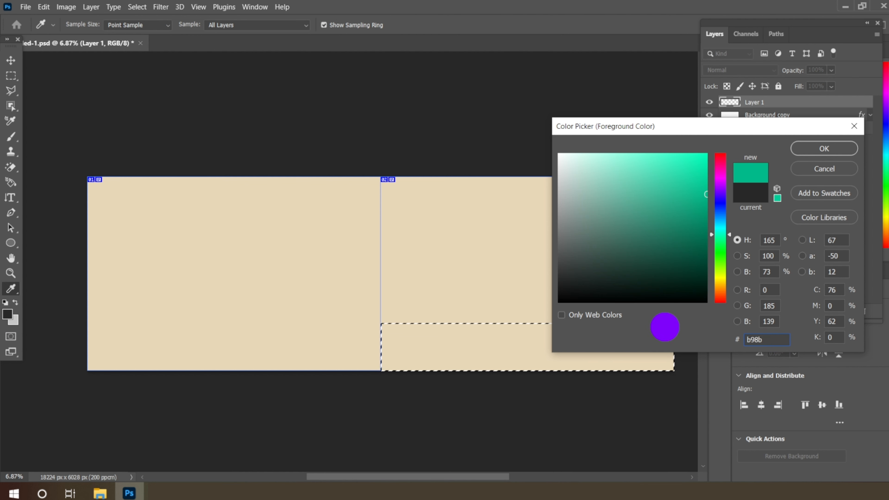
{"action": "type", "text": "47"}
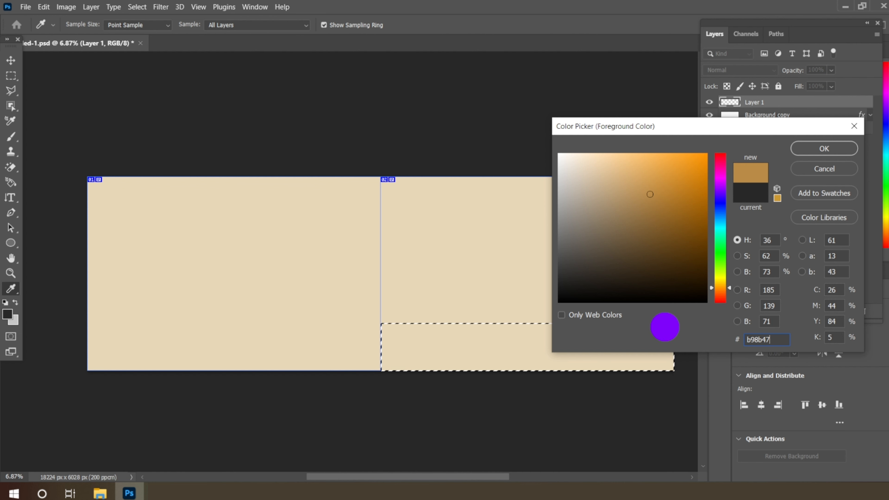
{"action": "left_click", "coordinate": [816, 151]}
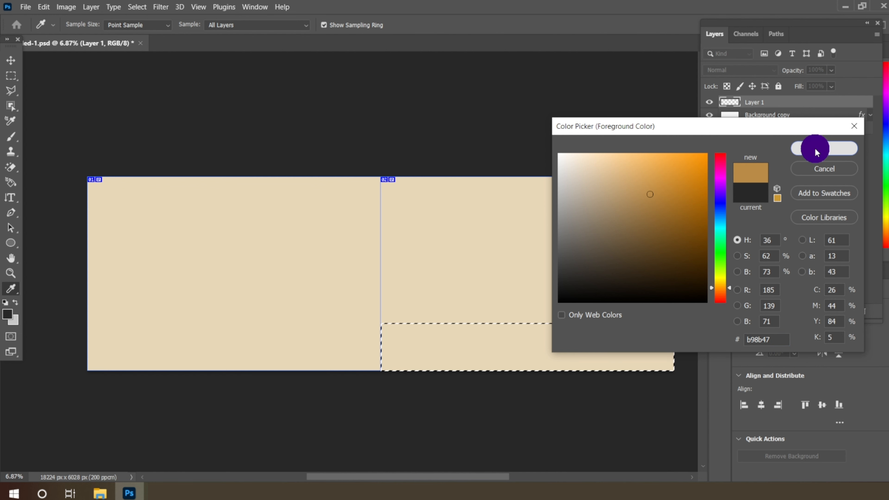
- Fill the rectangular selection on Layer 1 with the foreground colour and deselect it
{"action": "key", "text": "g"}
{"action": "left_click", "coordinate": [491, 353]}
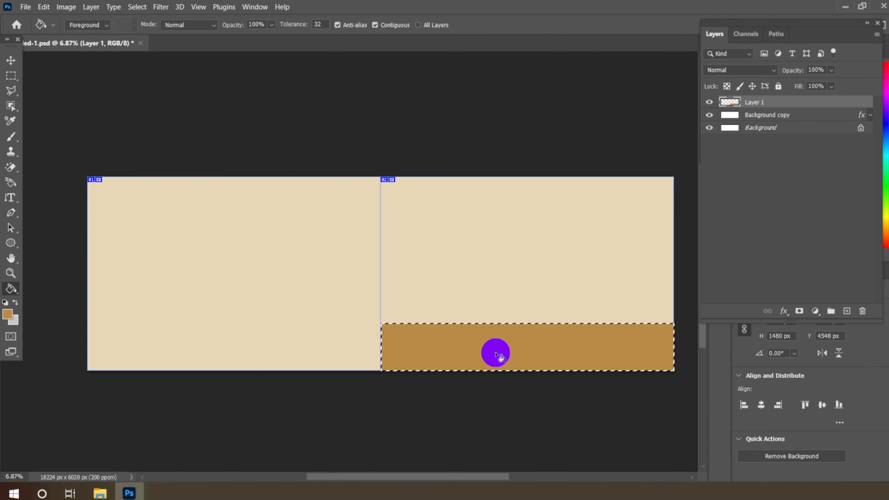
{"action": "left_click", "coordinate": [9, 76]}
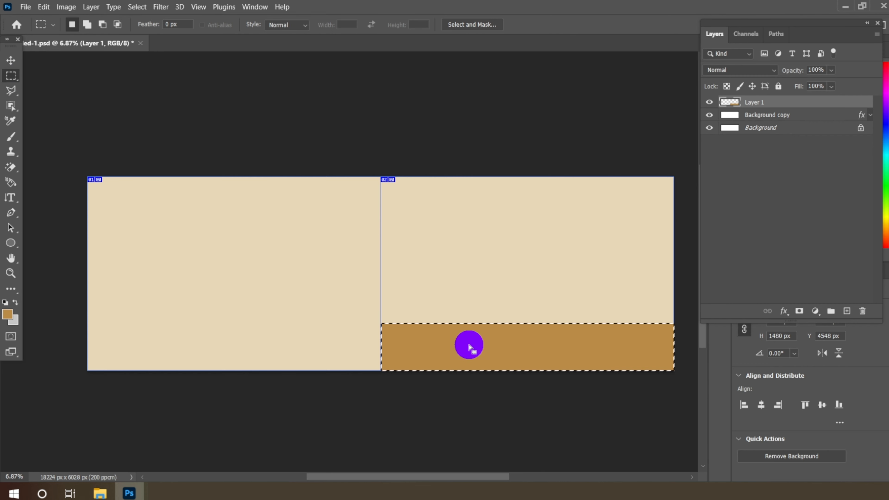
{"action": "right_click", "coordinate": [469, 347]}
{"action": "left_click", "coordinate": [506, 132]}
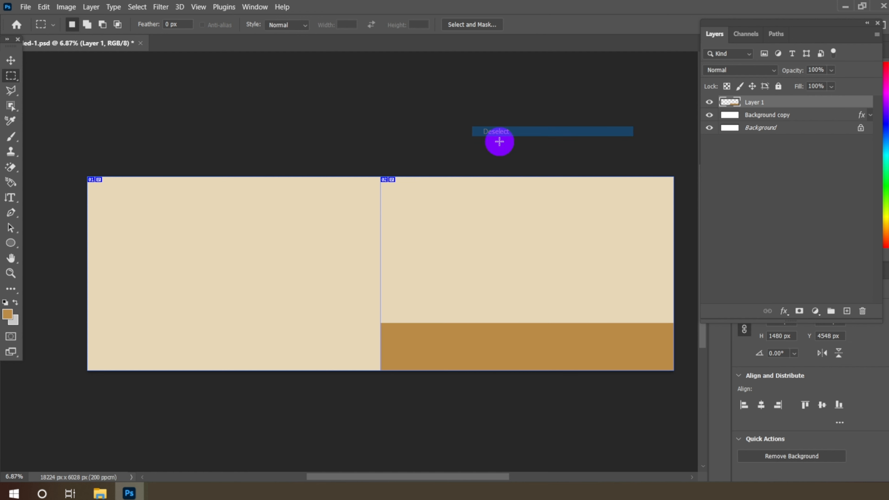
- Add a new layer and make a full-height rectangular selection, 6028 px high, along the left edge of the right slice
{"action": "scroll", "coordinate": [468, 238], "scroll_direction": "up", "scroll_amount": 3}
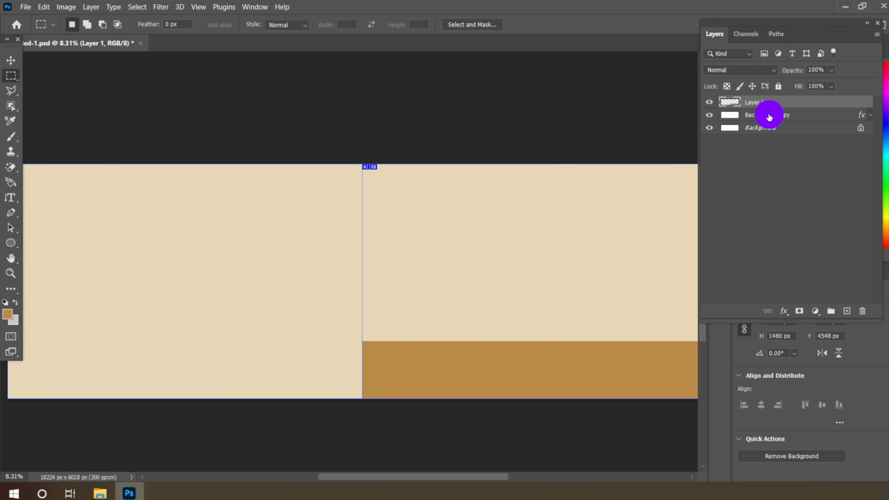
{"action": "left_click", "coordinate": [849, 311]}
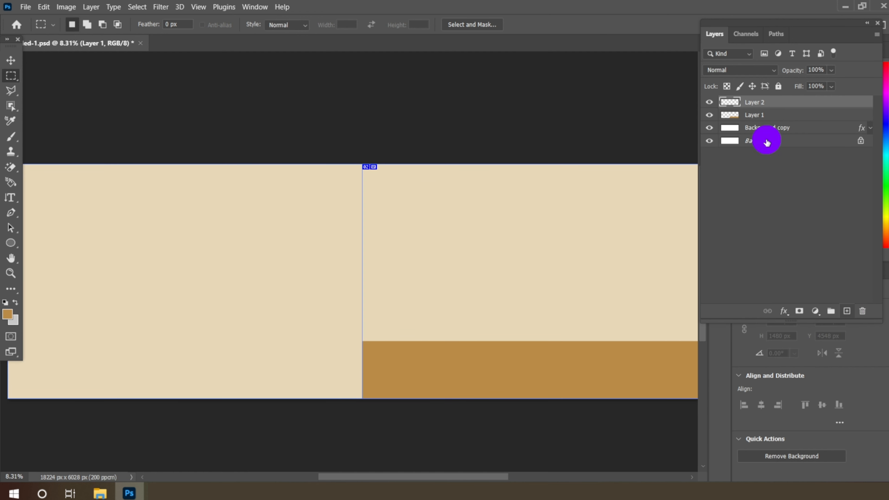
{"action": "right_click", "coordinate": [8, 69]}
{"action": "left_click", "coordinate": [54, 75]}
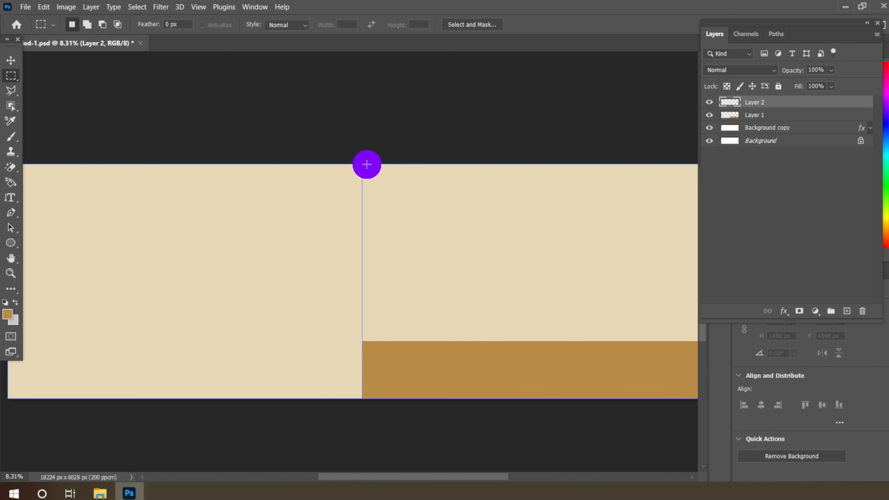
{"action": "left_click_drag", "start_coordinate": [367, 164], "coordinate": [426, 399]}
{"action": "scroll", "coordinate": [389, 301], "scroll_direction": "down", "scroll_amount": 1}
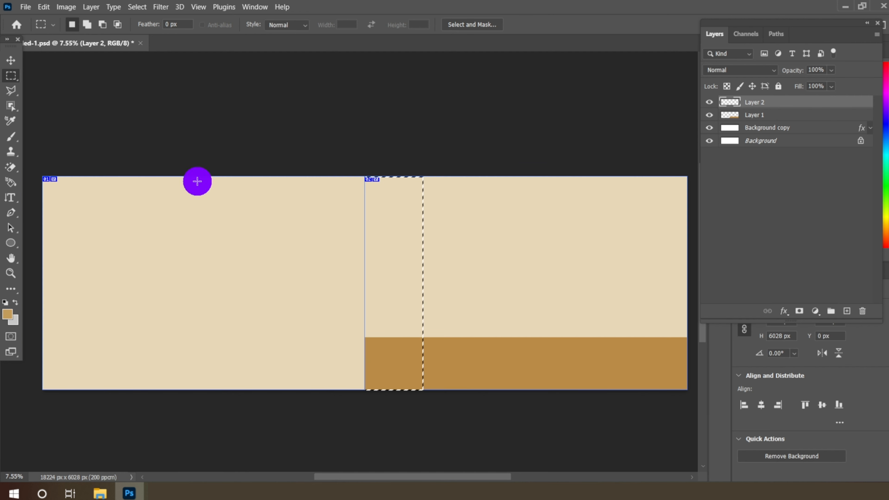
- Choose the Paint Bucket tool and set the foreground colour to c49c5a
{"action": "left_click", "coordinate": [12, 289]}
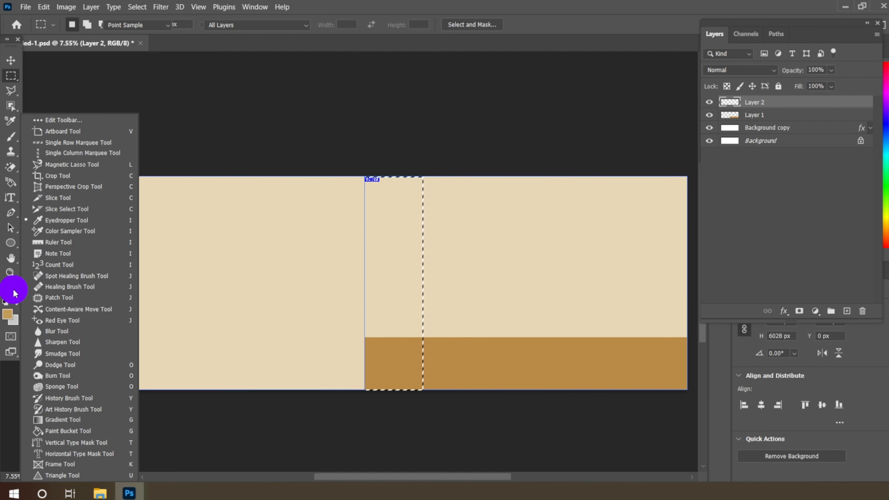
{"action": "left_click", "coordinate": [69, 431]}
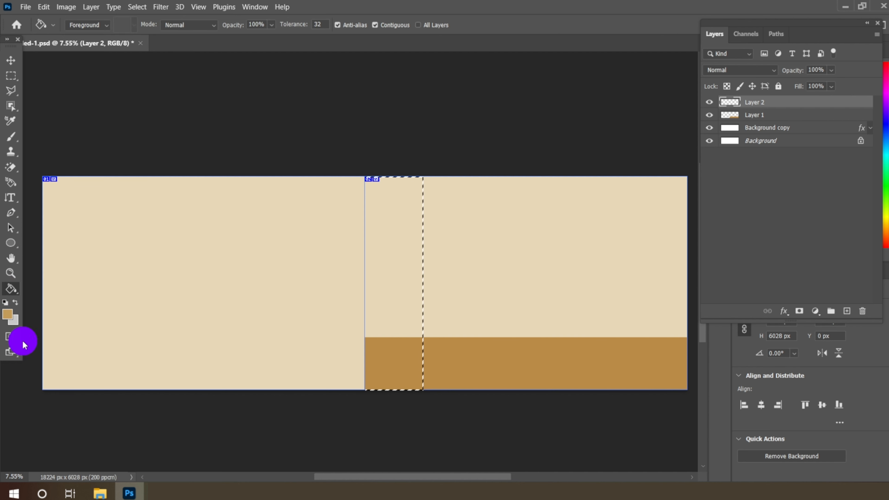
{"action": "left_click", "coordinate": [9, 319]}
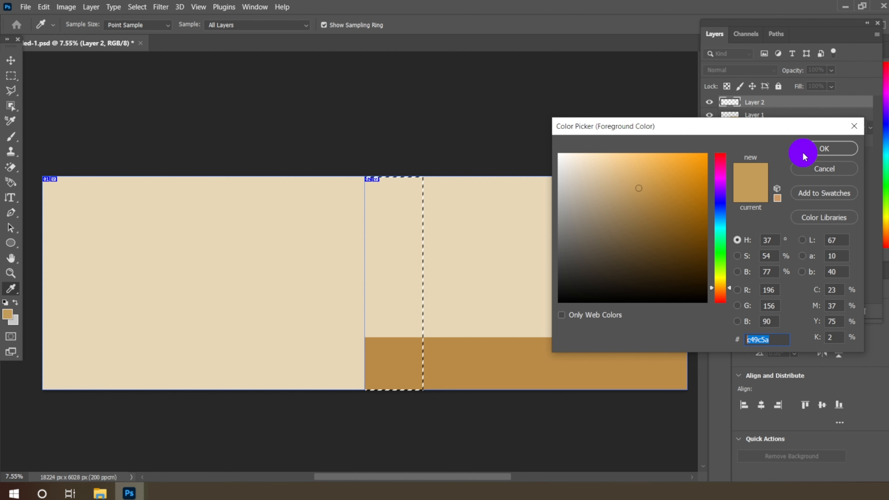
{"action": "left_click", "coordinate": [807, 145]}
- Fill the vertical selection on Layer 2 with the foreground colour, deselect it and move Layer 1 above Layer 2
{"action": "left_click", "coordinate": [394, 257]}
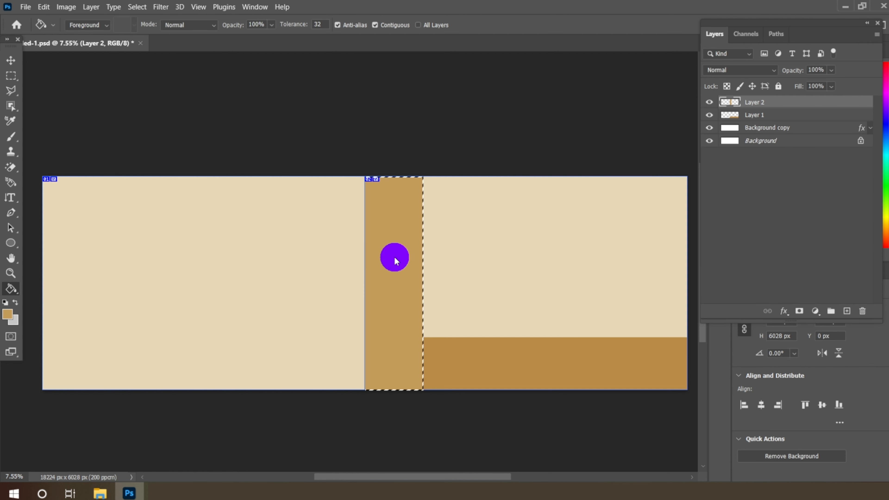
{"action": "left_click", "coordinate": [12, 76]}
{"action": "right_click", "coordinate": [395, 271]}
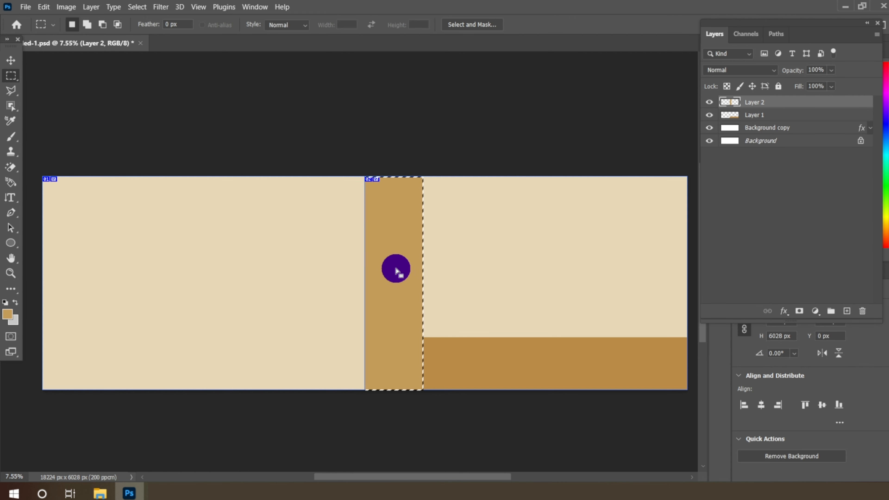
{"action": "left_click", "coordinate": [425, 56]}
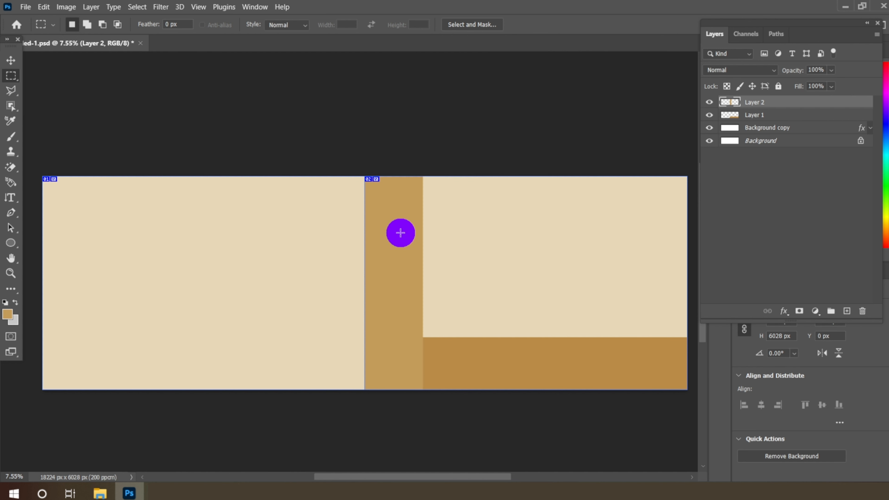
{"action": "left_click_drag", "start_coordinate": [772, 115], "coordinate": [781, 100]}
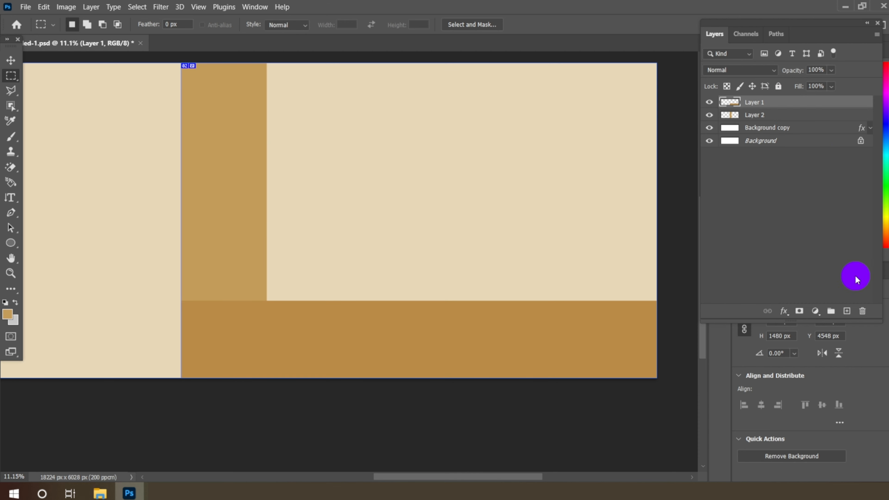
- Add a new layer and select a thin horizontal strip about 91 px high across the lower part of the brown band
{"action": "left_click", "coordinate": [849, 311]}
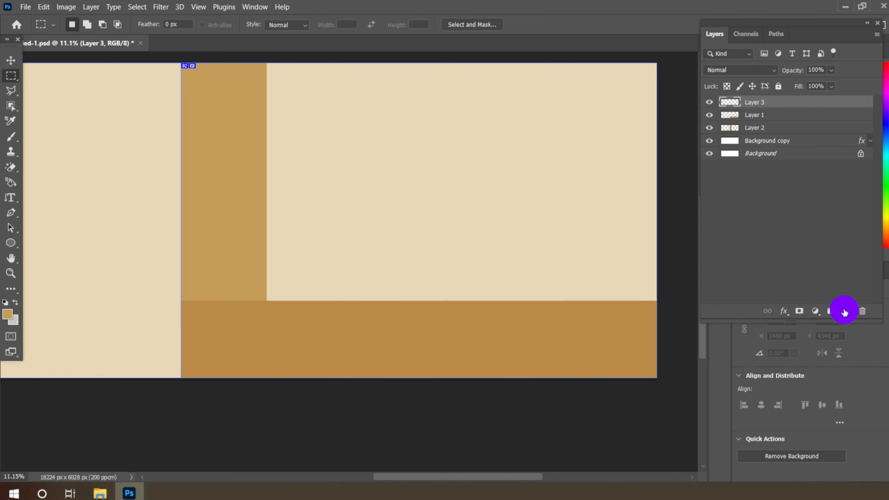
{"action": "right_click", "coordinate": [11, 78]}
{"action": "left_click", "coordinate": [51, 77]}
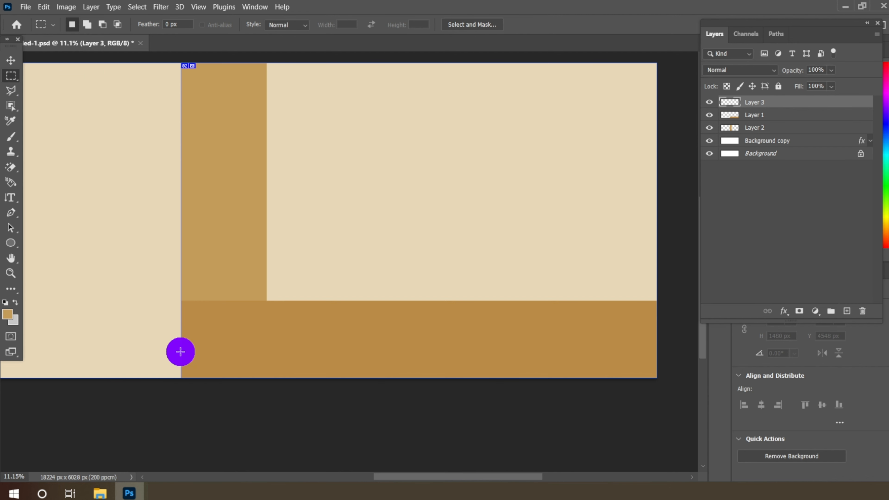
{"action": "left_click_drag", "start_coordinate": [180, 352], "coordinate": [665, 355]}
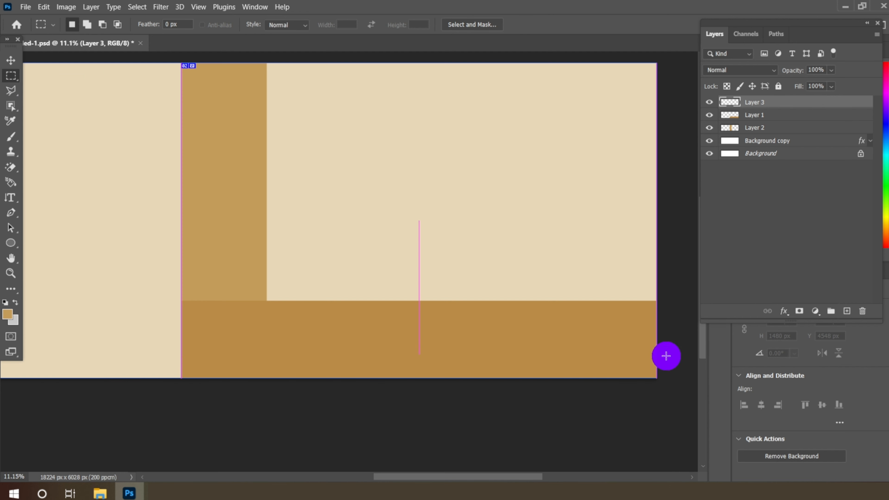
{"action": "scroll", "coordinate": [462, 371], "scroll_direction": "up", "scroll_amount": 3}
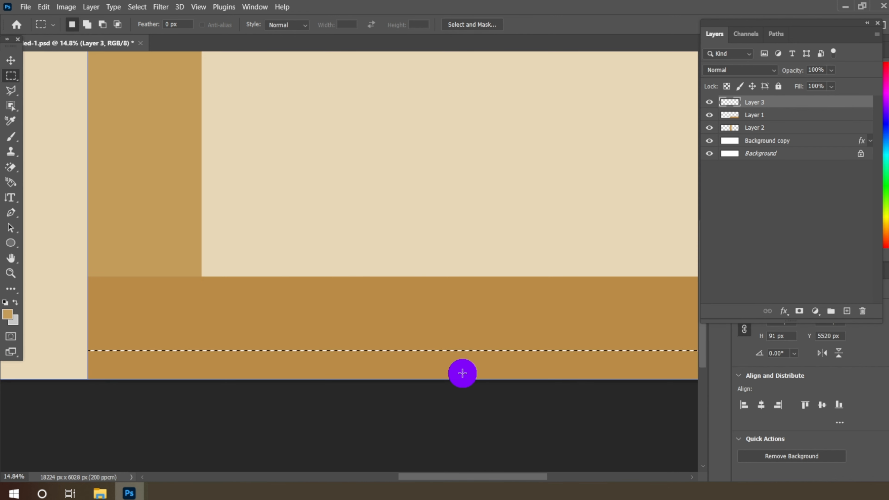
- Choose the Paint Bucket tool and set the foreground colour to white, ffffff
{"action": "left_click", "coordinate": [10, 288]}
{"action": "left_click", "coordinate": [70, 430]}
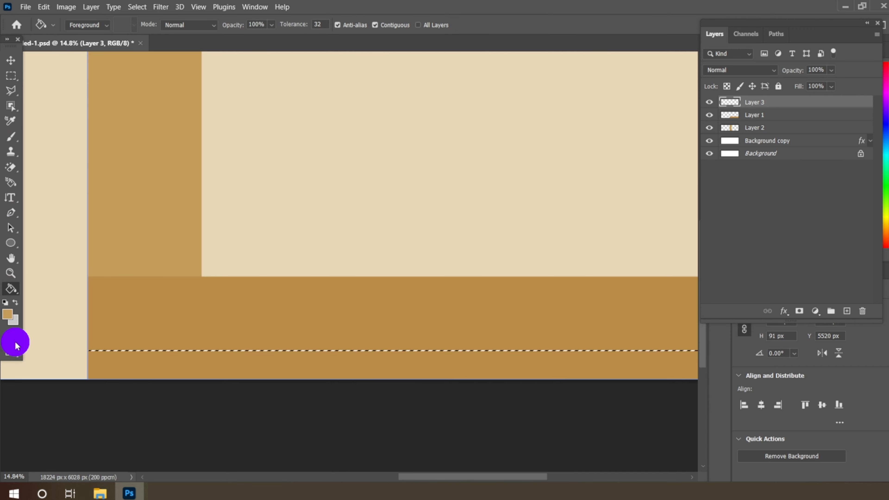
{"action": "left_click", "coordinate": [8, 313]}
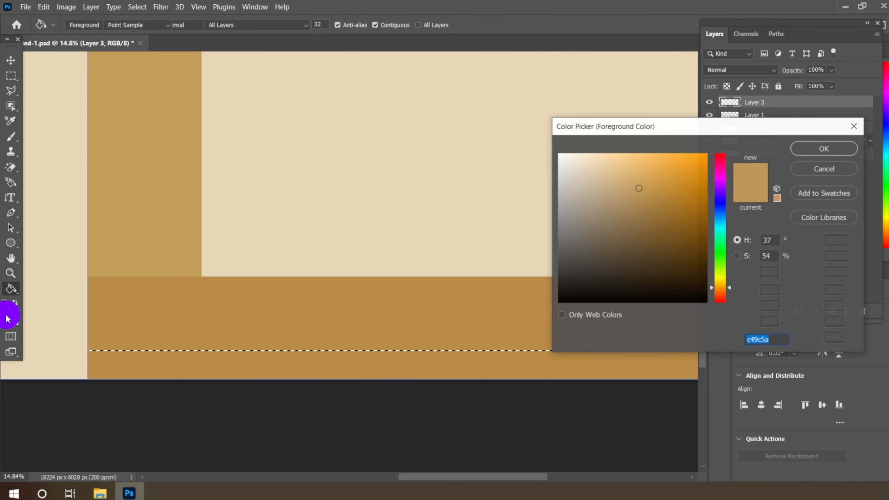
{"action": "left_click", "coordinate": [559, 154]}
{"action": "left_click", "coordinate": [742, 337]}
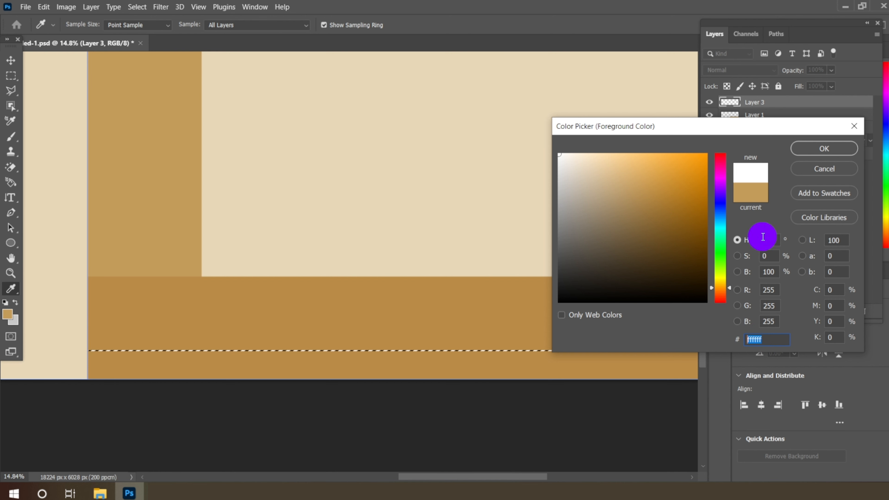
{"action": "left_click", "coordinate": [824, 148]}
- Fill the thin strip selection on Layer 3 with white and deselect it
{"action": "scroll", "coordinate": [371, 378], "scroll_direction": "up", "scroll_amount": 8}
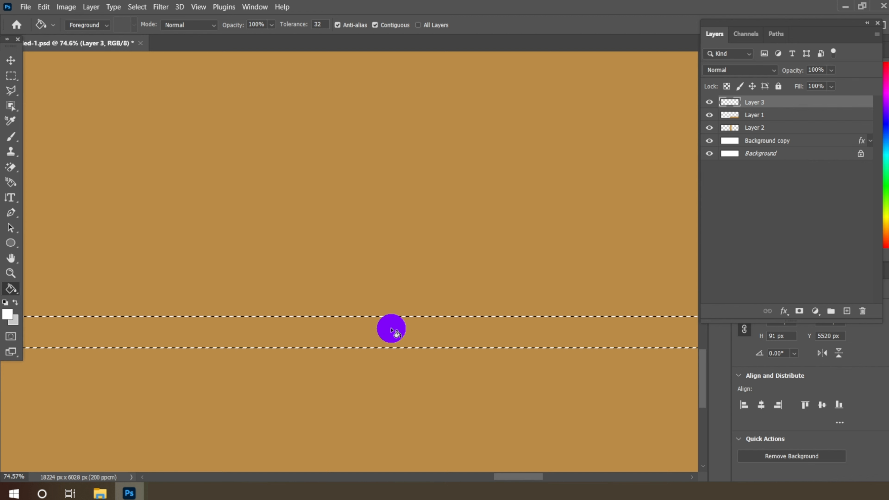
{"action": "left_click", "coordinate": [392, 328]}
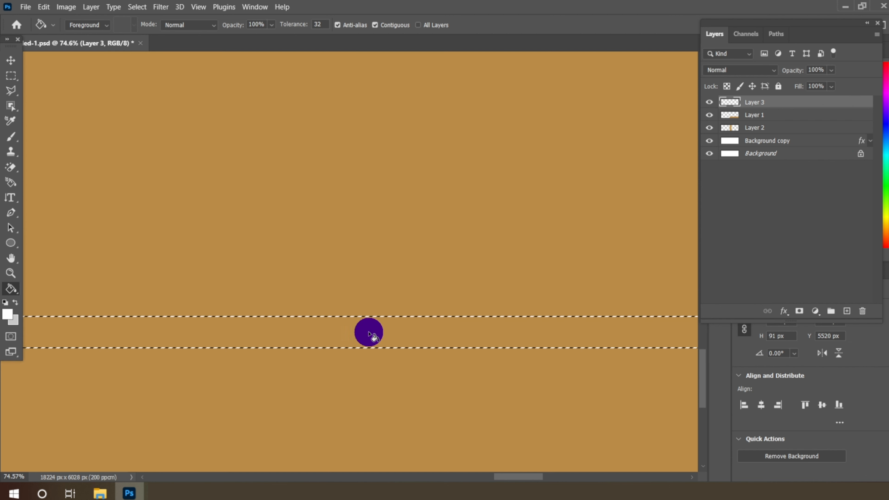
{"action": "left_click", "coordinate": [10, 82]}
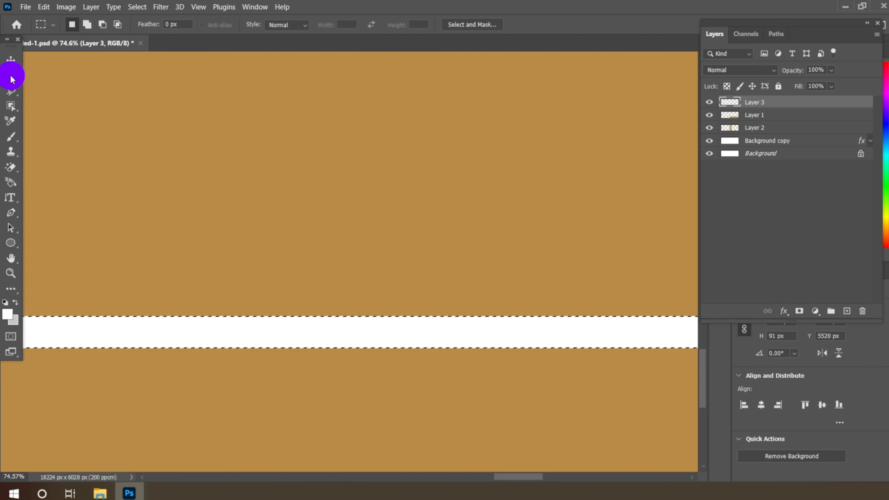
{"action": "right_click", "coordinate": [368, 331]}
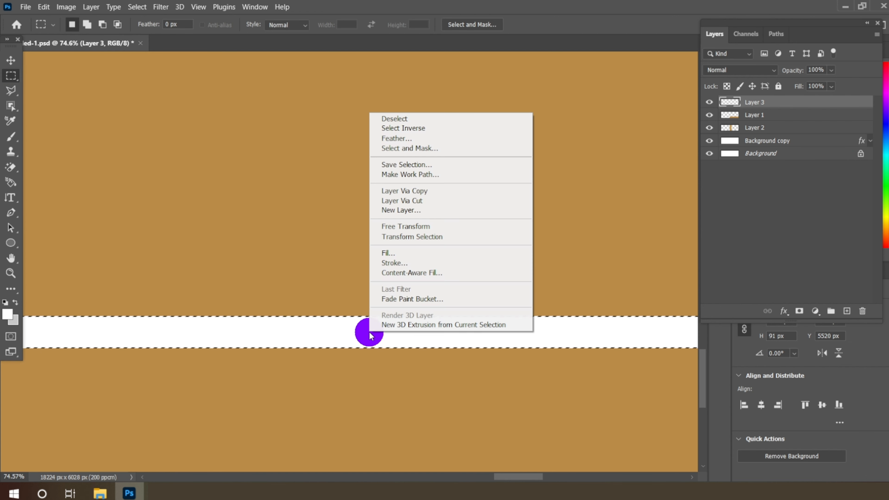
{"action": "left_click", "coordinate": [397, 119]}
{"action": "scroll", "coordinate": [423, 353], "scroll_direction": "down", "scroll_amount": 10}
{"action": "scroll", "coordinate": [425, 358], "scroll_direction": "down", "scroll_amount": 3}
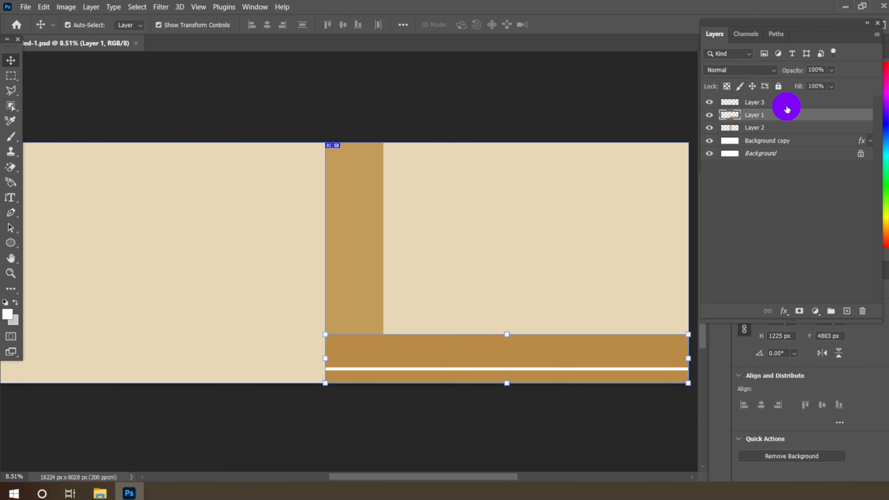
- Add a new layer above Layer 3 and make a rectangular selection about 1901 px high overlapping the upper part of the vertical brown strip
{"action": "left_click", "coordinate": [786, 103]}
{"action": "left_click", "coordinate": [847, 311]}
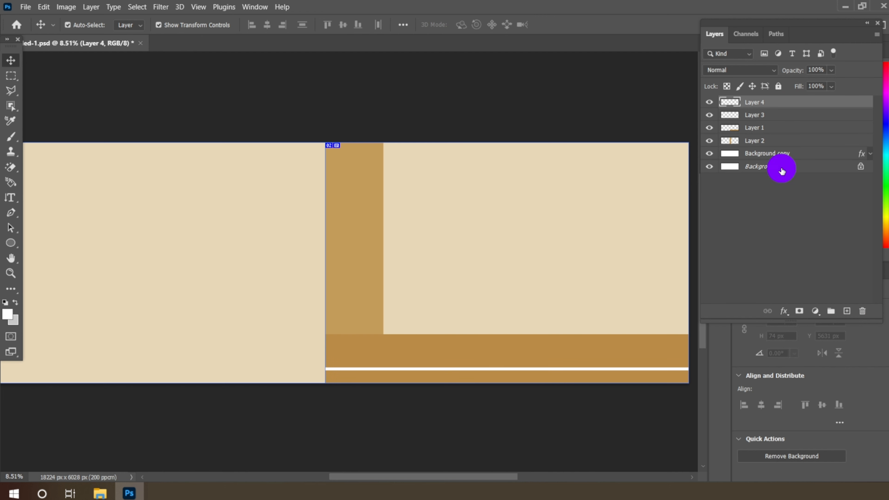
{"action": "right_click", "coordinate": [15, 77]}
{"action": "left_click", "coordinate": [35, 75]}
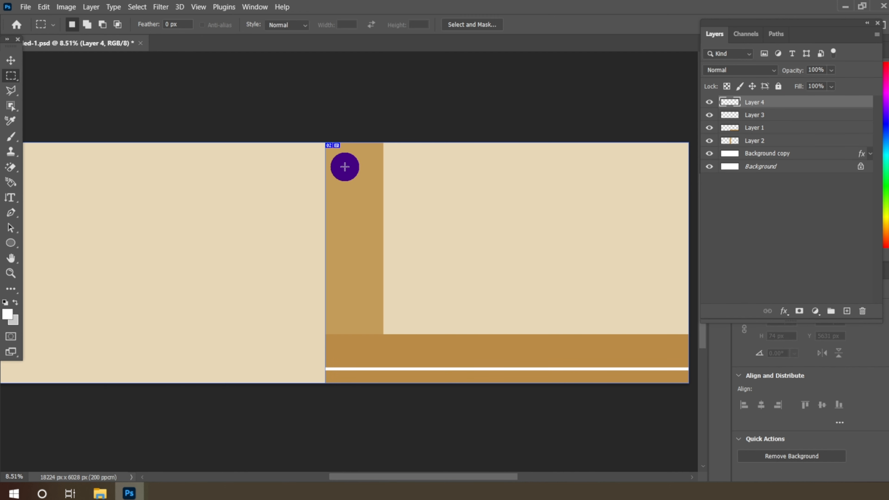
{"action": "left_click_drag", "start_coordinate": [345, 167], "coordinate": [479, 242]}
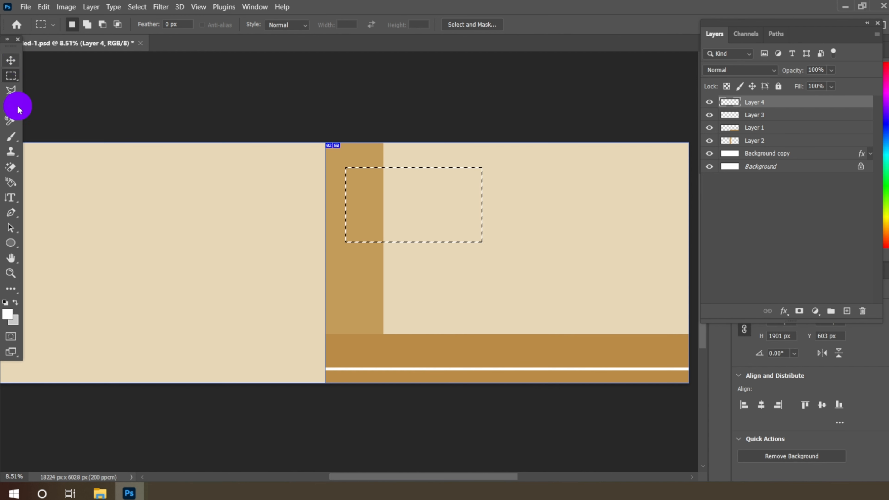
- Choose the Paint Bucket tool and set the foreground colour to black, 000000
{"action": "left_click", "coordinate": [13, 295]}
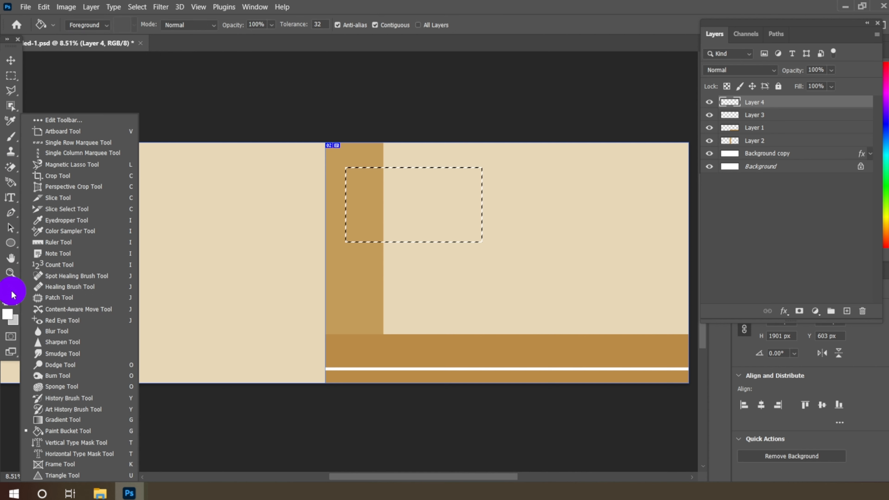
{"action": "left_click", "coordinate": [61, 430]}
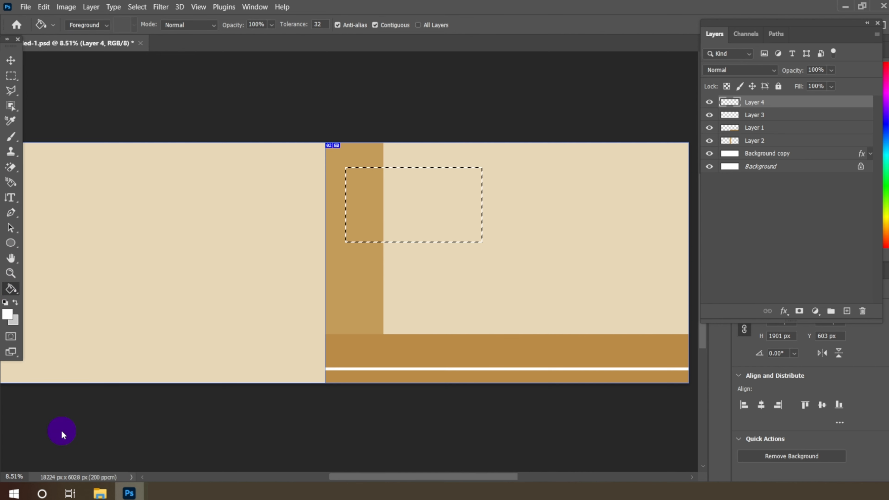
{"action": "left_click", "coordinate": [10, 317]}
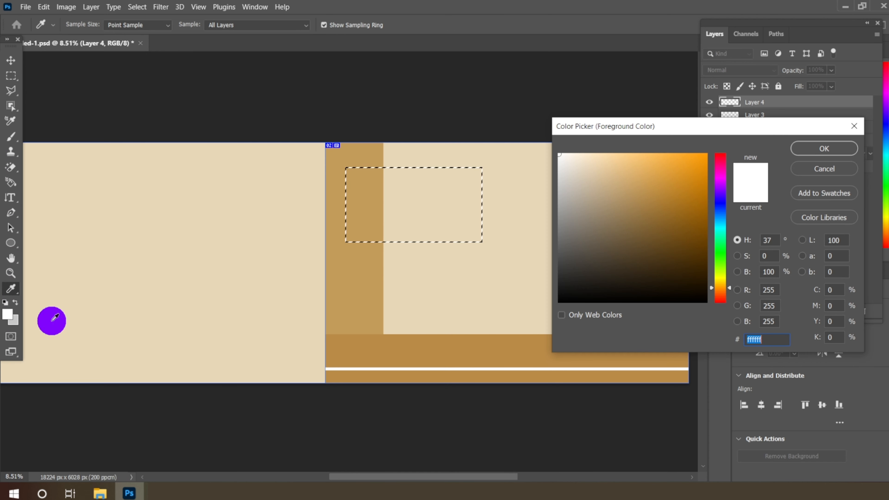
{"action": "left_click", "coordinate": [569, 294]}
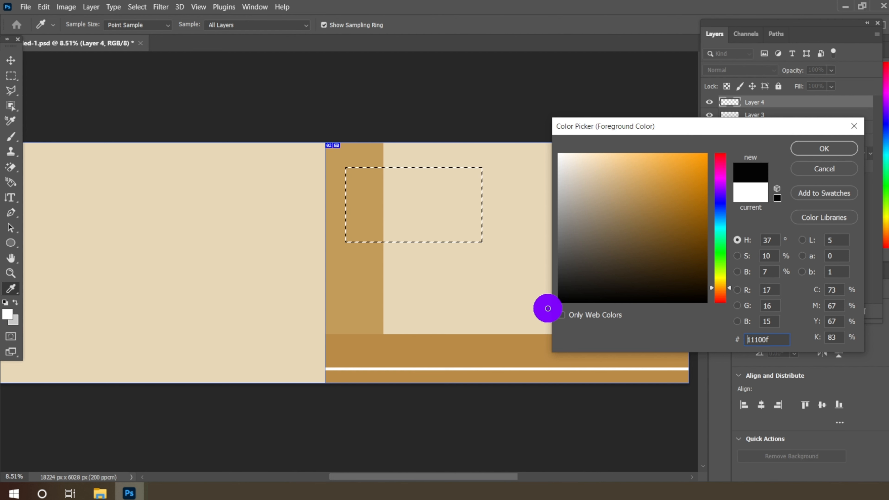
{"action": "left_click_drag", "start_coordinate": [548, 309], "coordinate": [548, 309]}
{"action": "left_click_drag", "start_coordinate": [773, 339], "coordinate": [708, 340]}
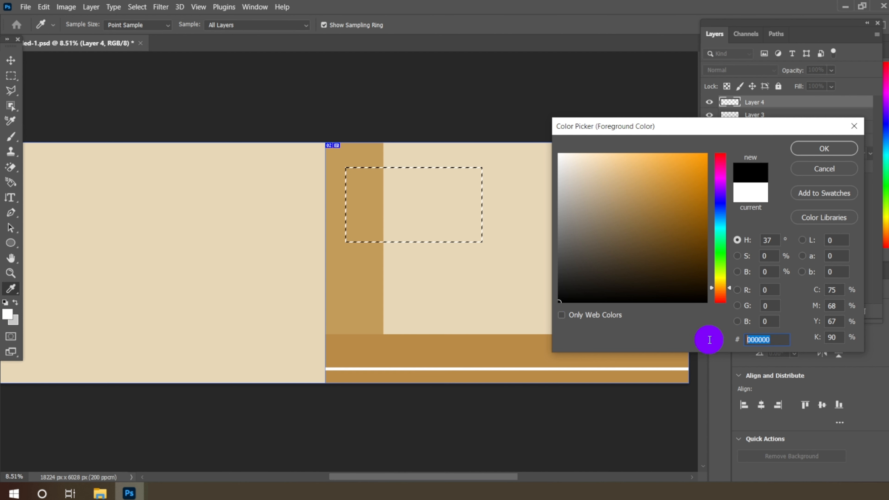
{"action": "left_click", "coordinate": [832, 160]}
{"action": "key", "text": "g"}
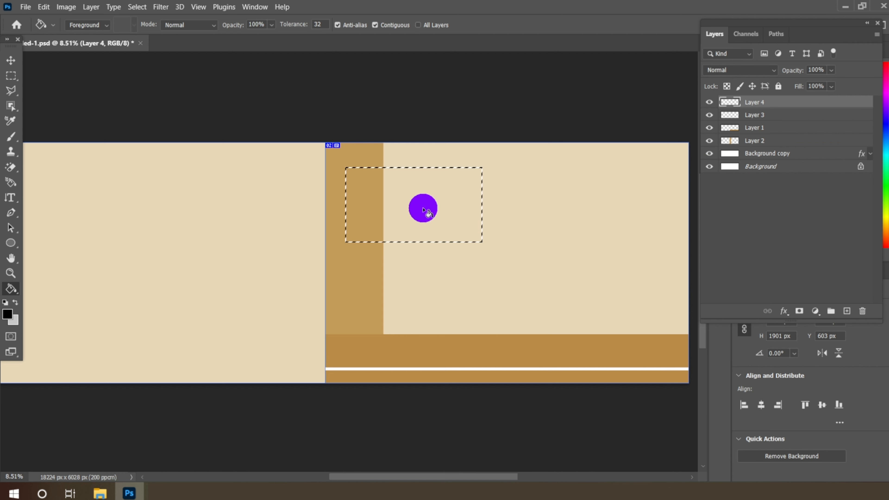
- Fill the rectangular selection on Layer 4 with black and deselect it
{"action": "left_click", "coordinate": [423, 210]}
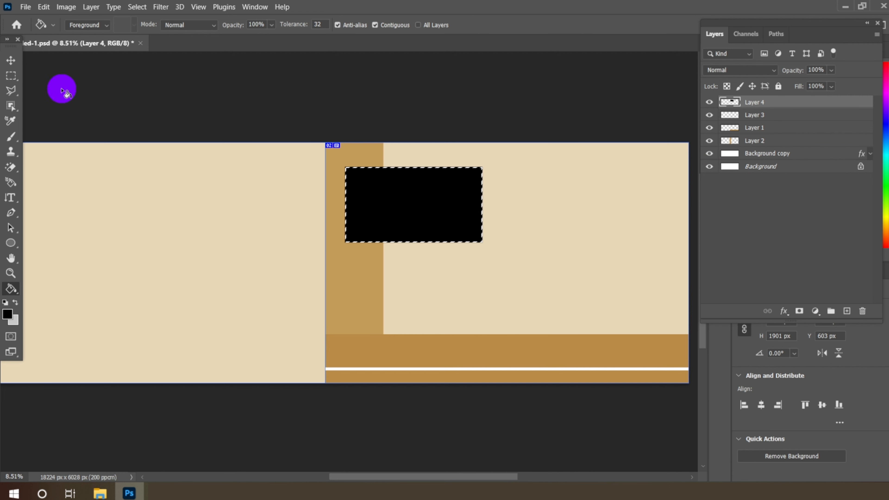
{"action": "left_click", "coordinate": [12, 80]}
{"action": "right_click", "coordinate": [431, 201]}
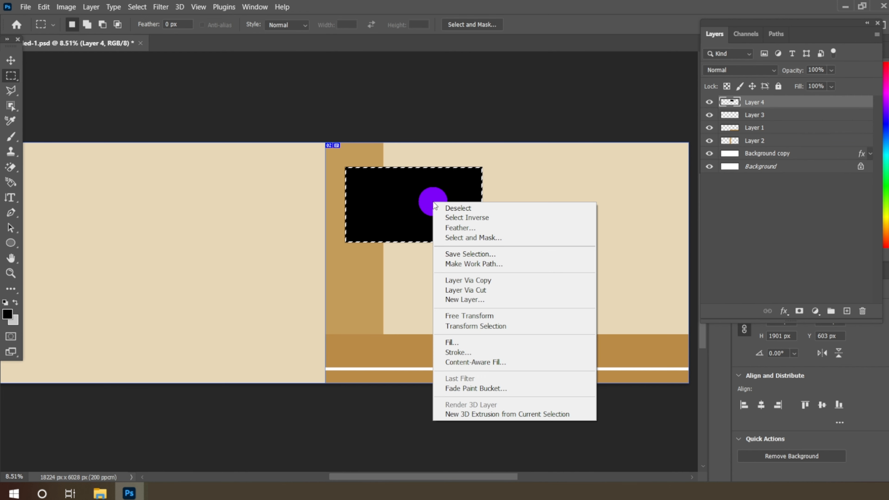
{"action": "left_click", "coordinate": [452, 208]}
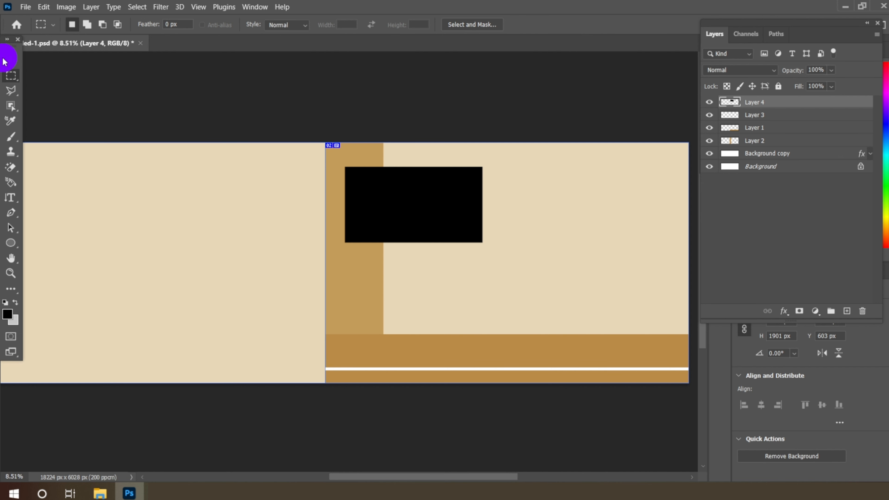
- Move the black rectangle on Layer 4 slightly to the left over the vertical brown strip
{"action": "left_click", "coordinate": [10, 60]}
{"action": "scroll", "coordinate": [354, 259], "scroll_direction": "up", "scroll_amount": 2}
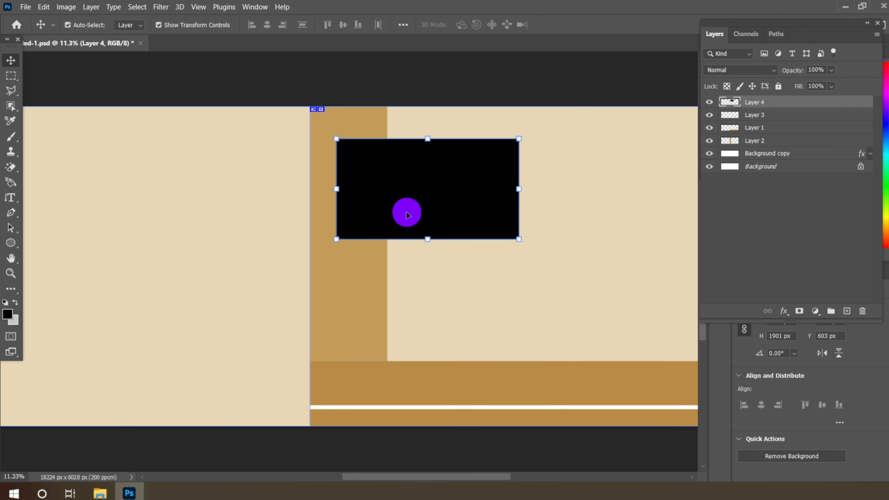
{"action": "left_click_drag", "start_coordinate": [436, 176], "coordinate": [428, 171]}
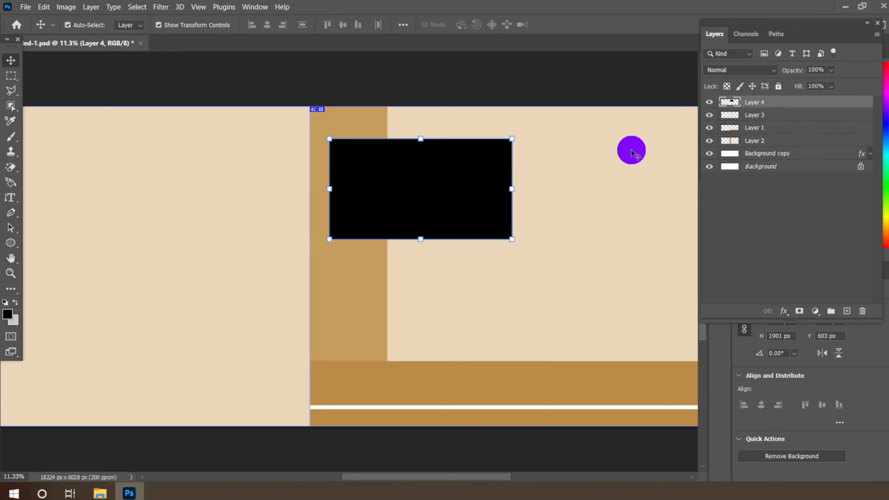
- Duplicate Layer 4 and place the copy directly below the original black rectangle
{"action": "right_click", "coordinate": [772, 106]}
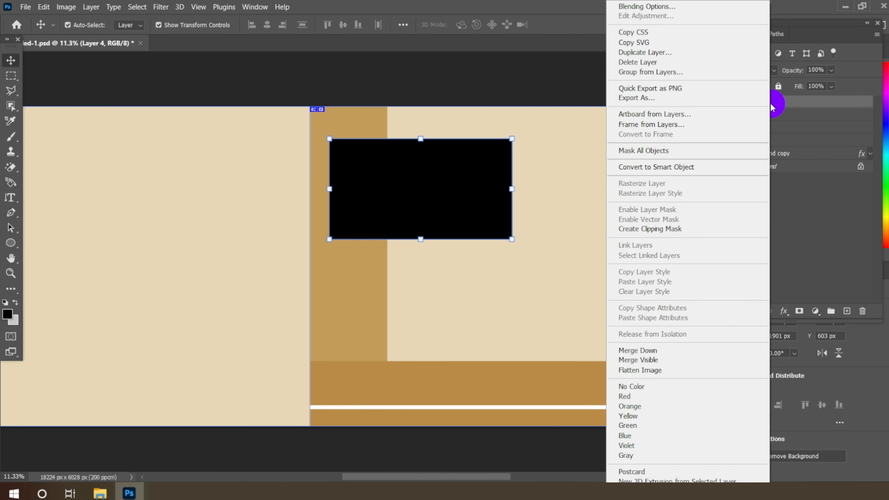
{"action": "left_click", "coordinate": [654, 56]}
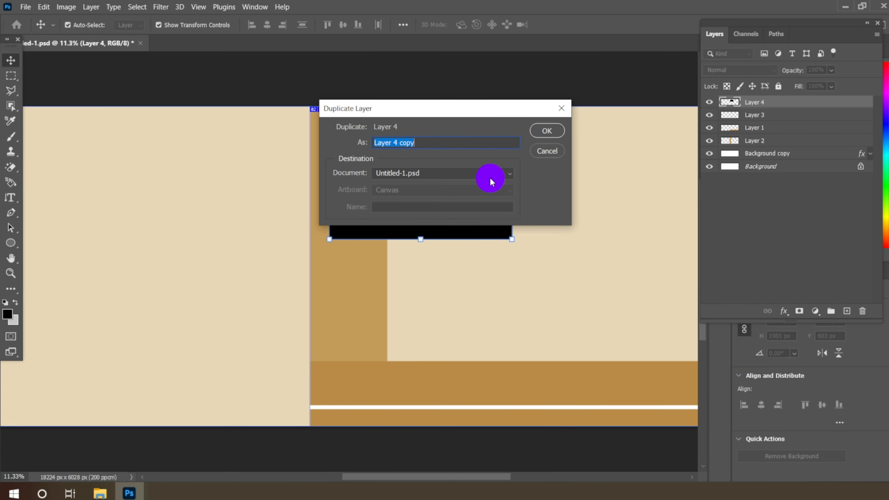
{"action": "key", "text": "Return"}
{"action": "left_click_drag", "start_coordinate": [424, 159], "coordinate": [424, 275]}
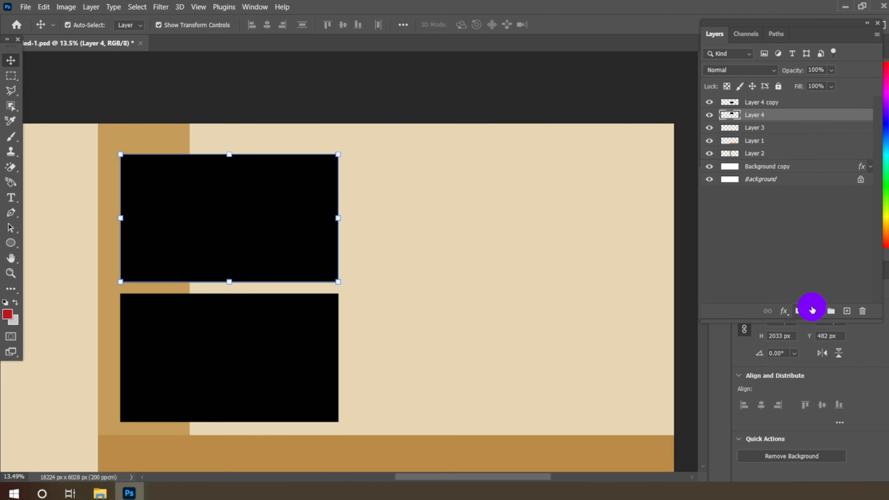
- Add a new layer above Layer 4 and choose the Brush tool
{"action": "left_click", "coordinate": [845, 313]}
{"action": "key", "text": "i"}
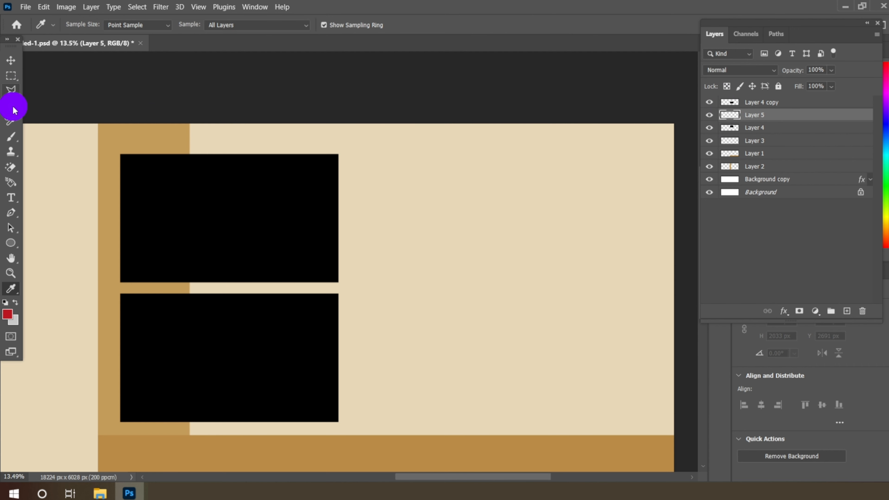
{"action": "left_click", "coordinate": [11, 140]}
{"action": "left_click", "coordinate": [39, 134]}
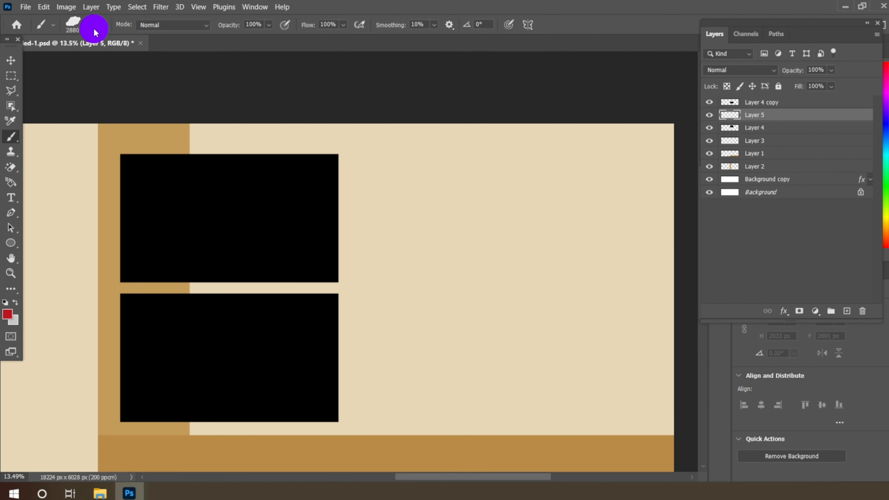
- Select the sampled brush below Sampled Brush 1 at 2880 px and stamp one red blot beside the black rectangles on Layer 5
{"action": "left_click", "coordinate": [83, 25]}
{"action": "left_click", "coordinate": [75, 220]}
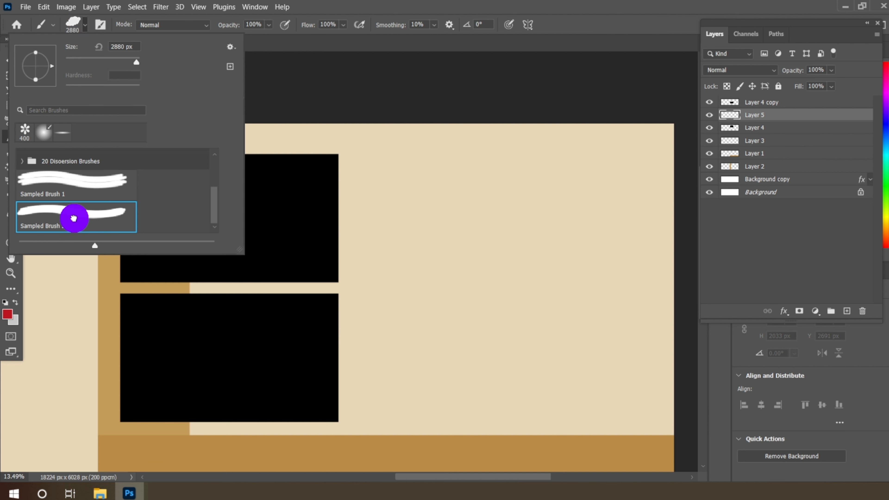
{"action": "left_click", "coordinate": [86, 28]}
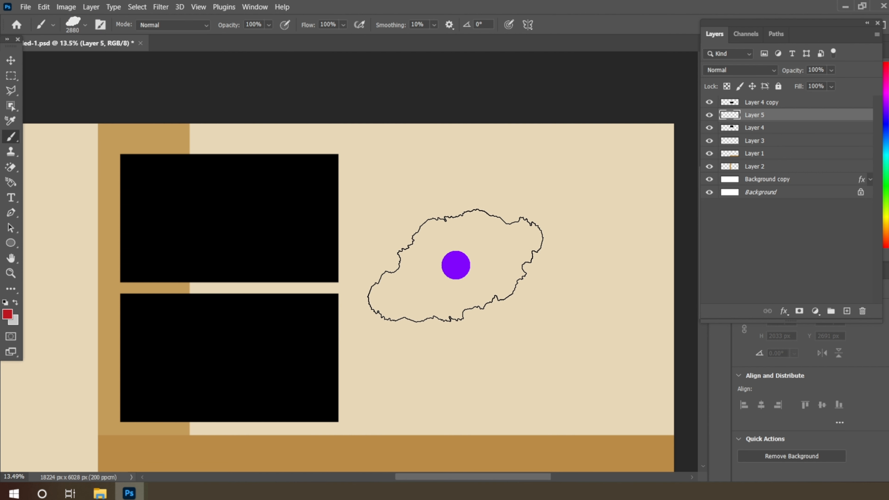
{"action": "left_click", "coordinate": [466, 277]}
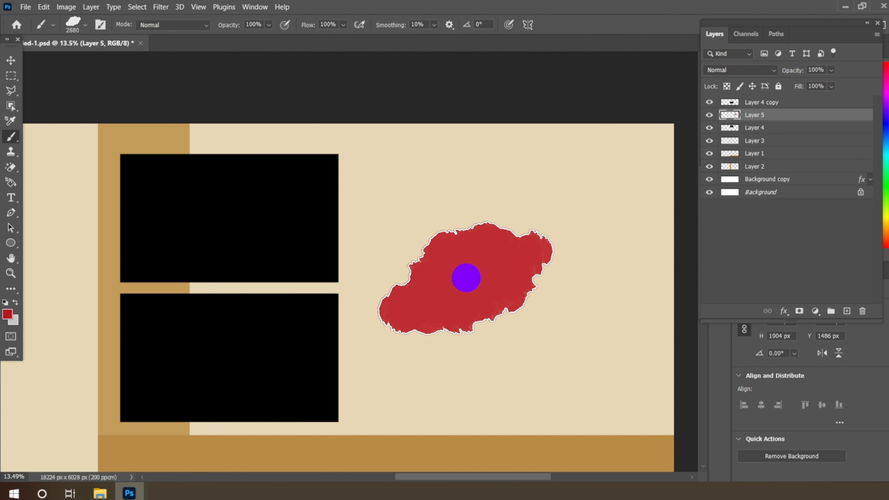
- Scale the red blot on Layer 5 to about 203% and position it overlapping the edge of the black rectangles
{"action": "left_click", "coordinate": [11, 60]}
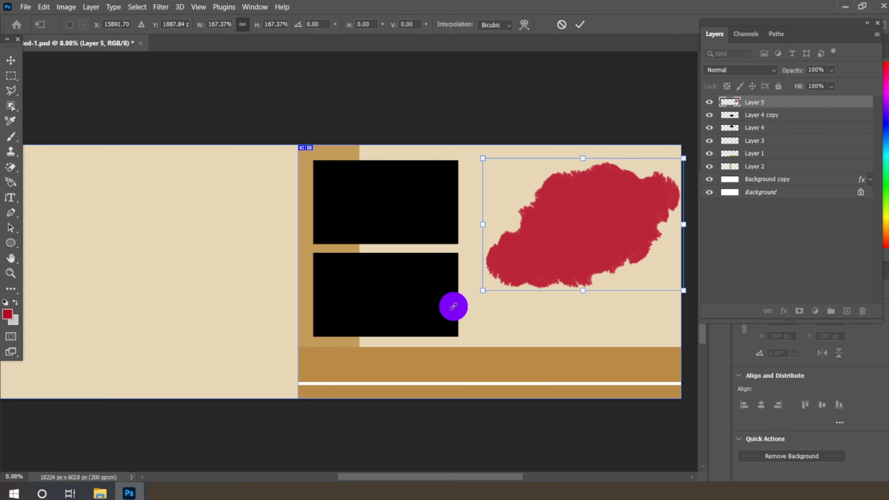
{"action": "left_click_drag", "start_coordinate": [452, 308], "coordinate": [432, 313]}
{"action": "mouse_move", "coordinate": [617, 220]}
{"action": "left_mouse_down"}
{"action": "mouse_move", "coordinate": [610, 229]}
{"action": "mouse_move", "coordinate": [608, 221]}
{"action": "left_mouse_up"}
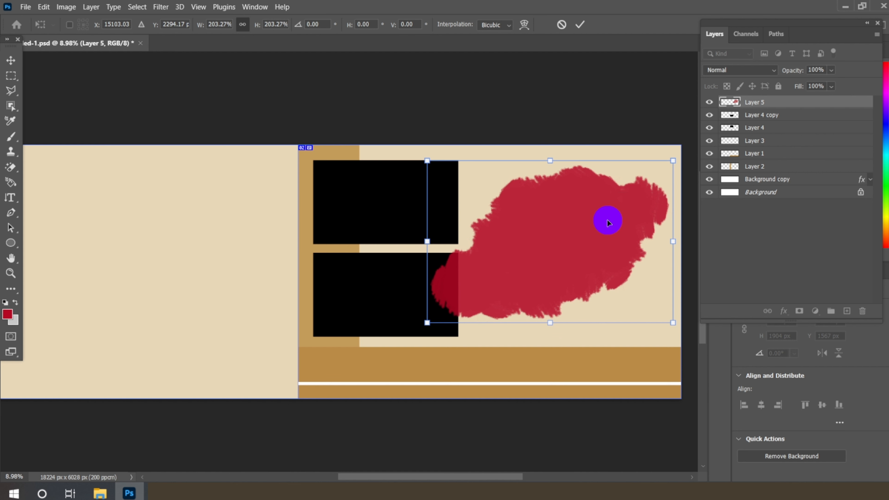
{"action": "left_click", "coordinate": [581, 27]}
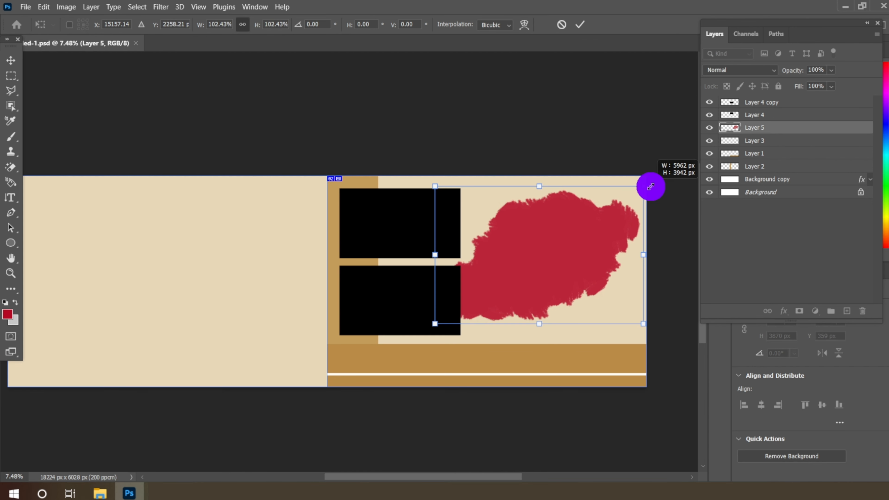
- Enlarge the red blot to about 121%, rotate it about -2° and position it behind the black rectangles
{"action": "left_click_drag", "start_coordinate": [648, 185], "coordinate": [655, 183]}
{"action": "left_click_drag", "start_coordinate": [434, 180], "coordinate": [423, 171]}
{"action": "left_click_drag", "start_coordinate": [509, 212], "coordinate": [510, 220]}
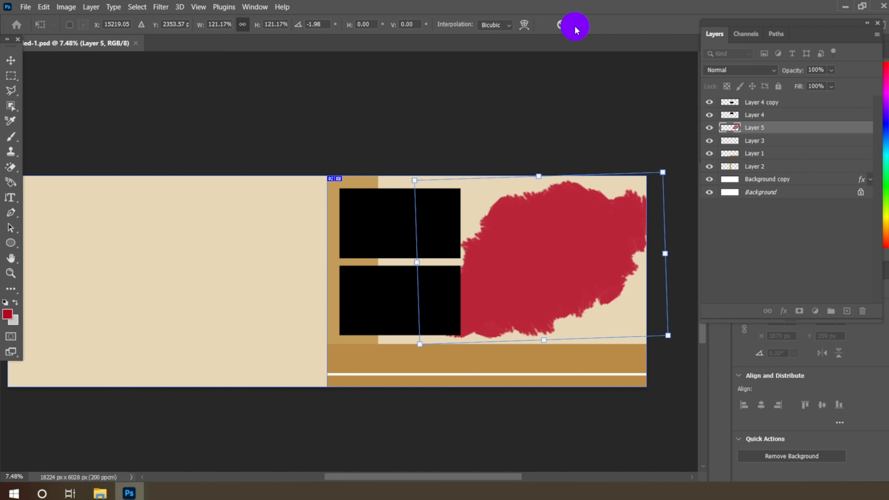
{"action": "left_click", "coordinate": [578, 27]}
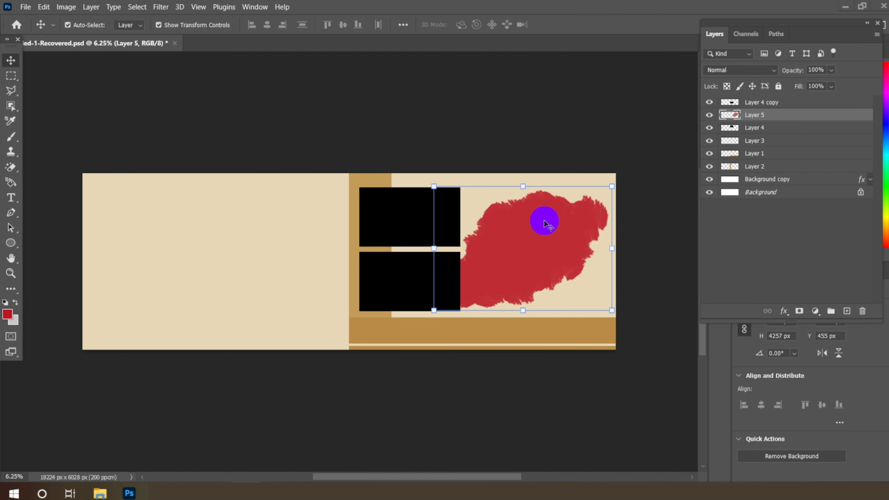
- Duplicate Layer 5 and move the red blot copy onto the left half of the canvas
{"action": "left_click", "coordinate": [777, 116]}
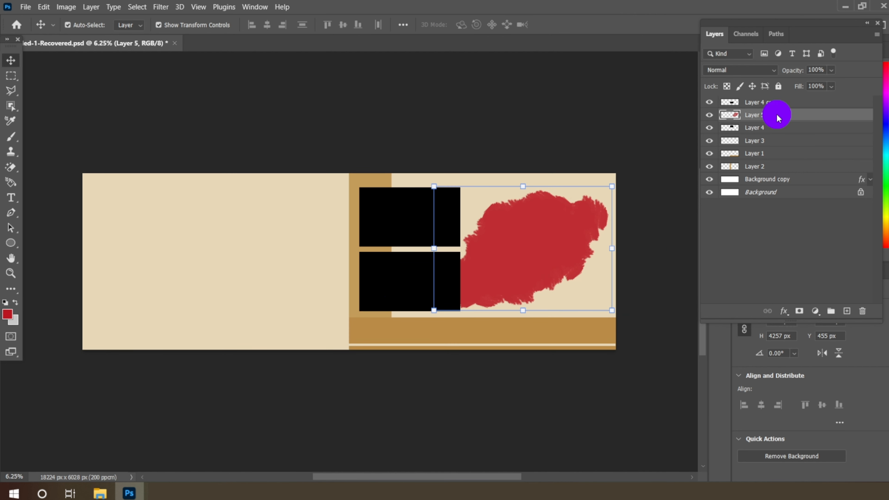
{"action": "right_click", "coordinate": [777, 115]}
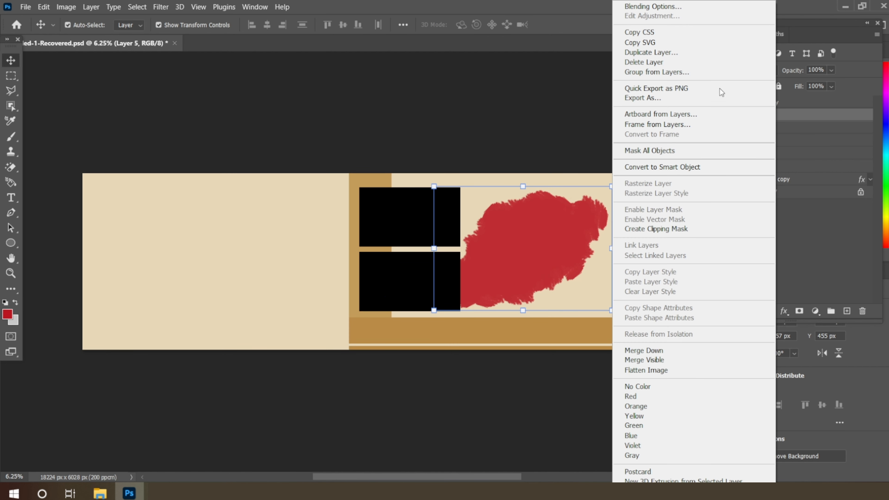
{"action": "left_click", "coordinate": [661, 52]}
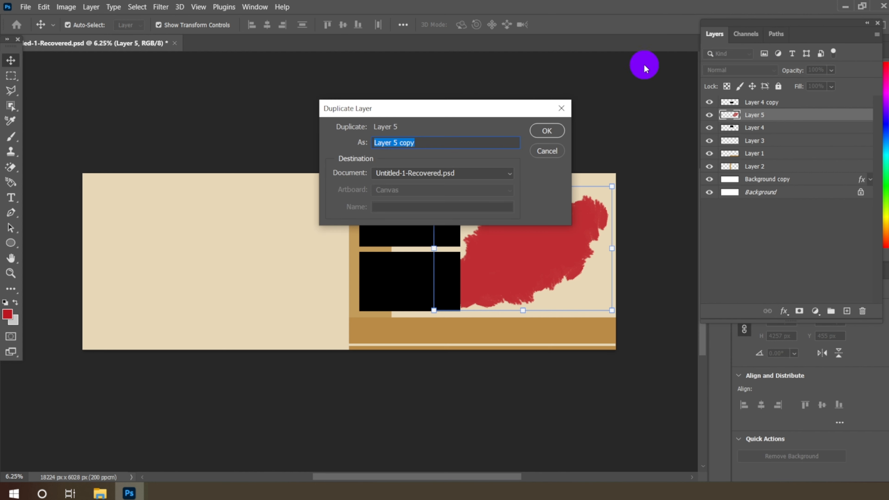
{"action": "left_click", "coordinate": [546, 135]}
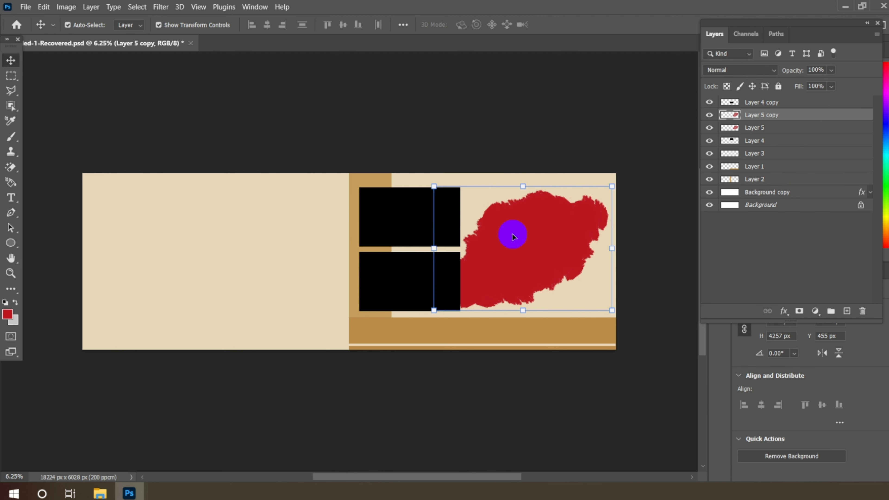
{"action": "left_click_drag", "start_coordinate": [512, 234], "coordinate": [254, 228]}
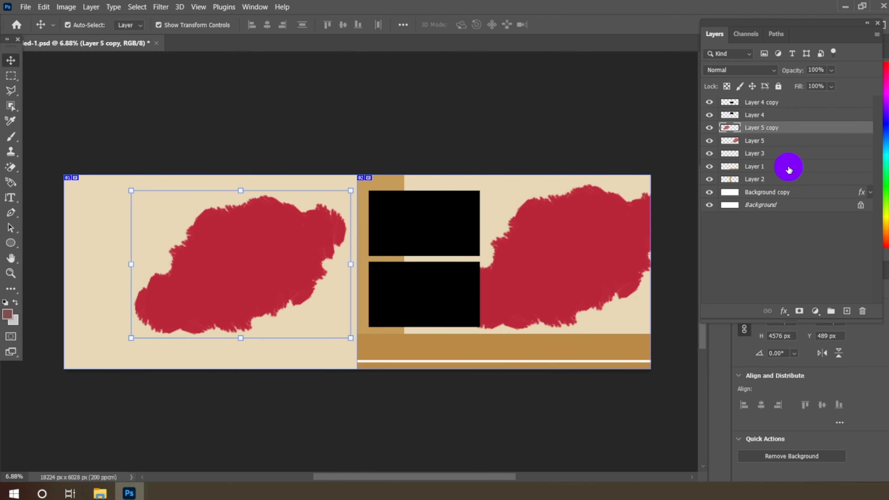
- Duplicate the vertical brown strip on Layer 2, move the copy to the canvas's left edge and widen it to about 119%
{"action": "left_click", "coordinate": [773, 180]}
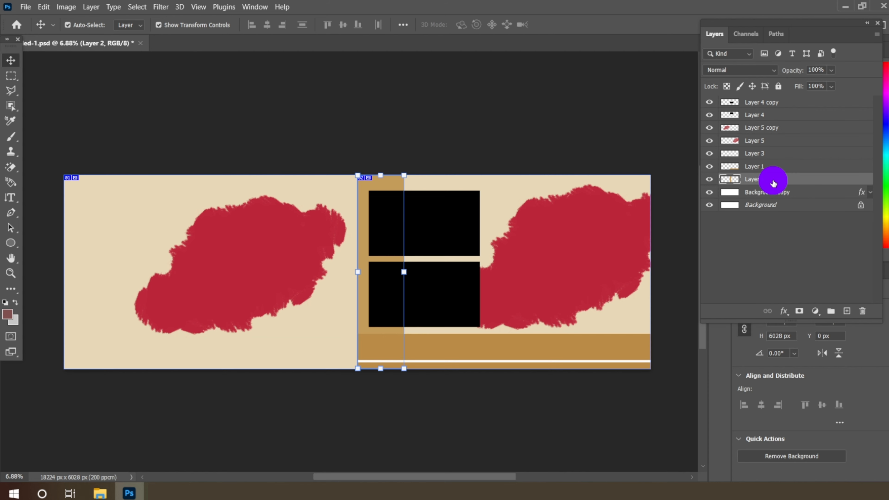
{"action": "right_click", "coordinate": [774, 182]}
{"action": "left_click", "coordinate": [647, 52]}
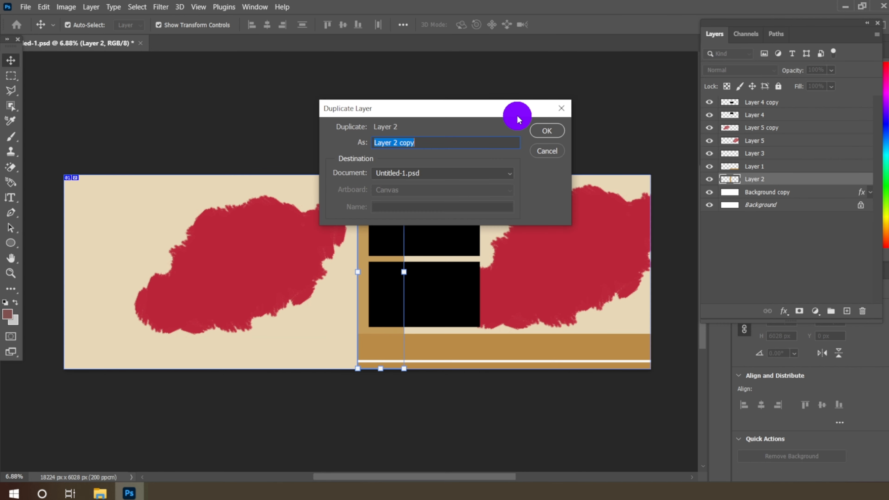
{"action": "left_click", "coordinate": [546, 131]}
{"action": "left_click_drag", "start_coordinate": [373, 250], "coordinate": [119, 267]}
{"action": "key", "text": "ctrl+z"}
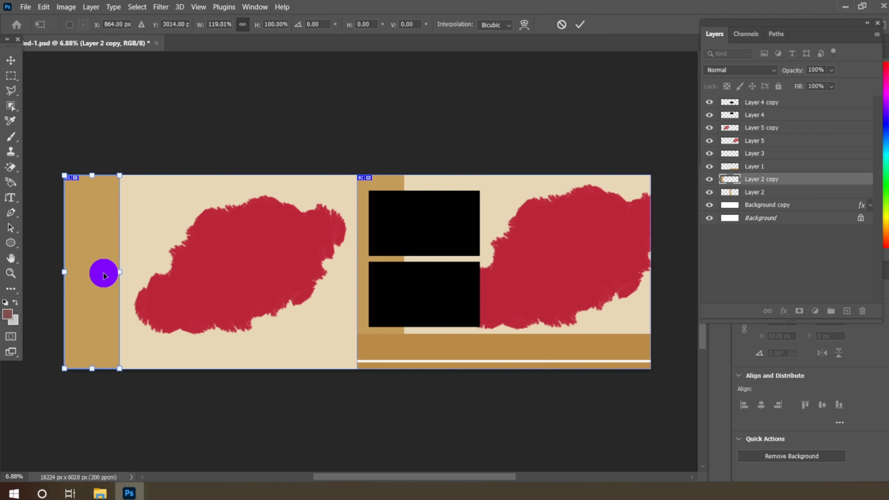
{"action": "left_click", "coordinate": [580, 25]}
- Duplicate Layer 2 copy and offset the lower of the two brown strips slightly to the right
{"action": "right_click", "coordinate": [771, 179]}
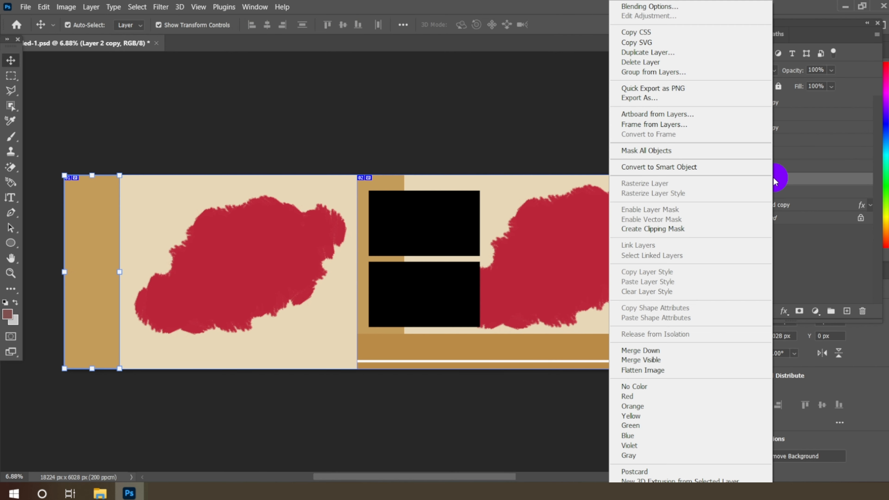
{"action": "left_click", "coordinate": [679, 52]}
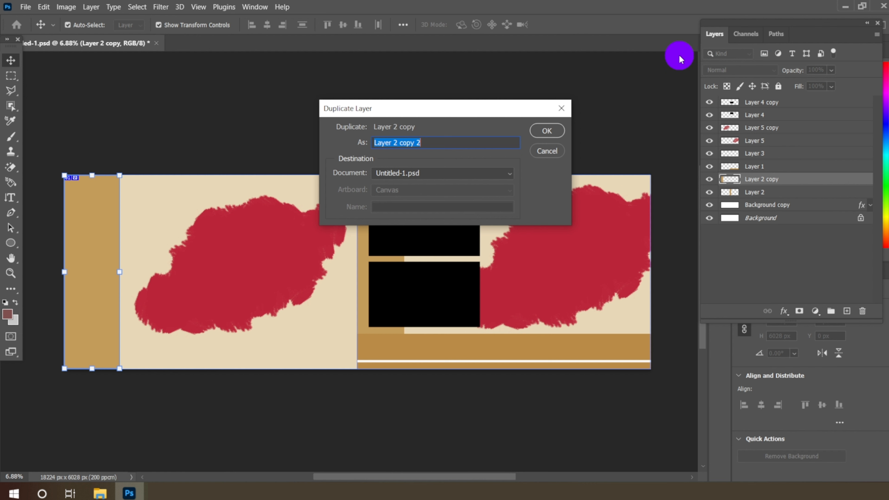
{"action": "left_click", "coordinate": [552, 130]}
{"action": "left_click", "coordinate": [772, 193]}
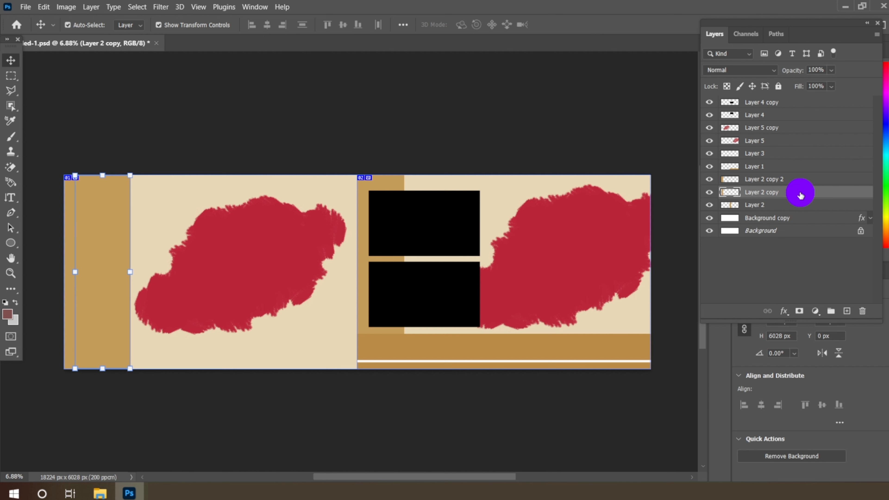
- Set the opacity of the offset strip on Layer 2 copy to 42%
{"action": "left_click", "coordinate": [831, 70]}
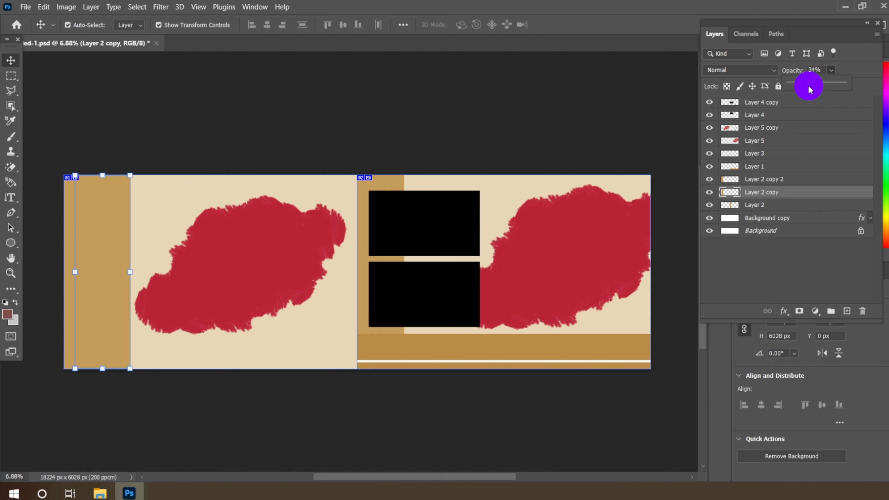
{"action": "left_click_drag", "start_coordinate": [809, 87], "coordinate": [817, 86]}
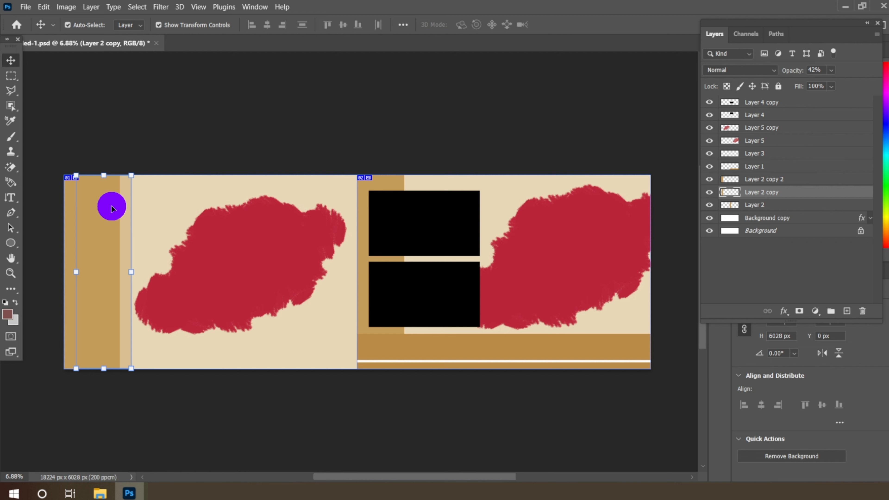
{"action": "left_click", "coordinate": [14, 79]}
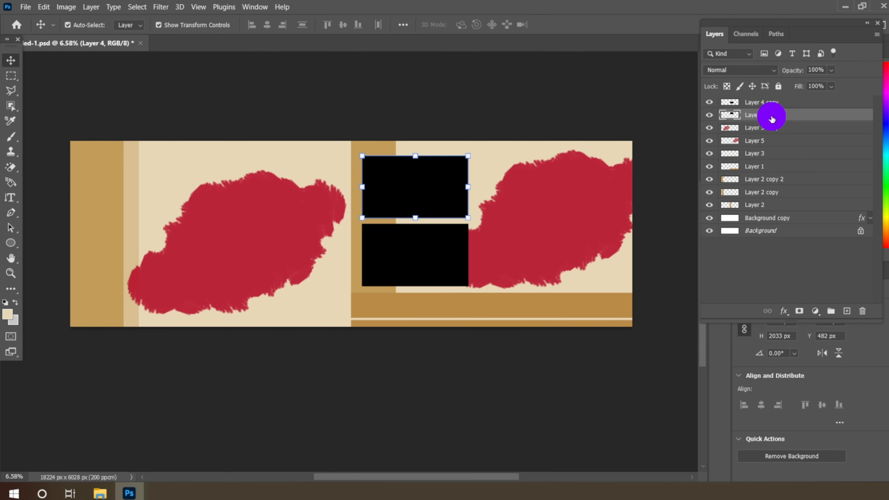
- Duplicate Layer 4 and place the copy in the lower part of the left panel, overlapping the brown strip and red blot
{"action": "right_click", "coordinate": [770, 114]}
{"action": "left_click", "coordinate": [667, 52]}
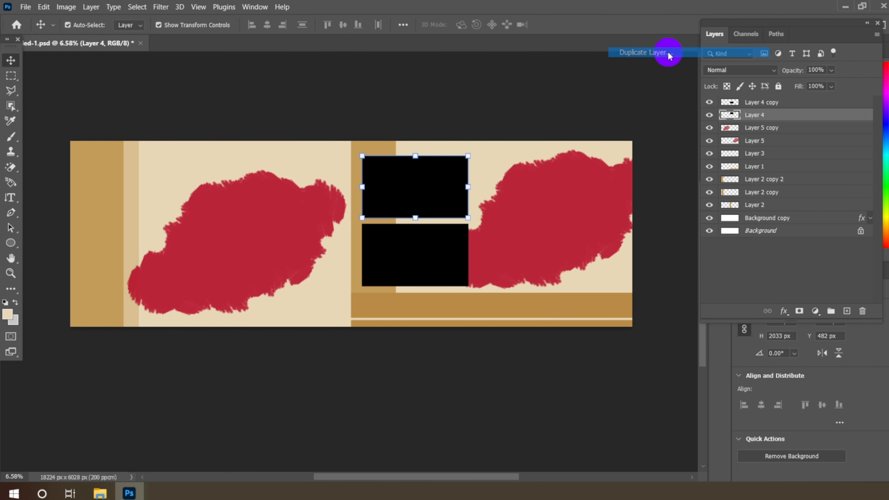
{"action": "left_click", "coordinate": [542, 133]}
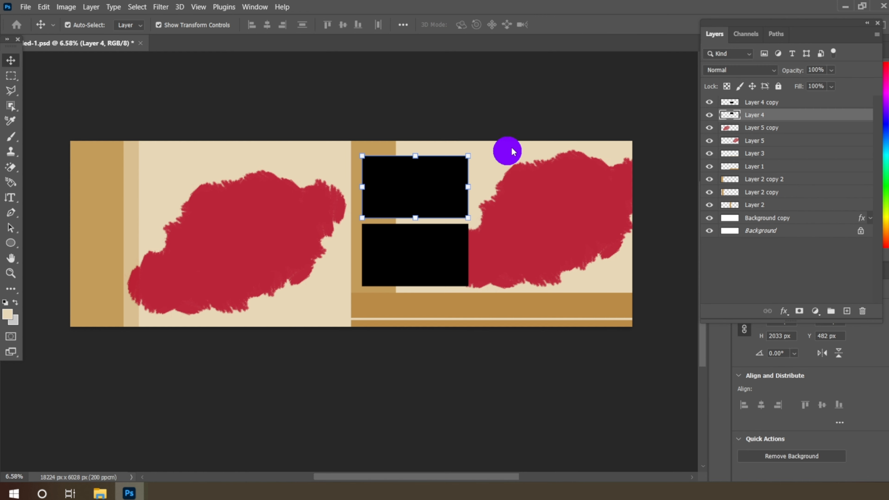
{"action": "left_click_drag", "start_coordinate": [214, 263], "coordinate": [163, 272]}
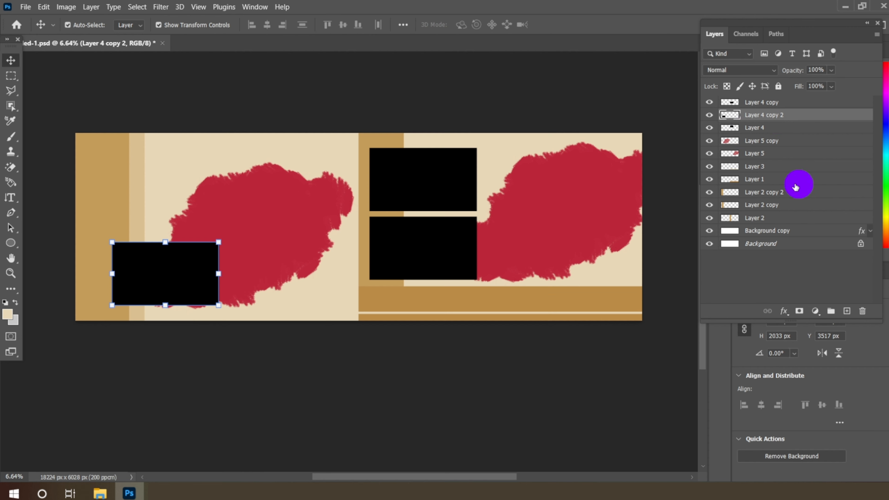
- Add a new layer and marquee-select a near-square area about 761 px high in the canvas's upper-left corner
{"action": "left_click", "coordinate": [847, 311]}
{"action": "scroll", "coordinate": [115, 186], "scroll_direction": "up", "scroll_amount": 8}
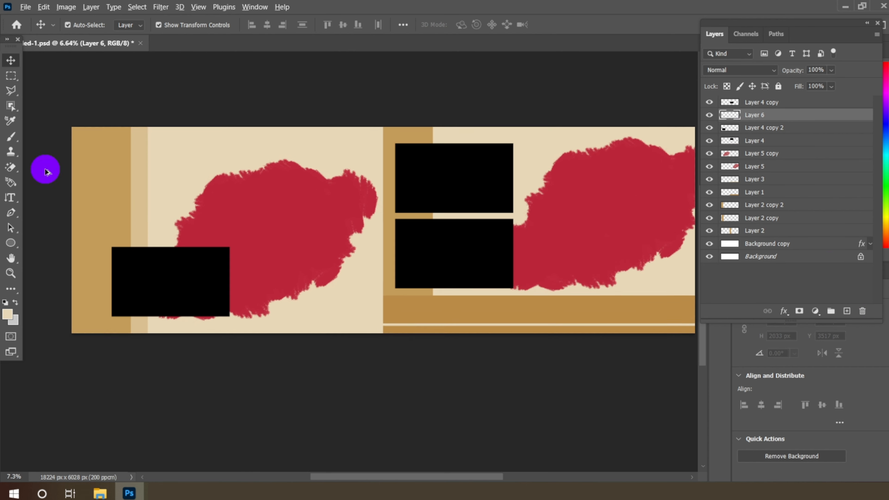
{"action": "scroll", "coordinate": [321, 218], "scroll_direction": "down", "scroll_amount": 3}
{"action": "scroll", "coordinate": [86, 130], "scroll_direction": "up", "scroll_amount": 5}
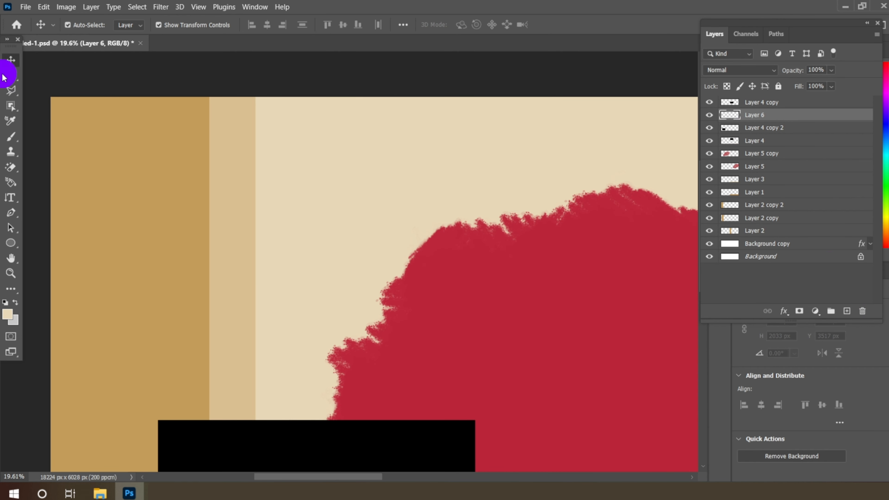
{"action": "left_click", "coordinate": [10, 74]}
{"action": "left_click", "coordinate": [40, 75]}
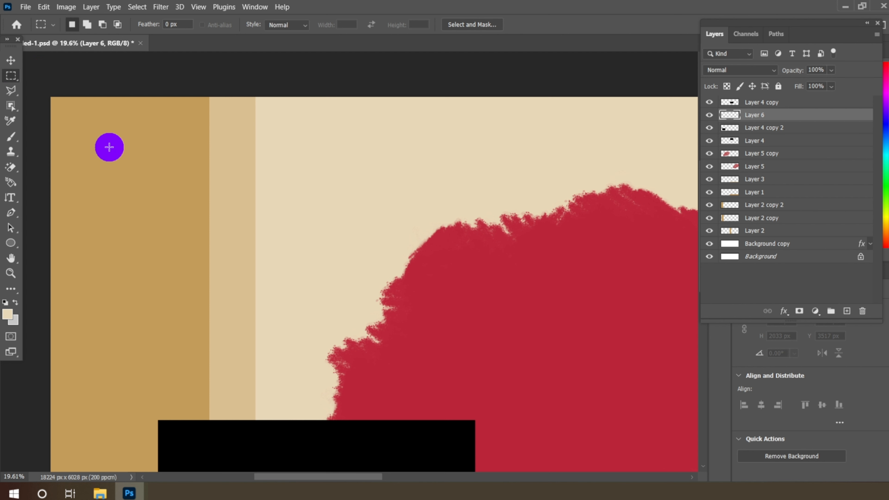
{"action": "left_click_drag", "start_coordinate": [51, 98], "coordinate": [128, 167]}
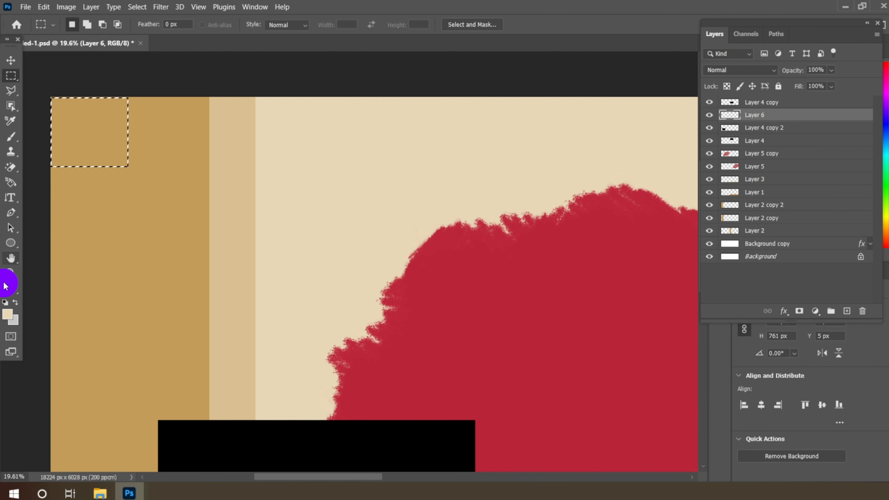
- Fill the corner selection with beige e8d8b8 using the Paint Bucket, and deselect it
{"action": "key", "text": "g"}
{"action": "left_click", "coordinate": [8, 293]}
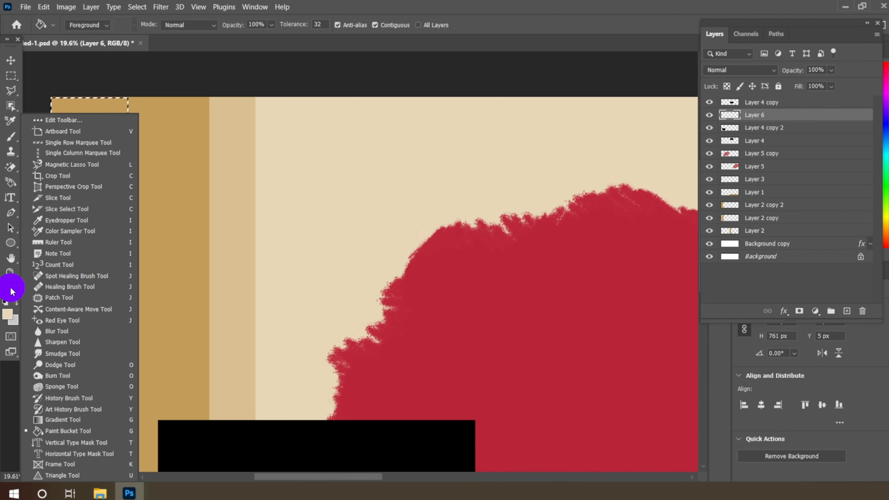
{"action": "left_click", "coordinate": [63, 429]}
{"action": "left_click", "coordinate": [8, 316]}
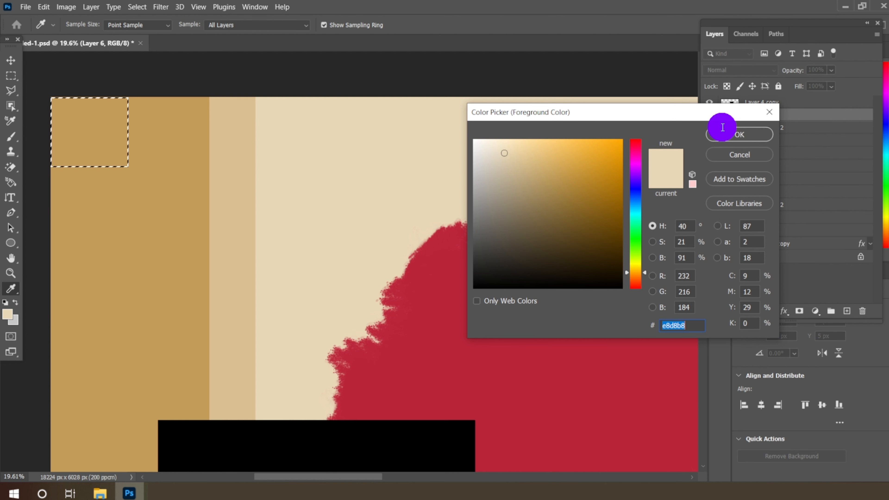
{"action": "left_click", "coordinate": [726, 135]}
{"action": "left_click", "coordinate": [92, 138]}
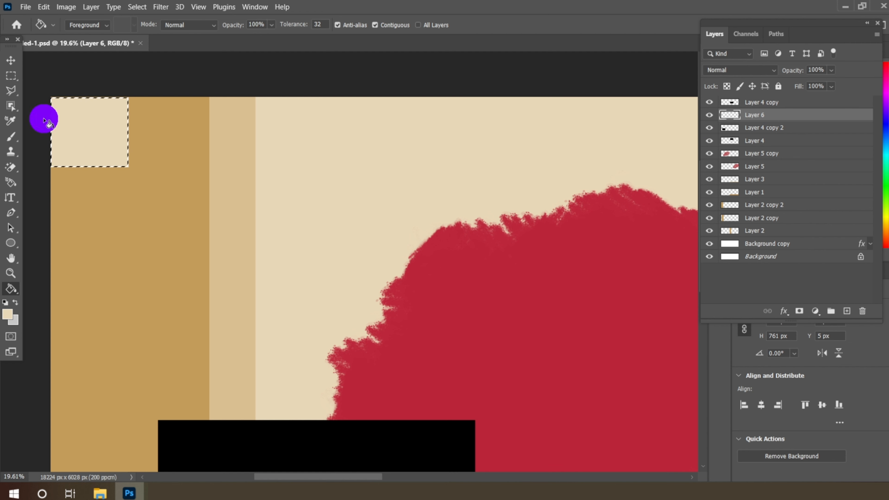
{"action": "left_click", "coordinate": [11, 76]}
{"action": "right_click", "coordinate": [90, 130]}
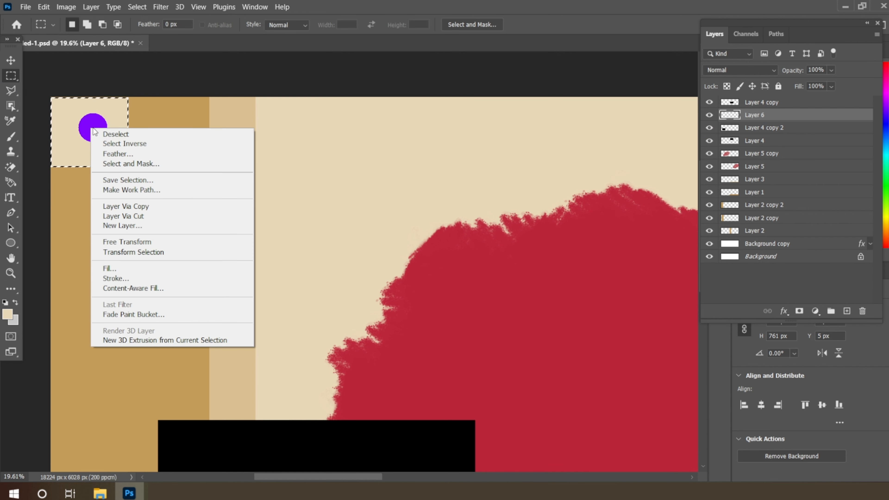
{"action": "left_click", "coordinate": [99, 135]}
{"action": "left_click", "coordinate": [18, 64]}
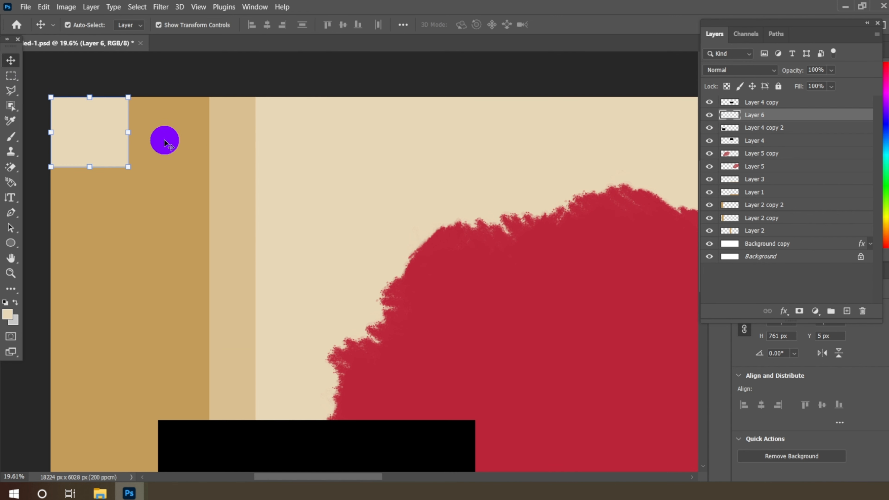
- Duplicate Layer 6 and place the copied beige square midway down the canvas's left edge, partly outside the canvas
{"action": "scroll", "coordinate": [166, 142], "scroll_direction": "down", "scroll_amount": 3}
{"action": "right_click", "coordinate": [779, 119]}
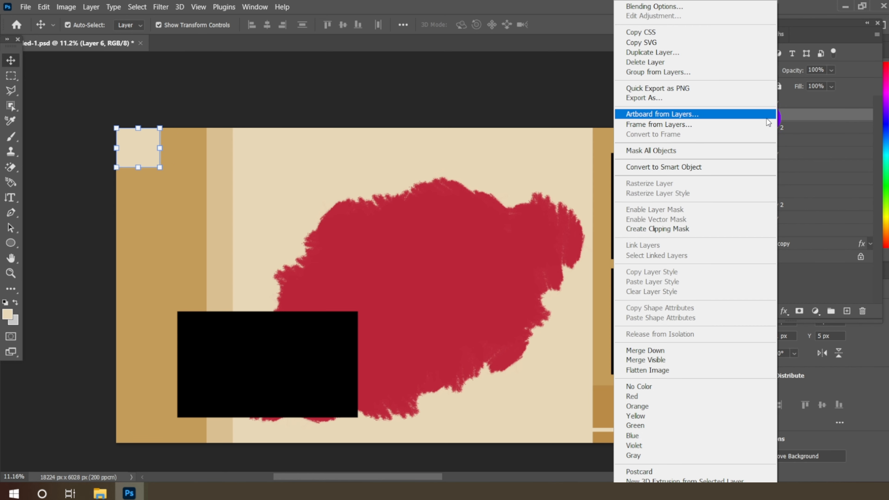
{"action": "left_click", "coordinate": [677, 52]}
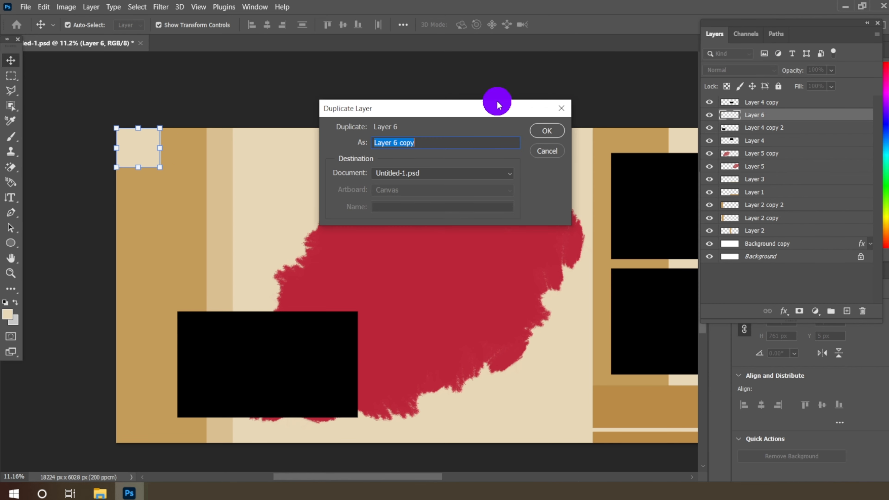
{"action": "left_click", "coordinate": [553, 131]}
{"action": "left_click_drag", "start_coordinate": [141, 147], "coordinate": [125, 279]}
- Duplicate the middle beige square to the lower end of the canvas's left edge, and shift the upper square partly outside the canvas
{"action": "right_click", "coordinate": [772, 115]}
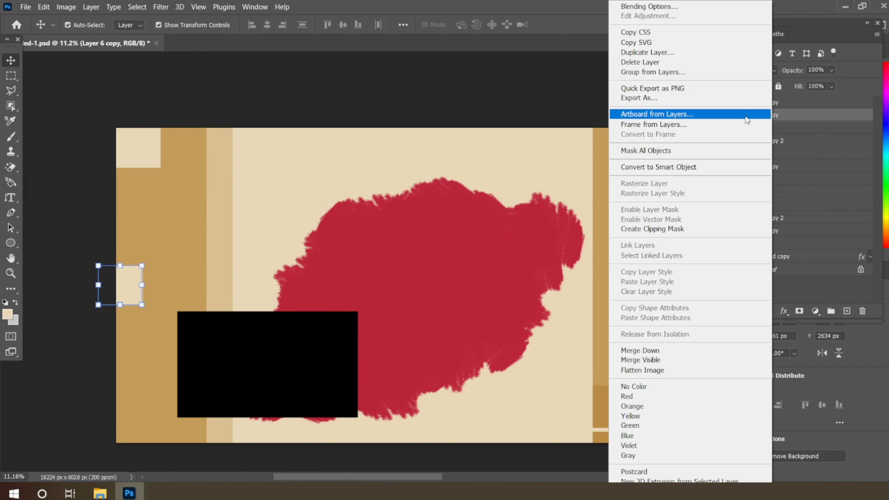
{"action": "left_click", "coordinate": [658, 54]}
{"action": "left_click", "coordinate": [553, 127]}
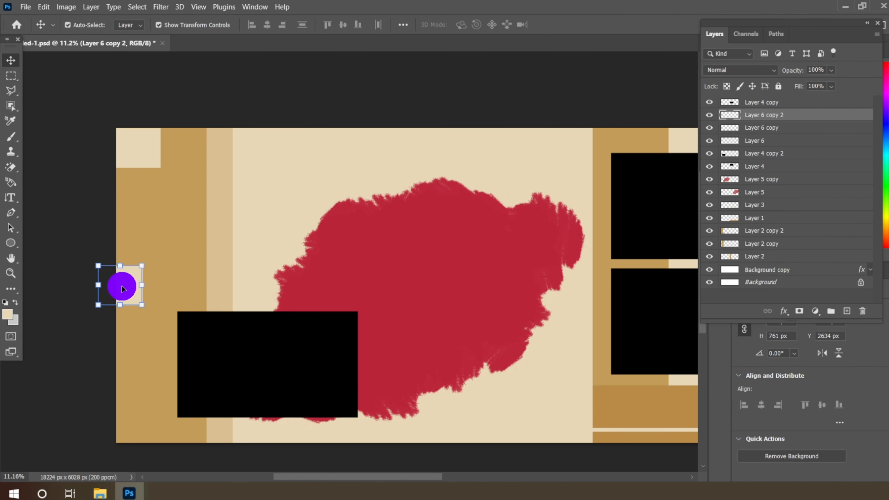
{"action": "left_click_drag", "start_coordinate": [122, 288], "coordinate": [127, 424]}
{"action": "left_click_drag", "start_coordinate": [139, 153], "coordinate": [125, 149]}
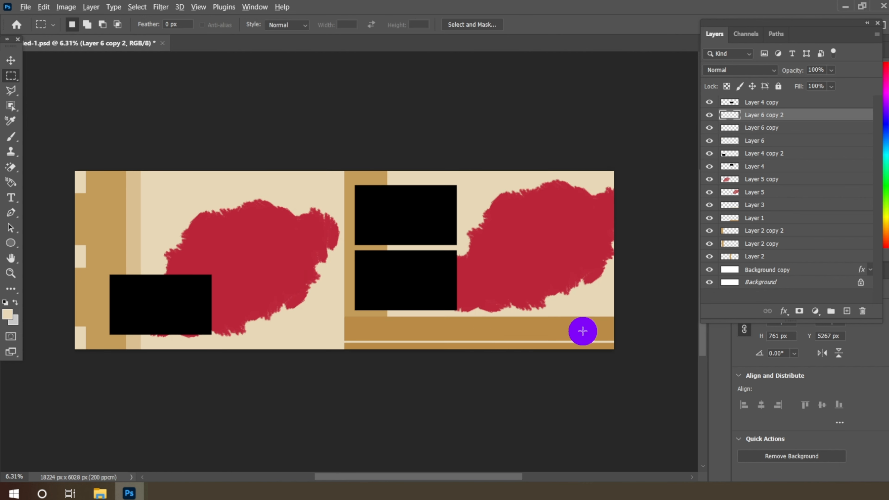
- Start a text layer on the brown band below the right panel, in the Pacific Again font at 60 pt
{"action": "scroll", "coordinate": [583, 332], "scroll_direction": "up", "scroll_amount": 8}
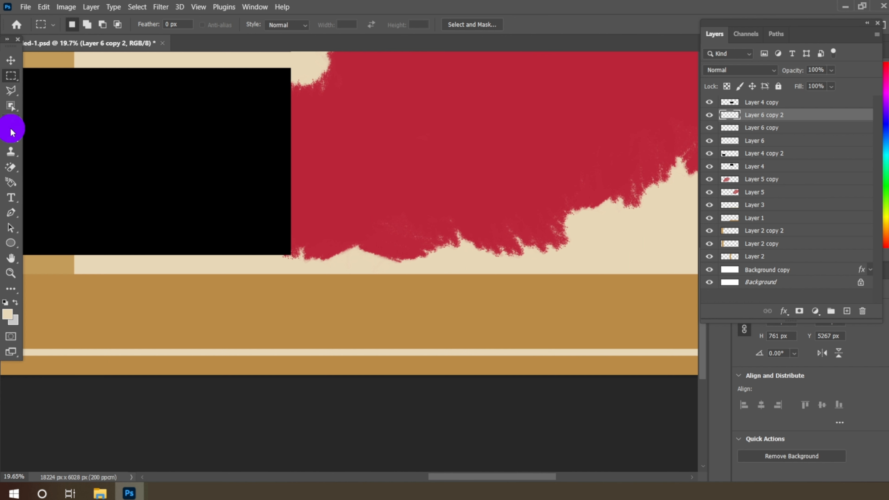
{"action": "left_click_drag", "start_coordinate": [10, 198], "coordinate": [51, 201]}
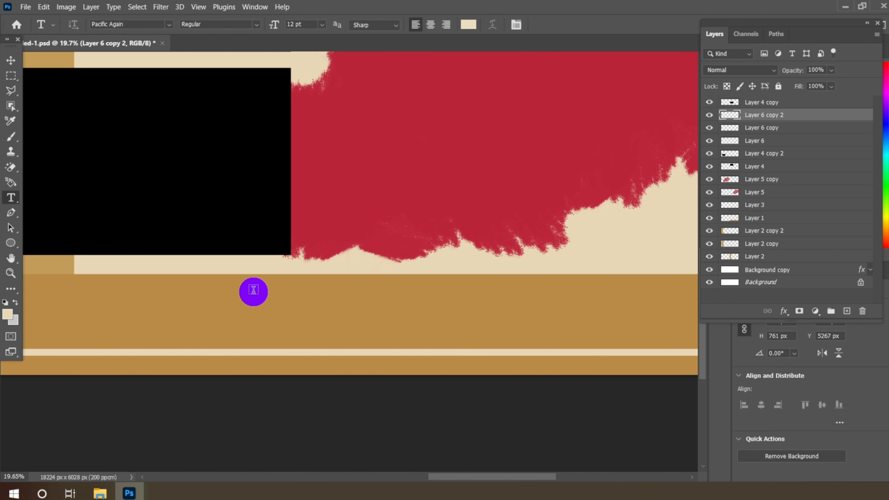
{"action": "left_click", "coordinate": [284, 316]}
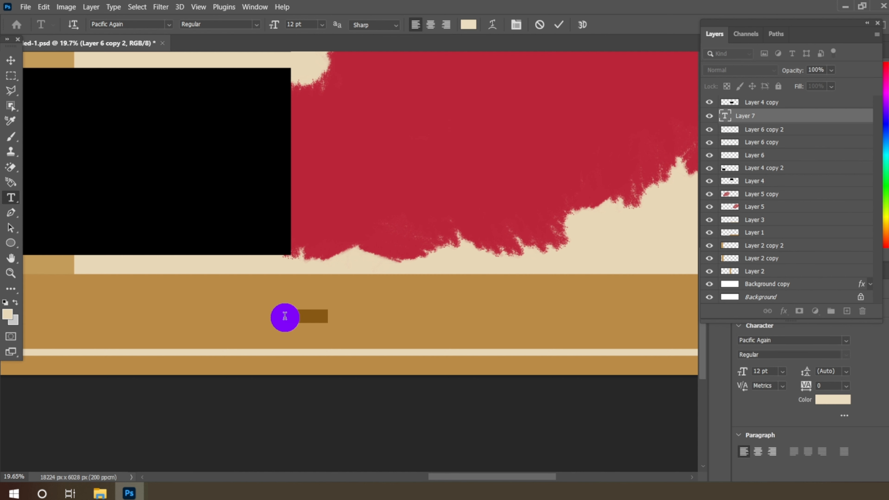
{"action": "left_click", "coordinate": [169, 24]}
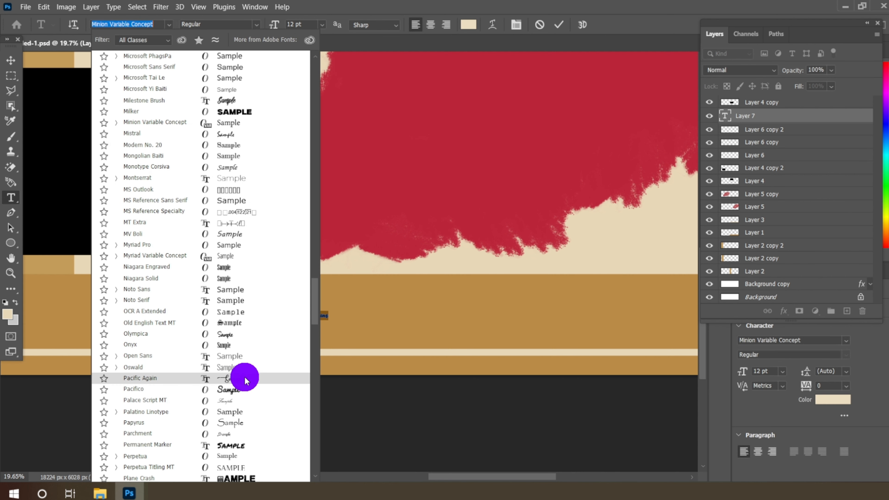
{"action": "left_click", "coordinate": [235, 384]}
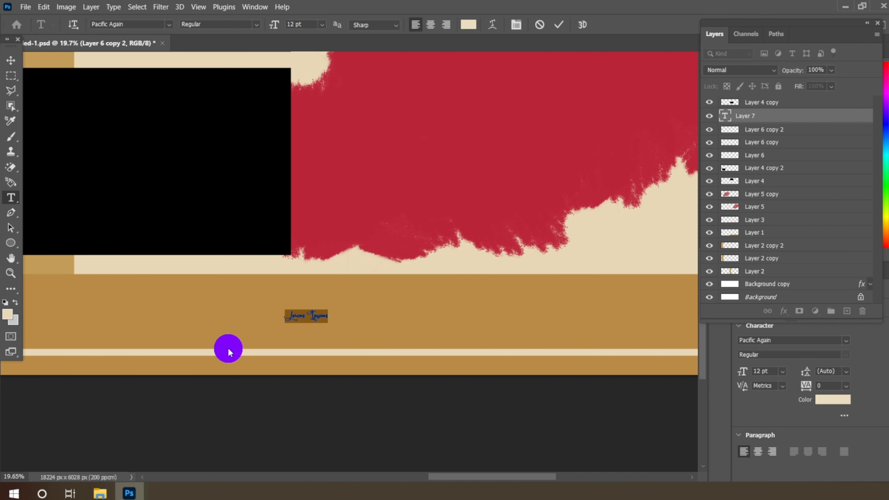
{"action": "left_click", "coordinate": [323, 24]}
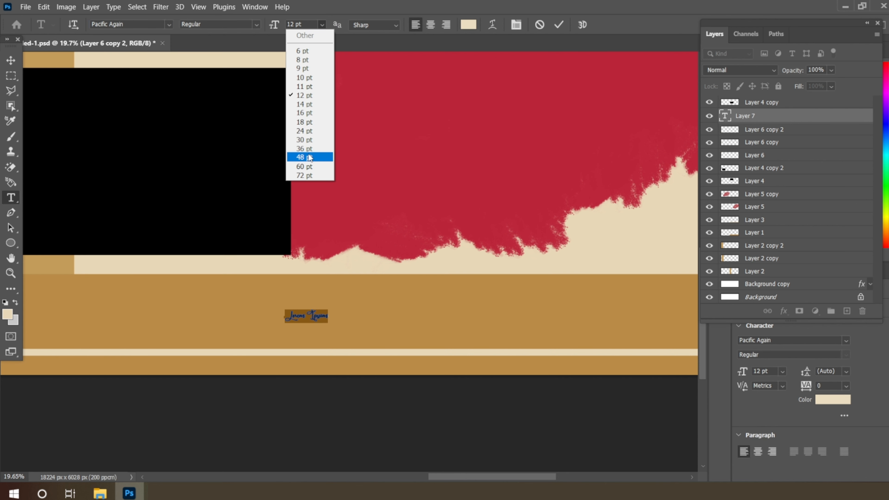
{"action": "left_click", "coordinate": [307, 166]}
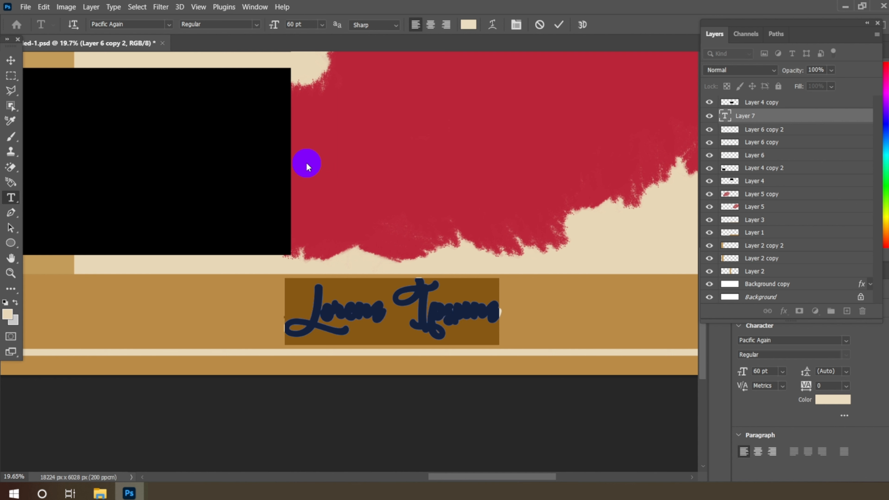
- Set the text colour to e8d8b8
{"action": "left_click", "coordinate": [468, 24]}
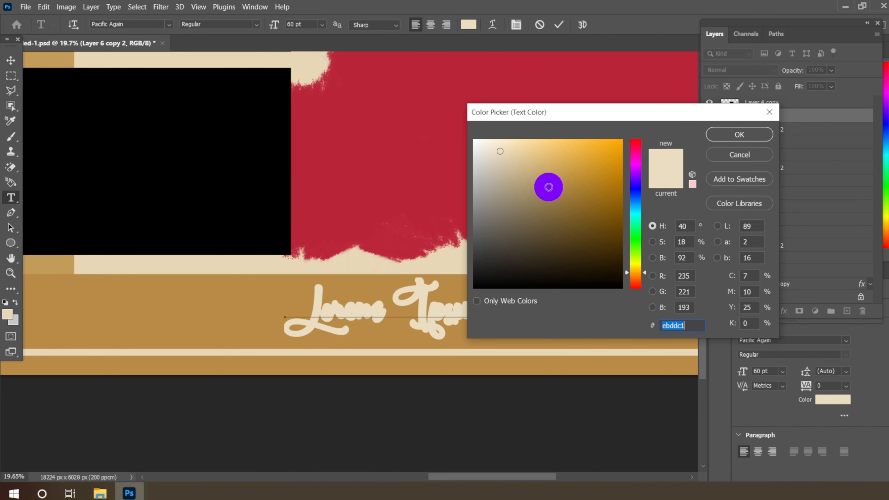
{"action": "type", "text": "e"}
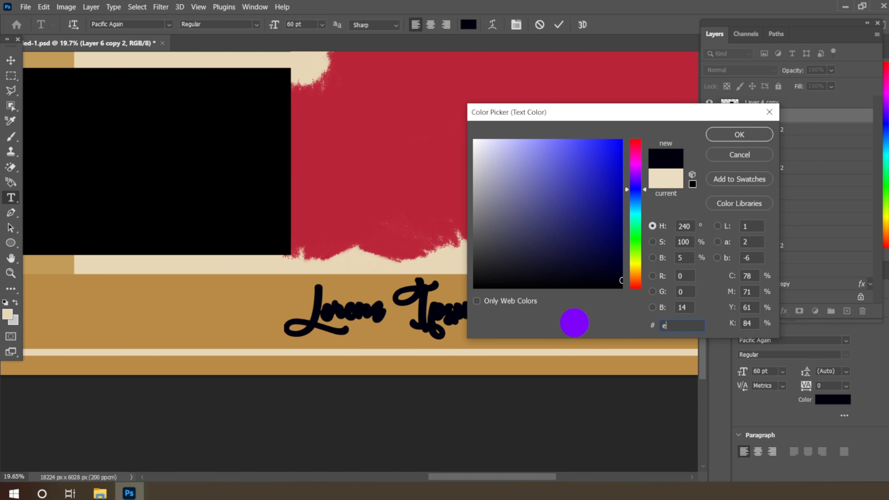
{"action": "type", "text": "8d8"}
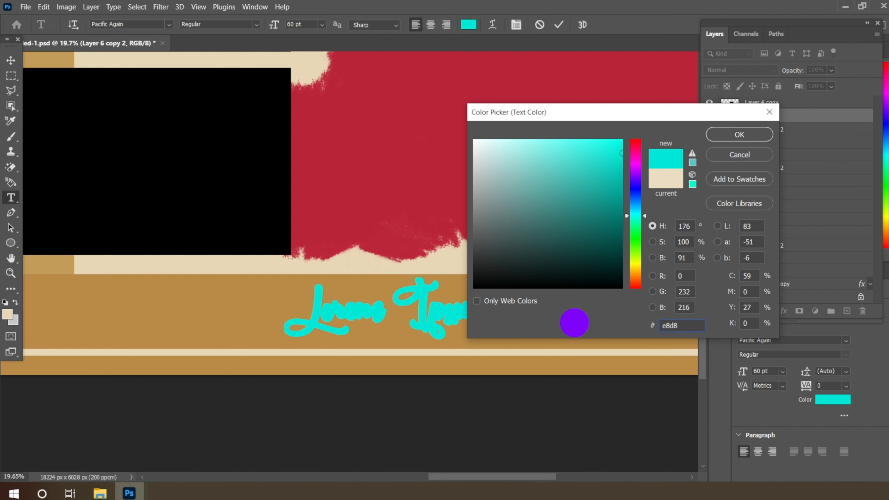
{"action": "type", "text": "b8"}
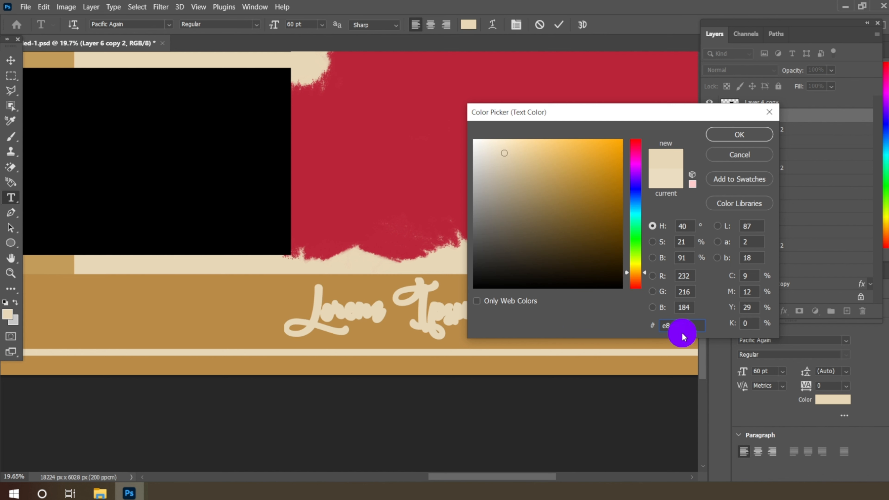
{"action": "double_click", "coordinate": [679, 325]}
{"action": "left_click", "coordinate": [738, 135]}
- Replace the placeholder text with "Wedding Ceremony" at 72 pt and position it on the right panel's brown band
{"action": "key", "text": "ctrl+a"}
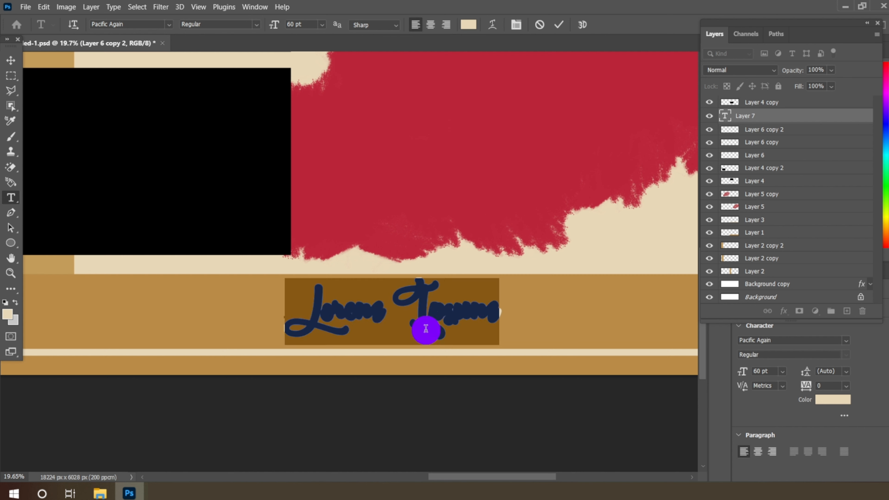
{"action": "type", "text": "Weddin"}
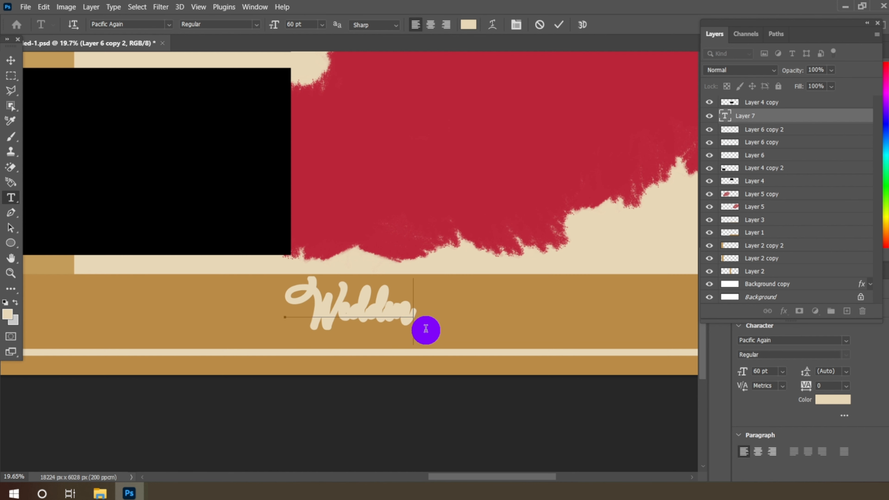
{"action": "type", "text": "g Cer"}
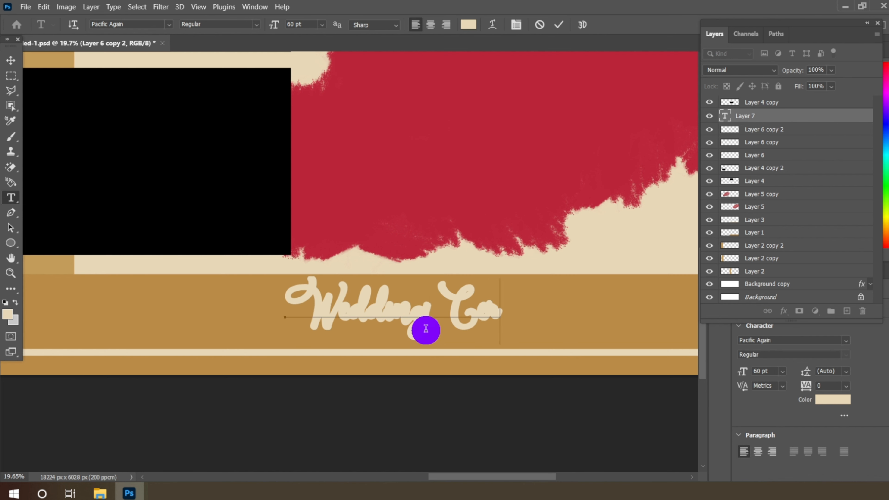
{"action": "type", "text": "emony"}
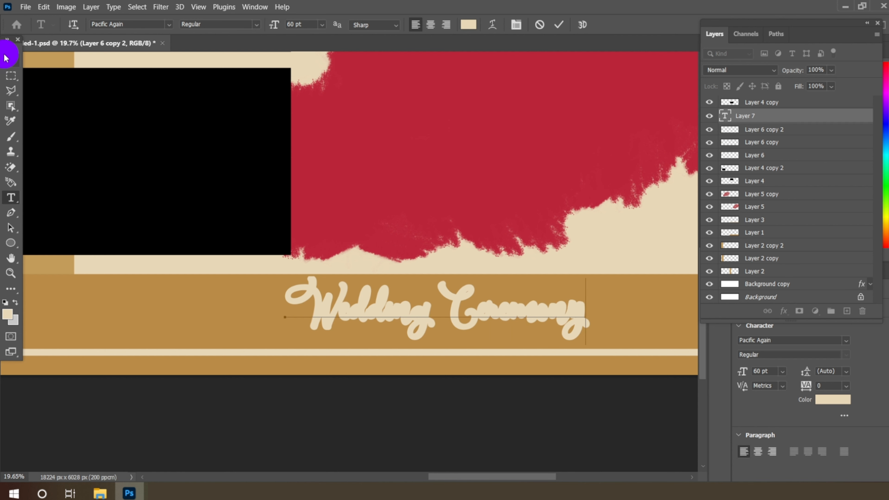
{"action": "left_click", "coordinate": [11, 60]}
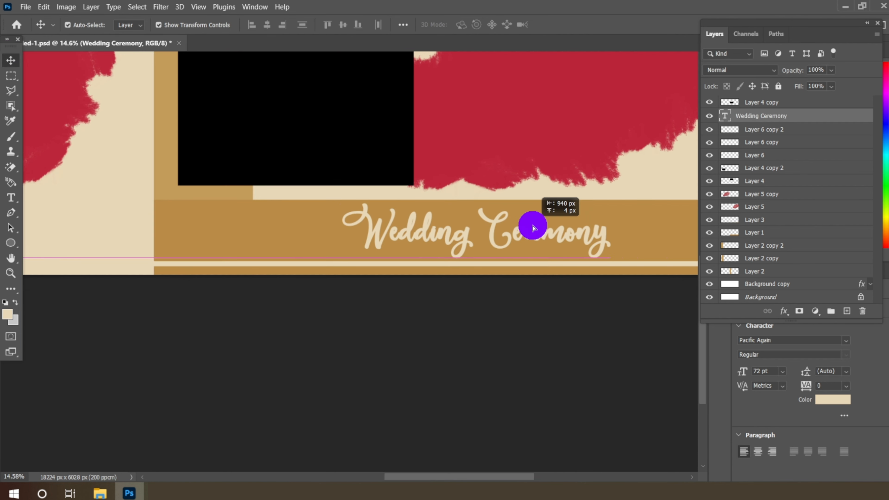
{"action": "left_click_drag", "start_coordinate": [532, 224], "coordinate": [530, 228]}
- Start a new text layer above the left panel's red blot, in the Scream Regular font at 60 pt
{"action": "scroll", "coordinate": [545, 266], "scroll_direction": "down", "scroll_amount": 13}
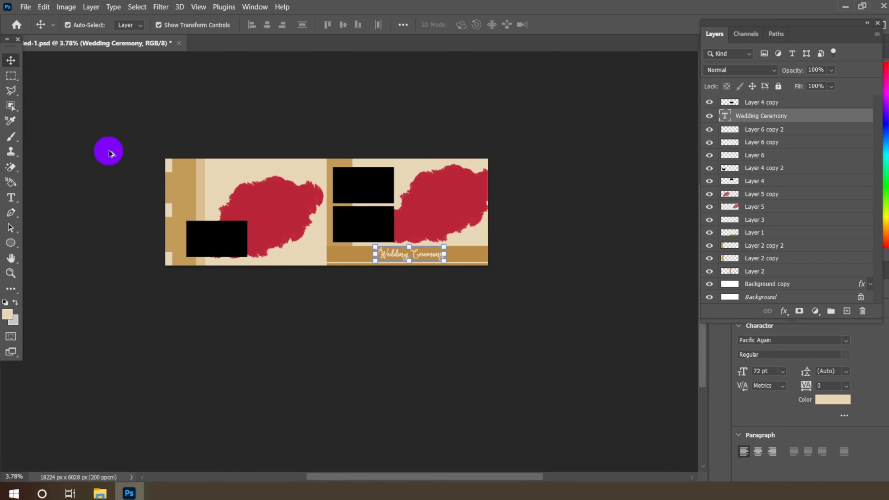
{"action": "scroll", "coordinate": [214, 163], "scroll_direction": "up", "scroll_amount": 7}
{"action": "scroll", "coordinate": [342, 192], "scroll_direction": "down", "scroll_amount": 1}
{"action": "scroll", "coordinate": [184, 137], "scroll_direction": "up", "scroll_amount": 6}
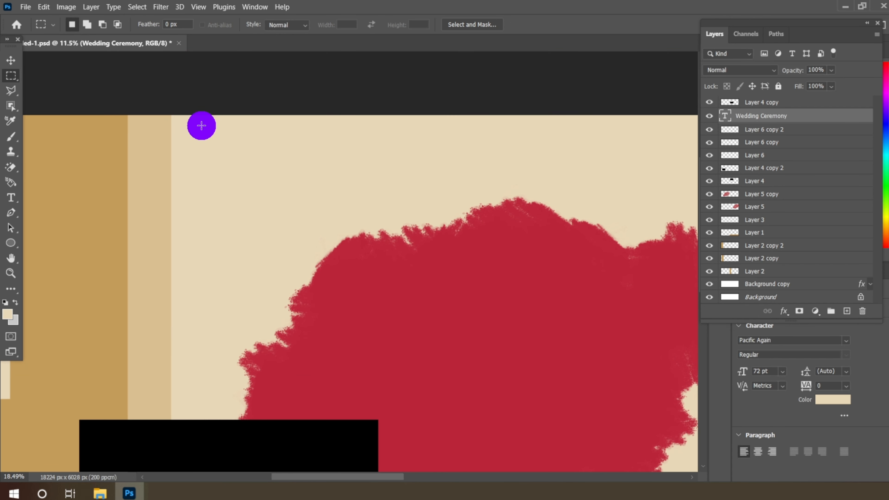
{"action": "left_click", "coordinate": [10, 201]}
{"action": "left_click", "coordinate": [229, 148]}
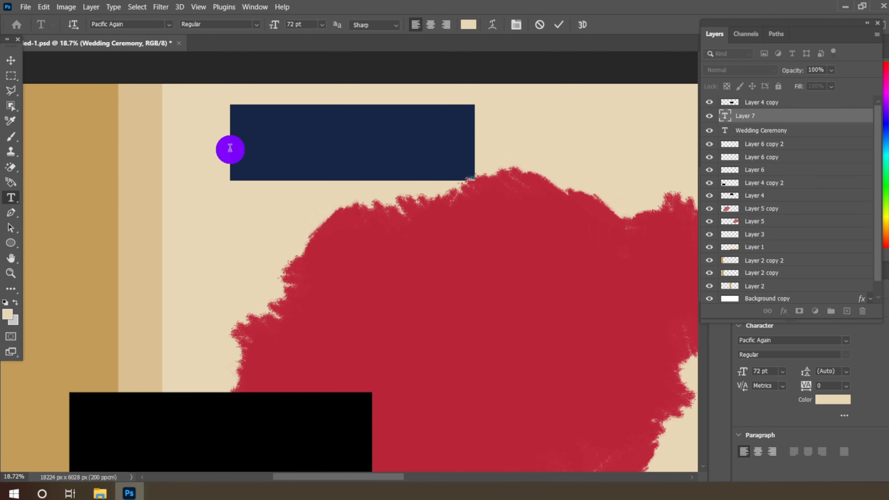
{"action": "left_click", "coordinate": [172, 28]}
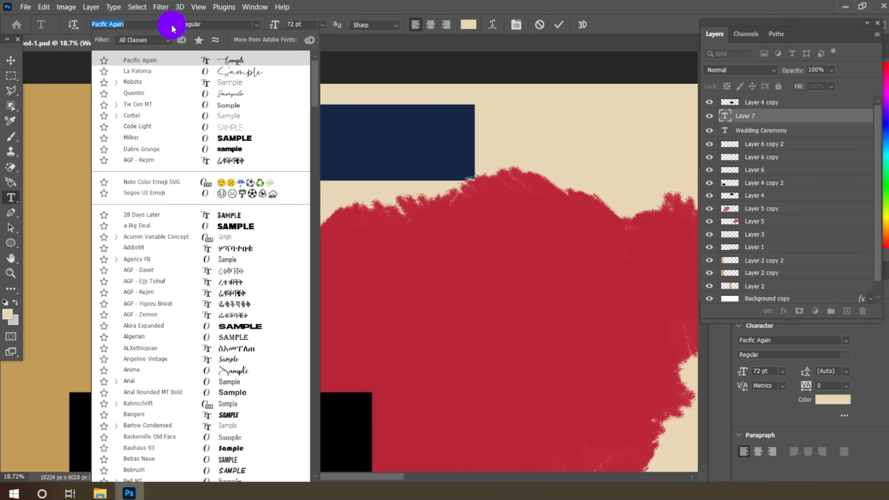
{"action": "type", "text": "sc"}
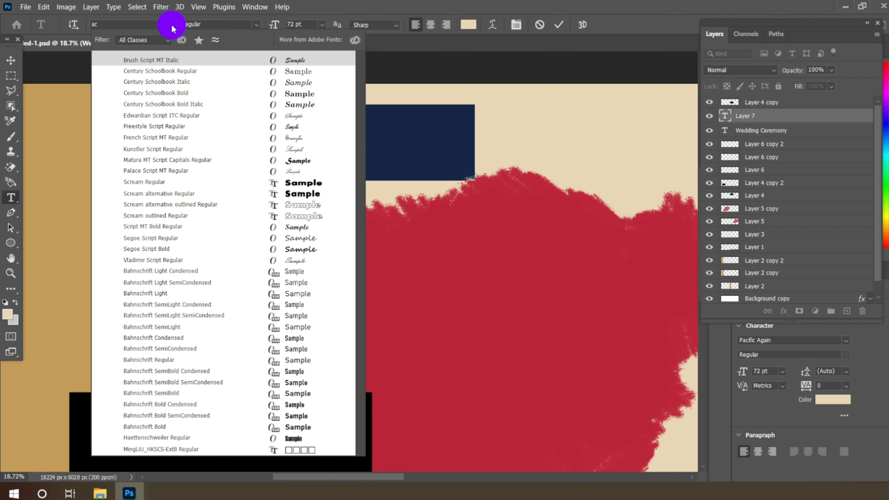
{"action": "type", "text": "ream"}
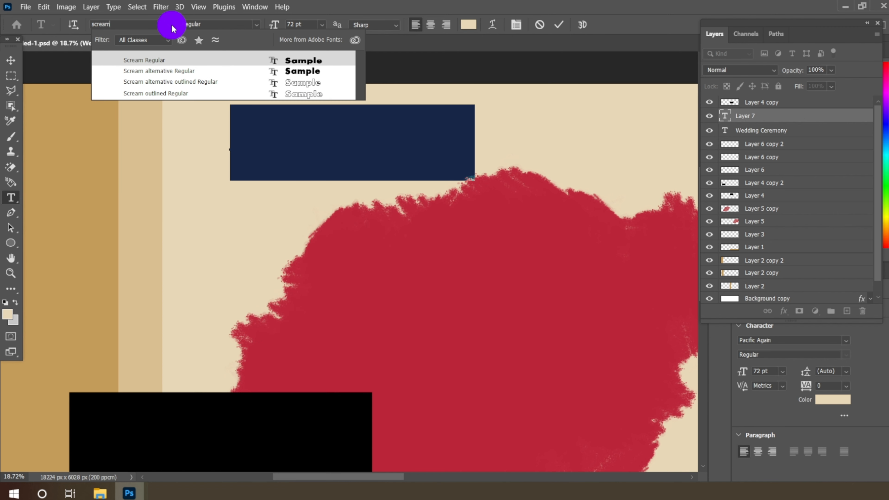
{"action": "left_click", "coordinate": [164, 61]}
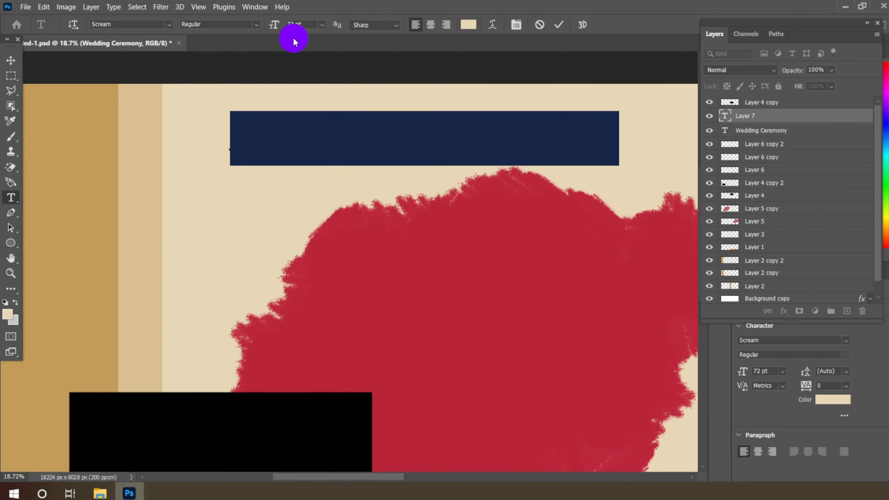
{"action": "left_click", "coordinate": [322, 26]}
{"action": "left_click", "coordinate": [309, 160]}
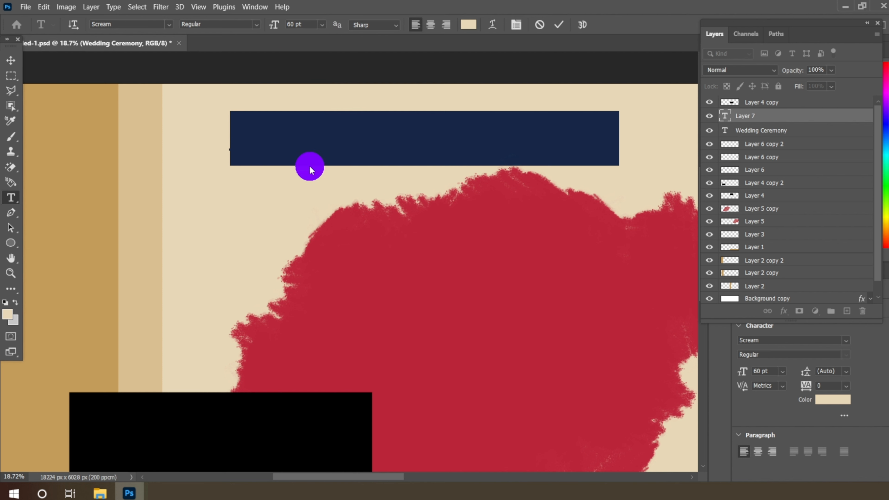
- Set the new text's colour to dark red 74161c
{"action": "left_click", "coordinate": [468, 25]}
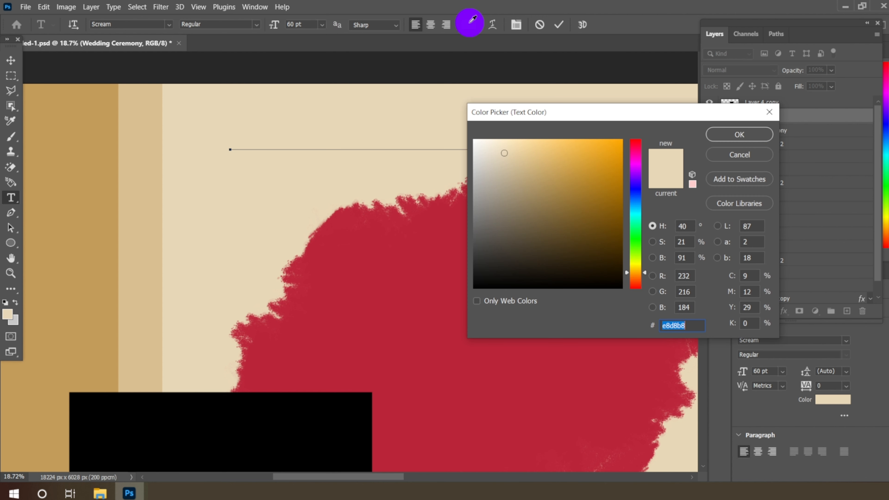
{"action": "type", "text": "7"}
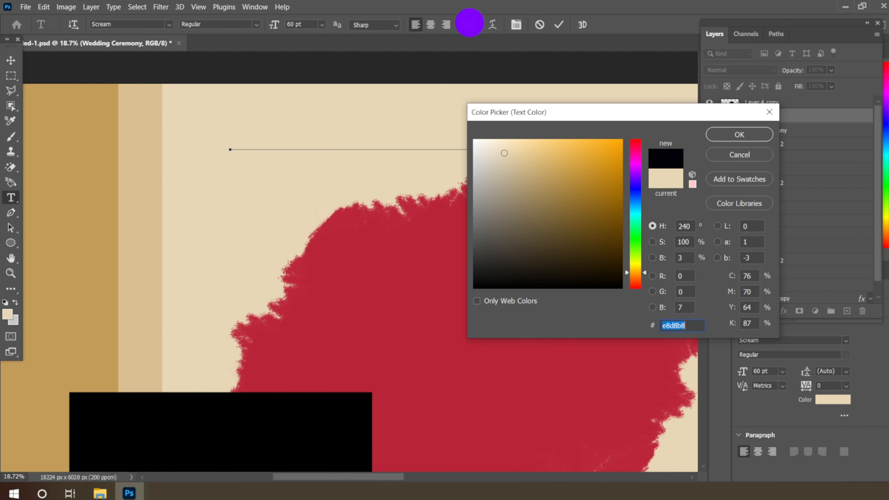
{"action": "type", "text": "4161c"}
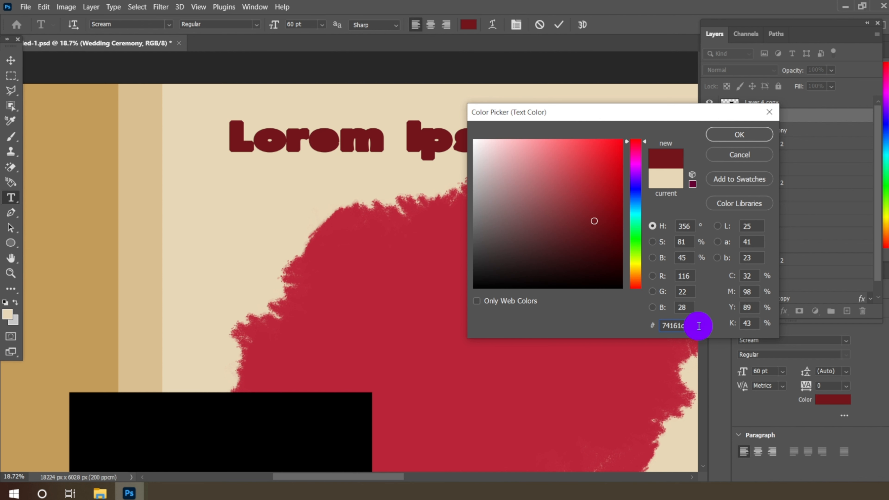
{"action": "left_click_drag", "start_coordinate": [693, 324], "coordinate": [602, 324]}
{"action": "left_click", "coordinate": [735, 140]}
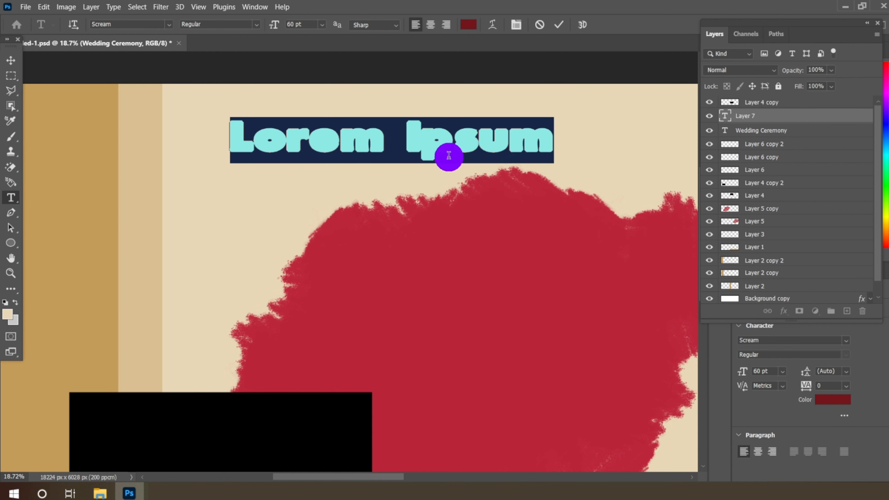
- Replace the placeholder text with "FAMILY" and shift it slightly to the right above the red blot
{"action": "type", "text": "L"}
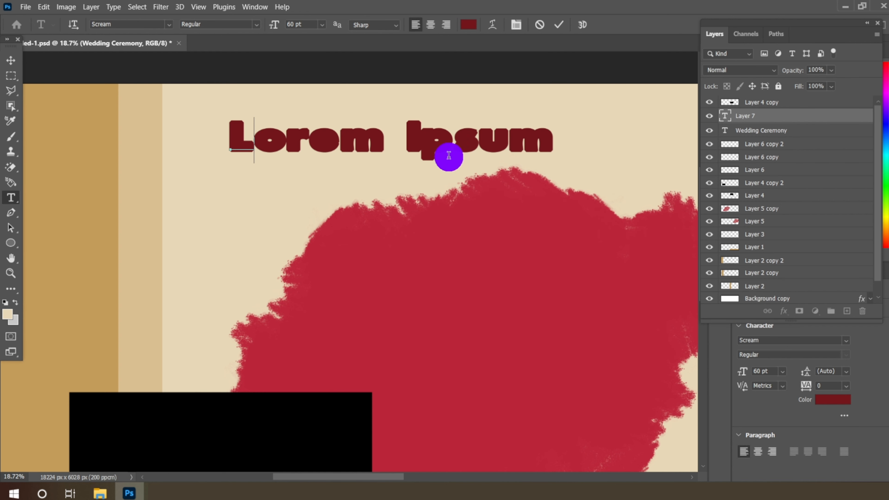
{"action": "type", "text": "AMILY"}
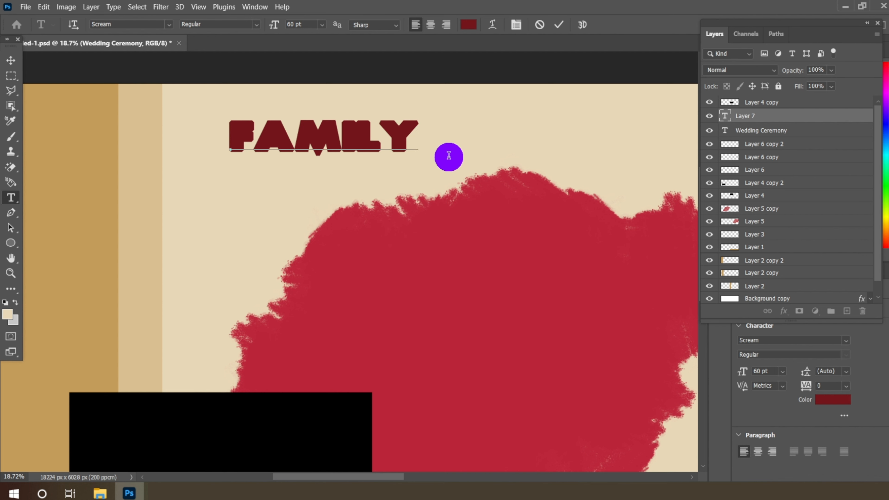
{"action": "left_click", "coordinate": [11, 60]}
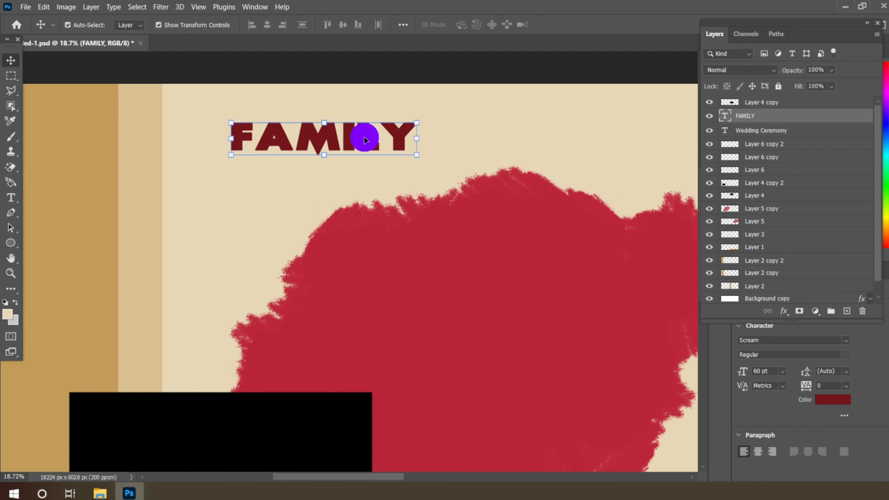
{"action": "left_click_drag", "start_coordinate": [369, 147], "coordinate": [408, 151]}
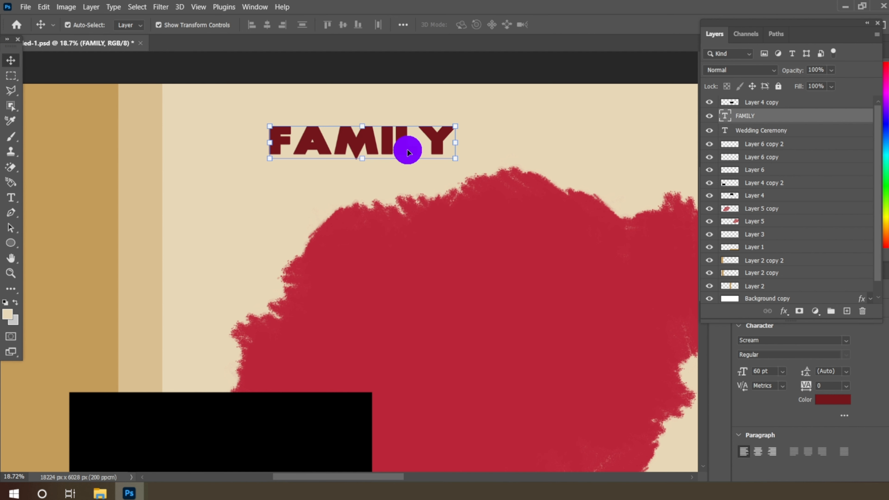
- Set the FAMILY text's size to 72 pt
{"action": "left_click", "coordinate": [11, 197]}
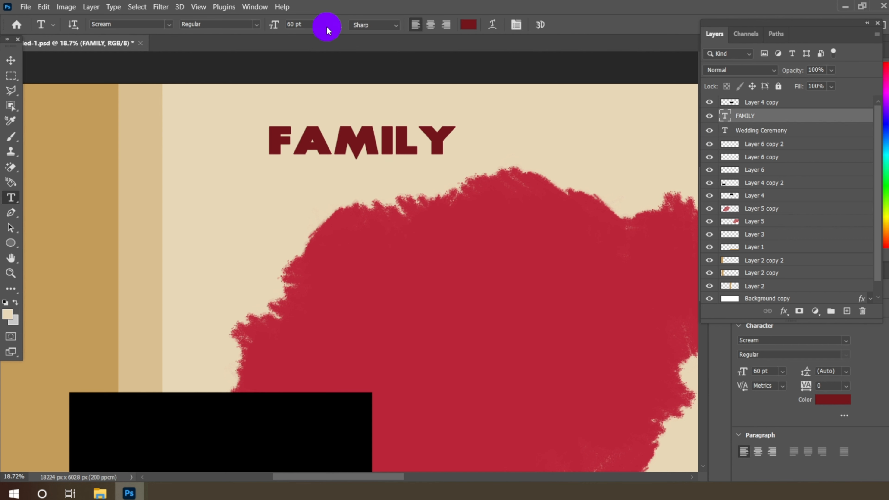
{"action": "left_click", "coordinate": [327, 26]}
{"action": "left_click", "coordinate": [308, 174]}
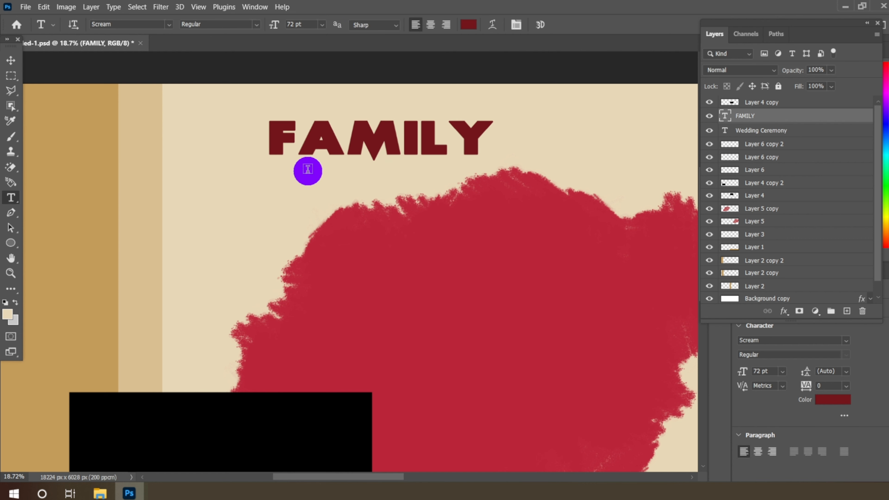
{"action": "scroll", "coordinate": [308, 170], "scroll_direction": "down", "scroll_amount": 6}
{"action": "scroll", "coordinate": [317, 147], "scroll_direction": "up", "scroll_amount": 5}
- Scale the FAMILY text up to about 86.5 pt and move it slightly left above the red blot
{"action": "left_click", "coordinate": [8, 59]}
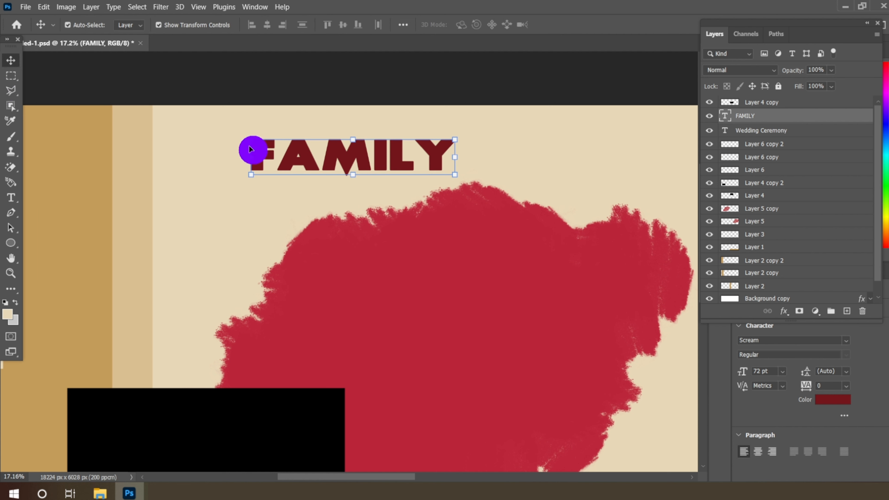
{"action": "left_click", "coordinate": [252, 139]}
{"action": "left_click_drag", "start_coordinate": [252, 139], "coordinate": [213, 120]}
{"action": "left_click_drag", "start_coordinate": [469, 190], "coordinate": [482, 196]}
{"action": "key", "text": "Return"}
{"action": "scroll", "coordinate": [343, 168], "scroll_direction": "up", "scroll_amount": 5}
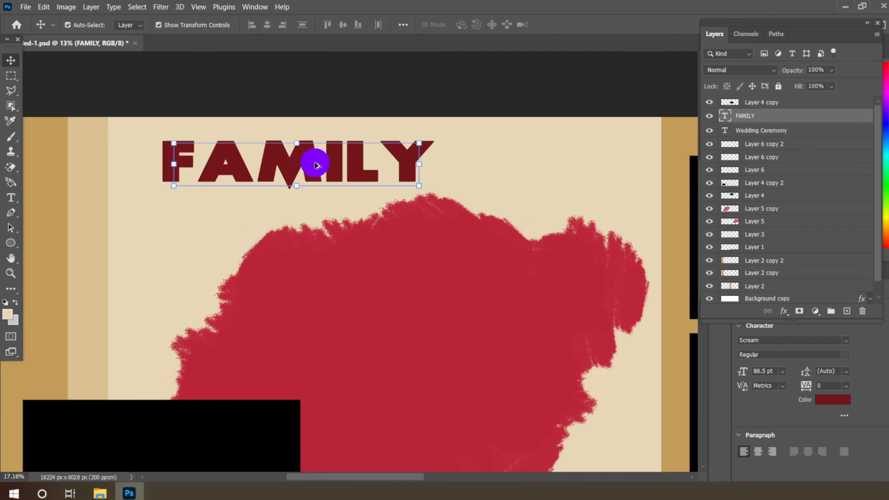
{"action": "left_click_drag", "start_coordinate": [357, 167], "coordinate": [332, 165]}
{"action": "scroll", "coordinate": [453, 149], "scroll_direction": "down", "scroll_amount": 4}
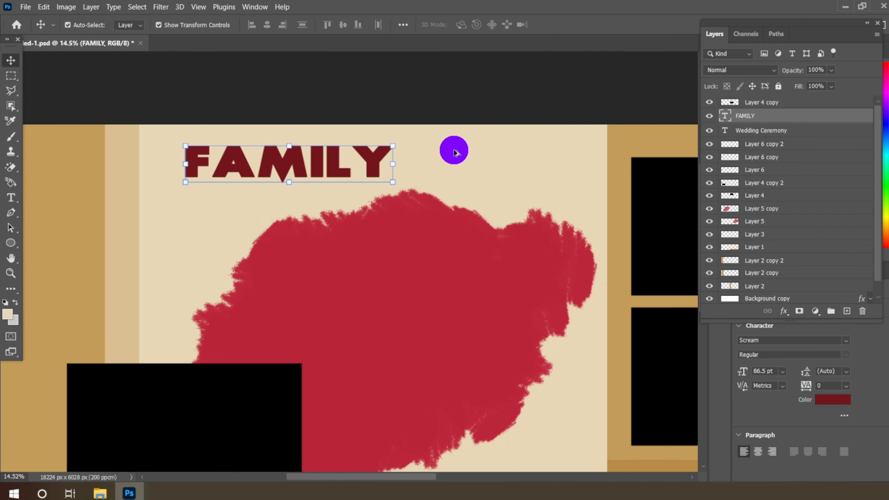
- Add a new layer and marquee-select a thin strip about 147 px high, running right from the stem of the Y in FAMILY
{"action": "scroll", "coordinate": [446, 161], "scroll_direction": "up", "scroll_amount": 4}
{"action": "left_click", "coordinate": [845, 311]}
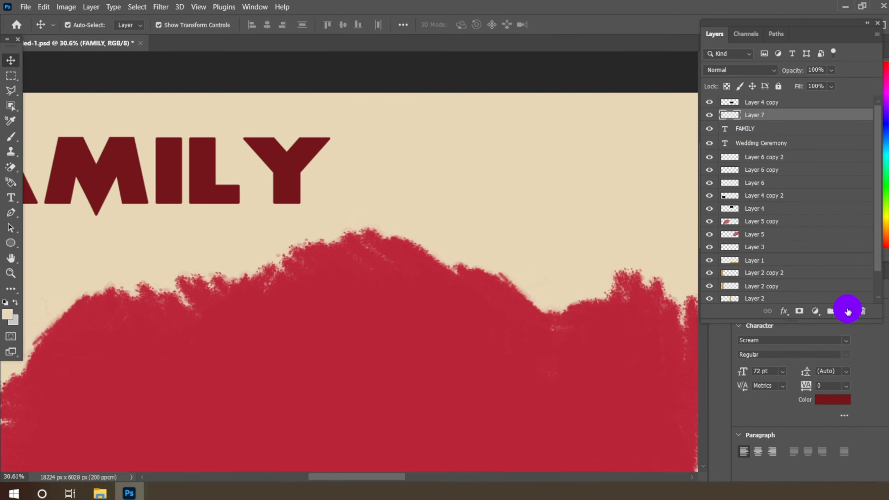
{"action": "scroll", "coordinate": [453, 168], "scroll_direction": "up", "scroll_amount": 2}
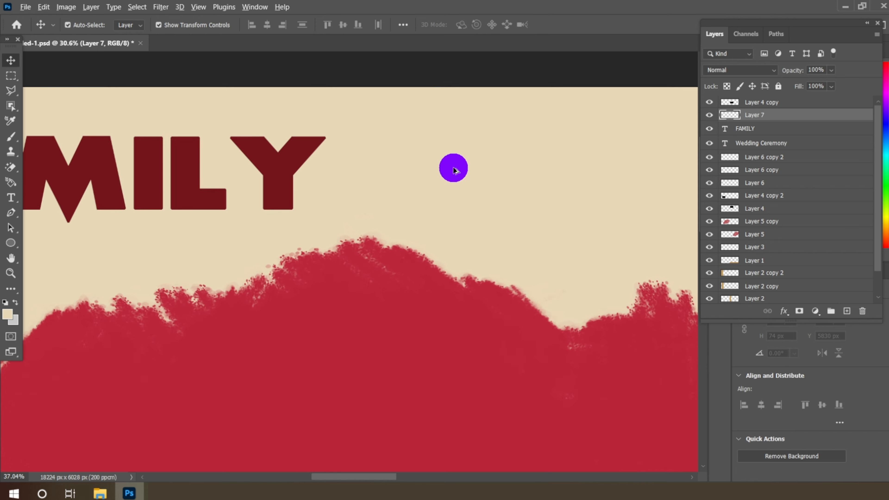
{"action": "left_click", "coordinate": [10, 75]}
{"action": "left_click", "coordinate": [38, 74]}
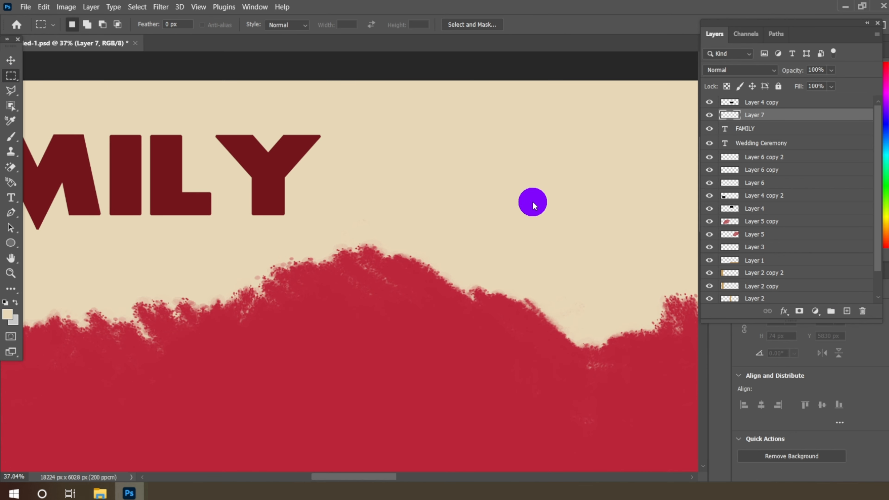
{"action": "left_click_drag", "start_coordinate": [282, 182], "coordinate": [695, 209]}
{"action": "scroll", "coordinate": [335, 223], "scroll_direction": "up", "scroll_amount": 9}
{"action": "left_click_drag", "start_coordinate": [344, 156], "coordinate": [322, 156]}
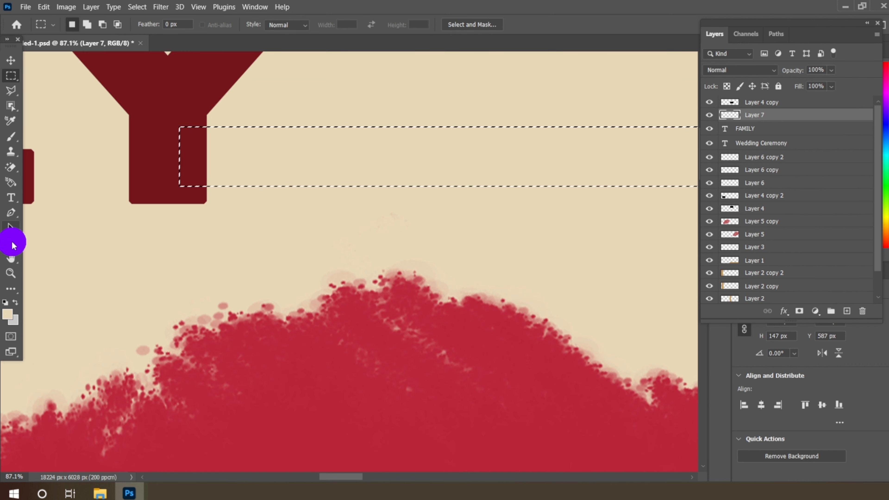
- Fill the selected strip with the dark red 74161c sampled from the FAMILY text, and deselect it
{"action": "left_click", "coordinate": [9, 290]}
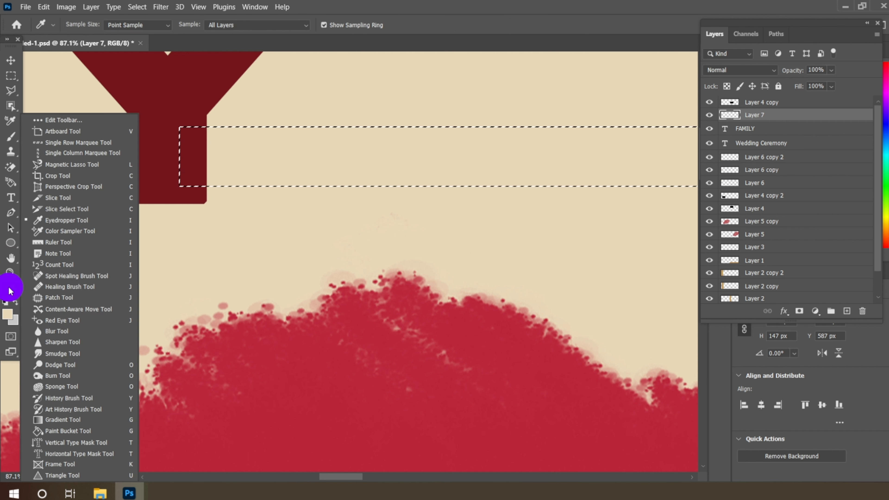
{"action": "left_click", "coordinate": [61, 435]}
{"action": "left_click", "coordinate": [8, 313]}
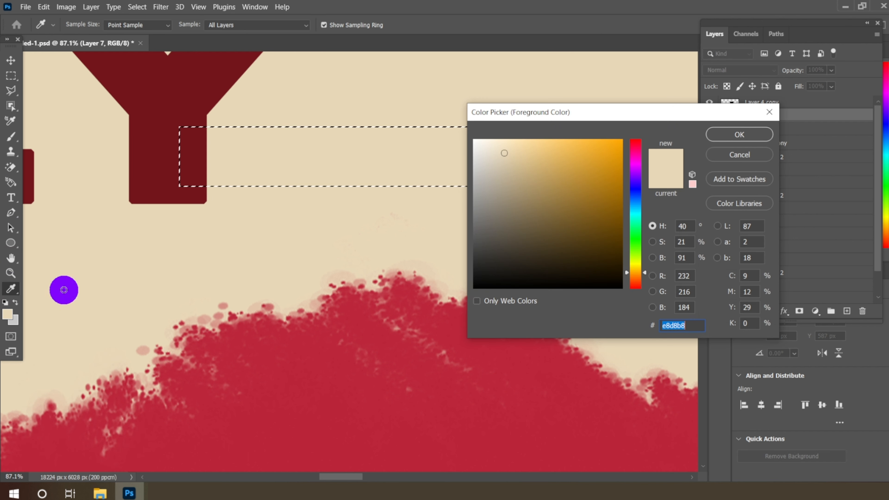
{"action": "left_click", "coordinate": [166, 98]}
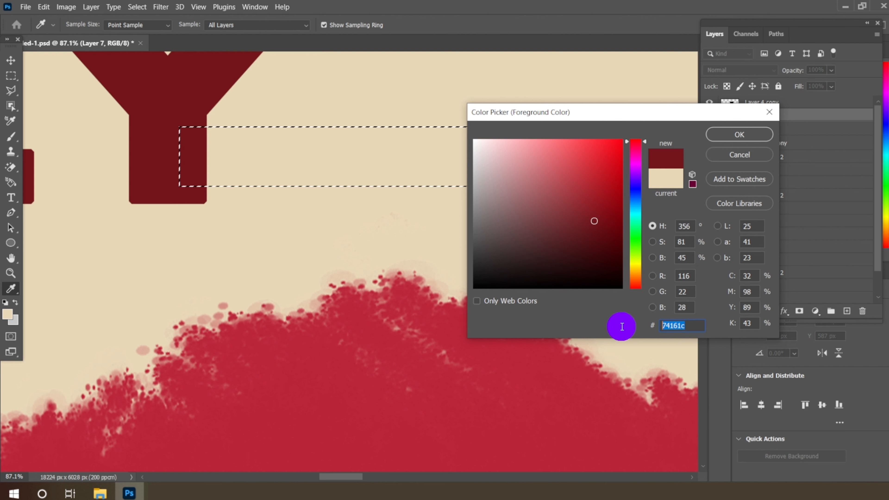
{"action": "left_click", "coordinate": [735, 135]}
{"action": "key", "text": "g"}
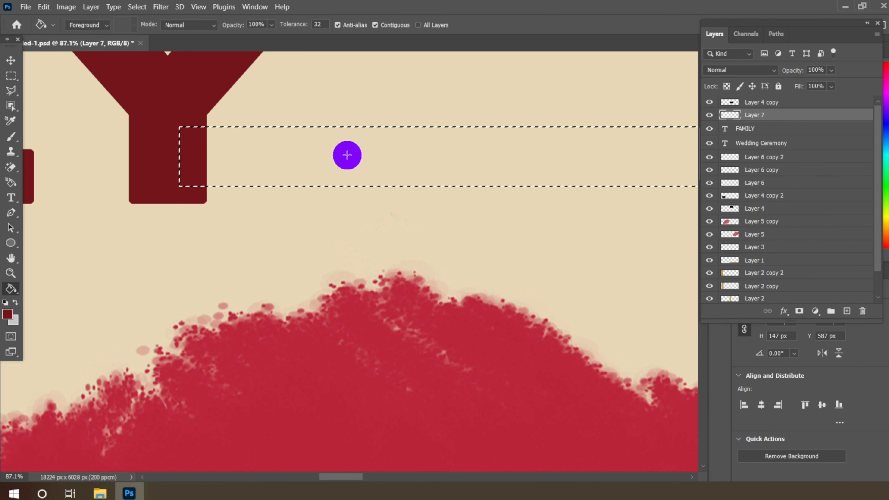
{"action": "left_click", "coordinate": [347, 155]}
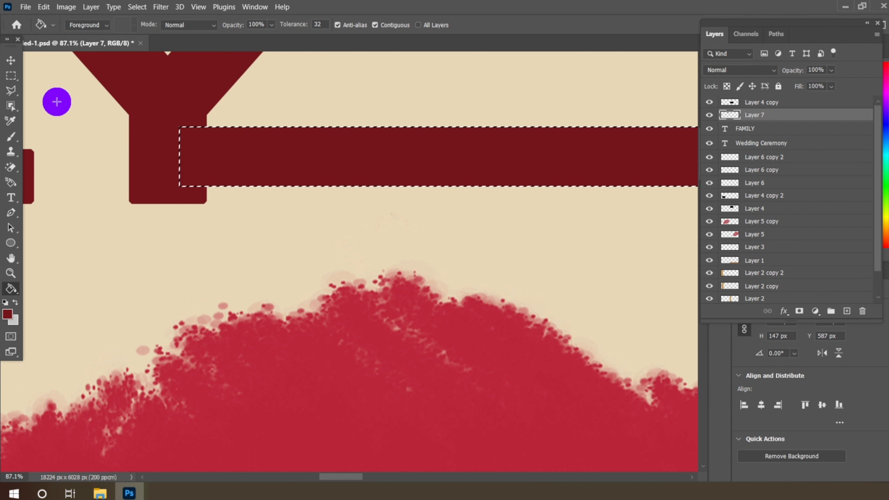
{"action": "left_click", "coordinate": [11, 75]}
{"action": "right_click", "coordinate": [300, 141]}
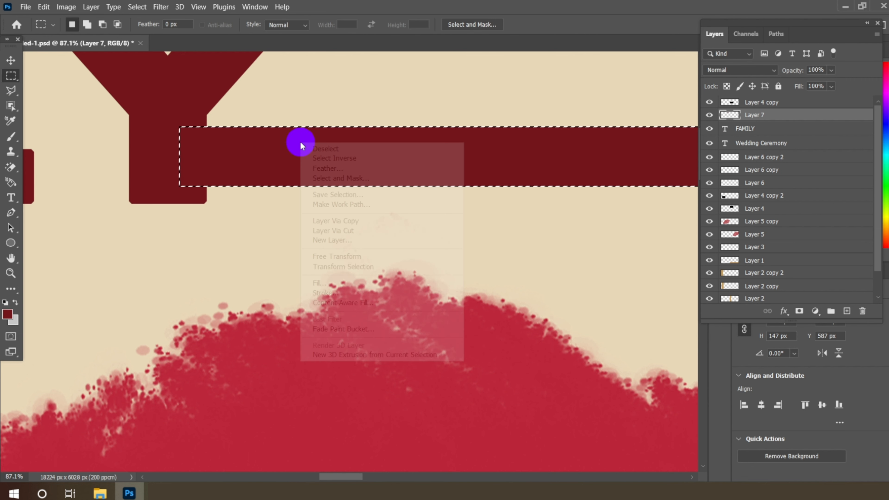
{"action": "left_click", "coordinate": [321, 150]}
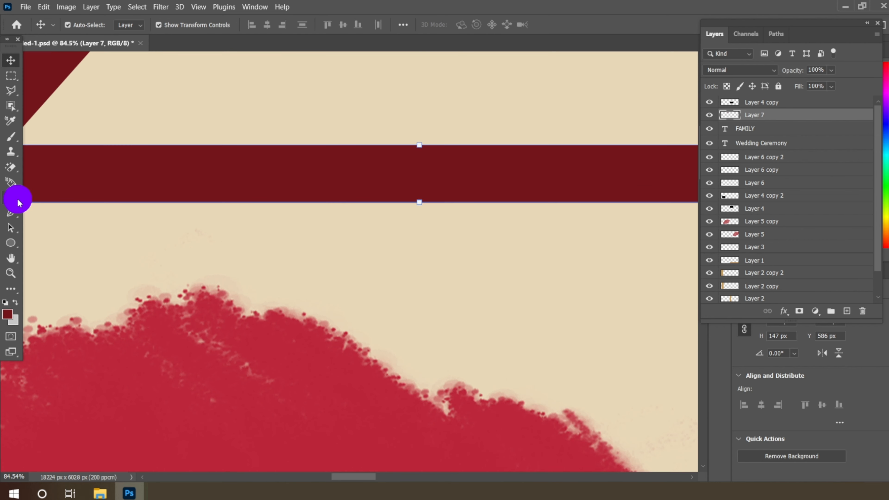
- Add the text "BEST TIME EVER" over the dark red strip beside FAMILY
{"action": "left_click", "coordinate": [18, 202]}
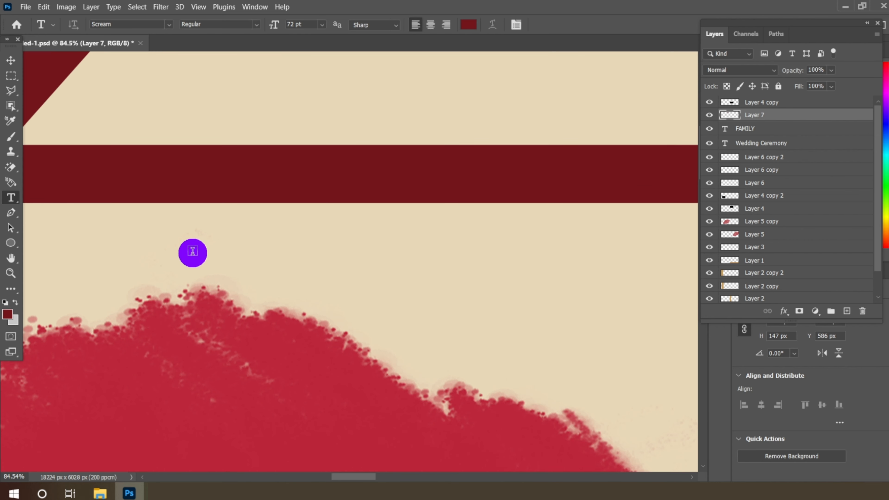
{"action": "left_click", "coordinate": [205, 249]}
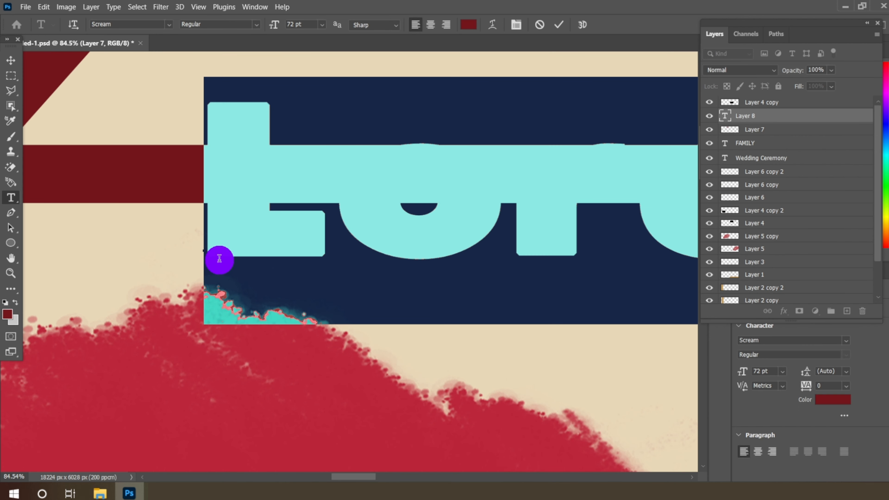
{"action": "type", "text": "BEST"}
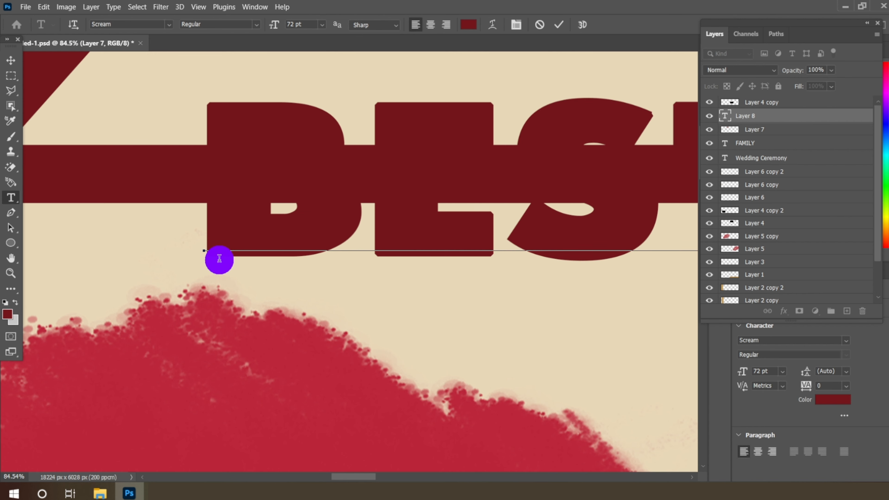
{"action": "left_click", "coordinate": [11, 60]}
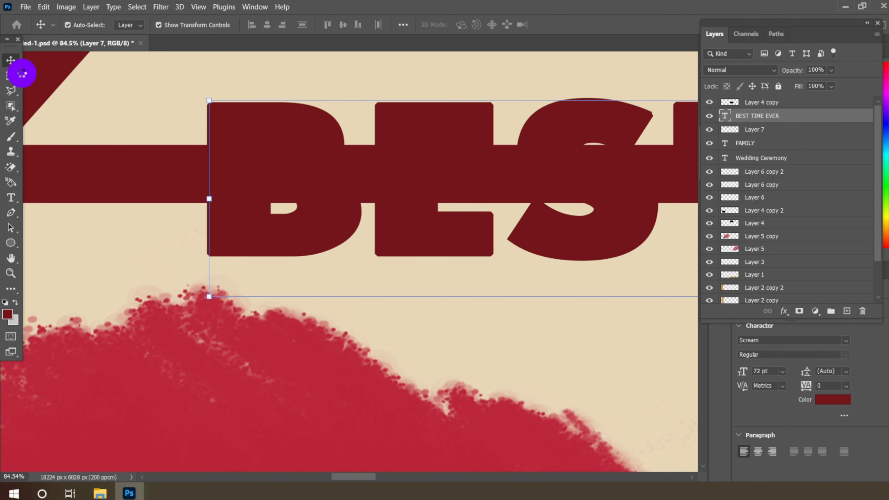
- Set the BEST TIME EVER text's size to 16 pt
{"action": "scroll", "coordinate": [268, 212], "scroll_direction": "down", "scroll_amount": 5}
{"action": "scroll", "coordinate": [268, 213], "scroll_direction": "down", "scroll_amount": 2}
{"action": "scroll", "coordinate": [333, 210], "scroll_direction": "up", "scroll_amount": 1}
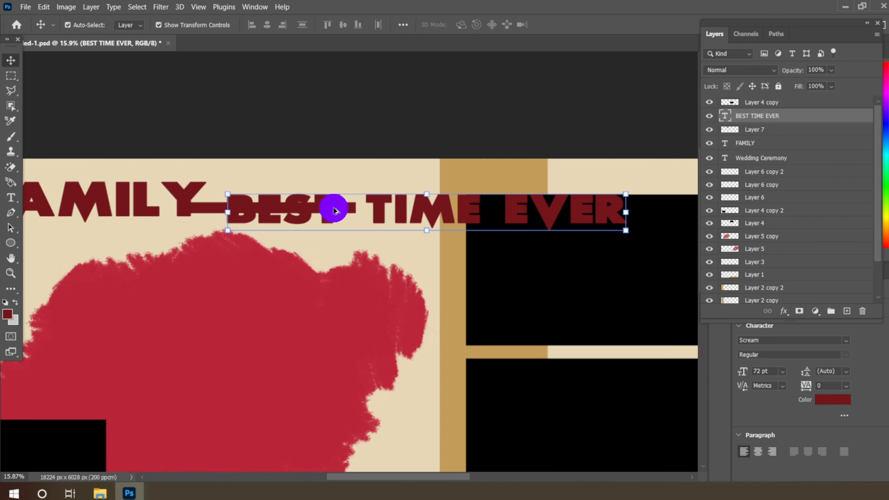
{"action": "left_click", "coordinate": [11, 199]}
{"action": "left_click", "coordinate": [321, 27]}
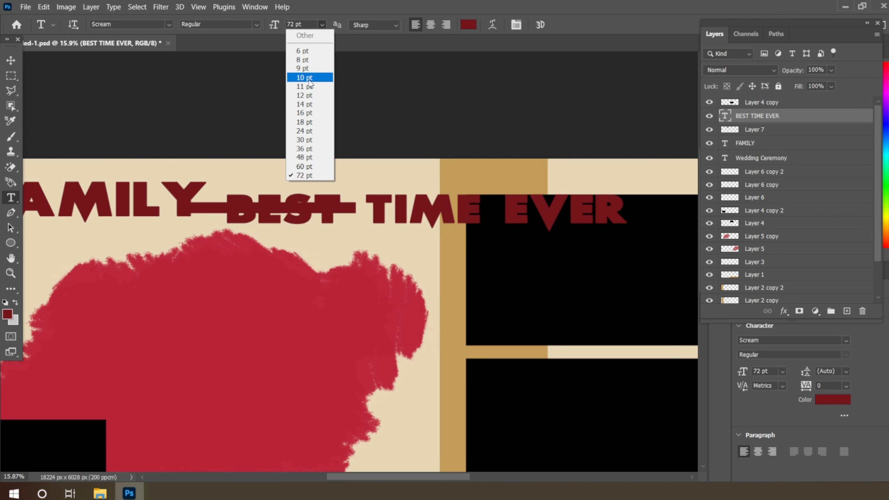
{"action": "left_click", "coordinate": [305, 112]}
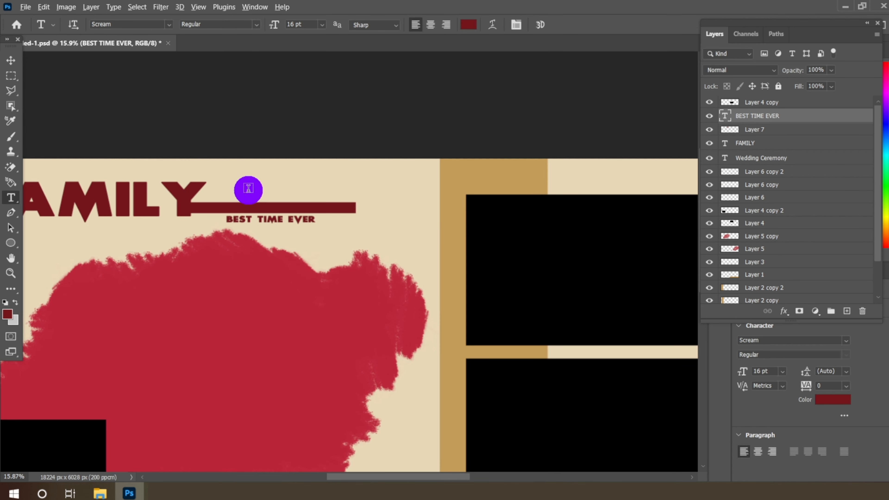
- Move the BEST TIME EVER text onto the dark red strip, centred vertically and slightly left of the strip's middle
{"action": "scroll", "coordinate": [242, 210], "scroll_direction": "up", "scroll_amount": 5}
{"action": "left_click", "coordinate": [10, 62]}
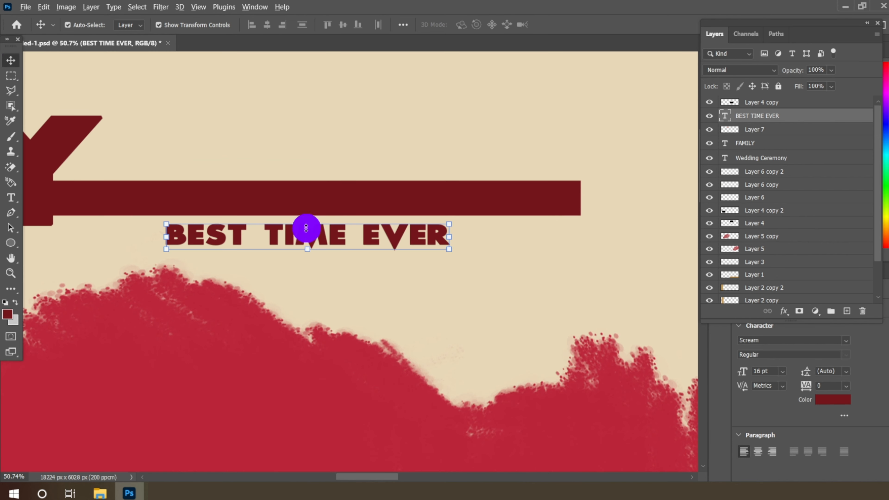
{"action": "scroll", "coordinate": [307, 228], "scroll_direction": "up", "scroll_amount": 3}
{"action": "left_click_drag", "start_coordinate": [361, 245], "coordinate": [341, 188]}
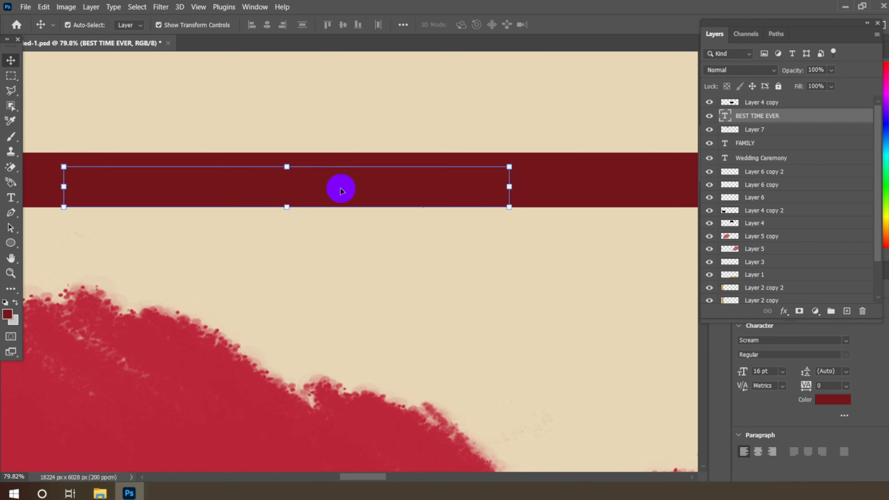
{"action": "scroll", "coordinate": [405, 207], "scroll_direction": "down", "scroll_amount": 5}
{"action": "scroll", "coordinate": [334, 201], "scroll_direction": "up", "scroll_amount": 2}
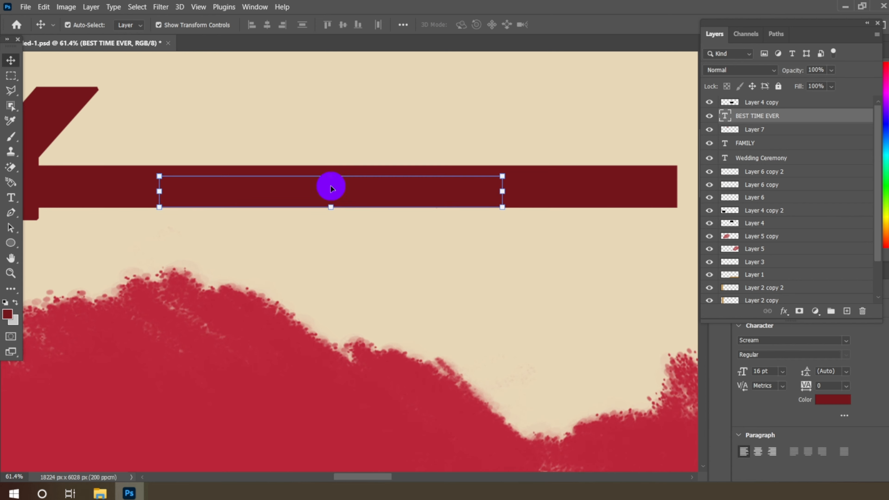
{"action": "left_click", "coordinate": [329, 176]}
{"action": "left_click_drag", "start_coordinate": [349, 185], "coordinate": [323, 181]}
{"action": "key", "text": "Return"}
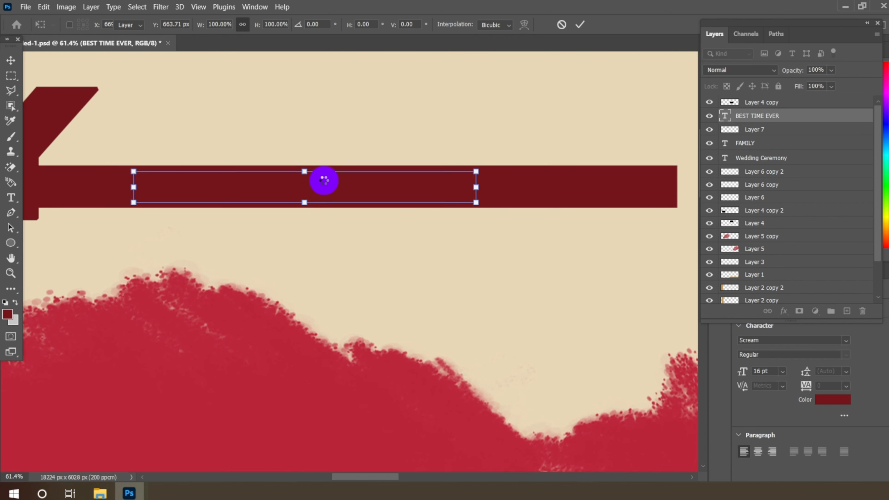
- Recolor the BEST TIME EVER text with the beige e8d8b8 sampled from the page background
{"action": "scroll", "coordinate": [323, 180], "scroll_direction": "down", "scroll_amount": 1}
{"action": "left_click", "coordinate": [8, 201]}
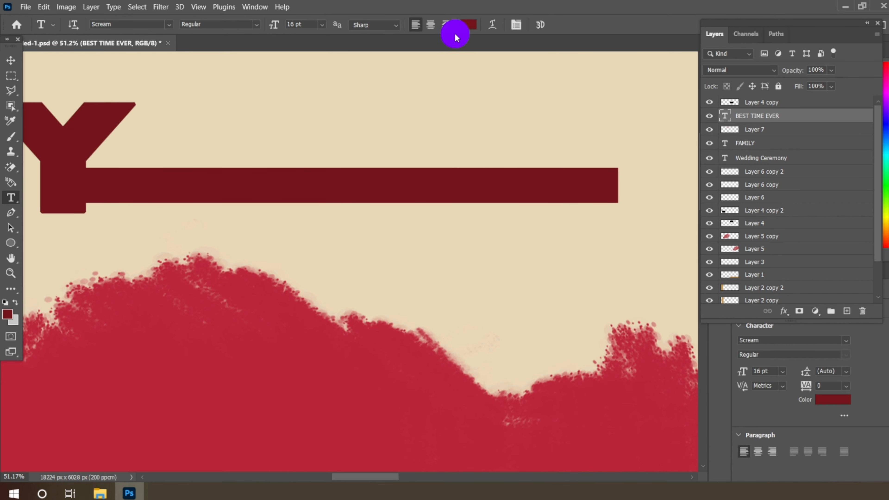
{"action": "left_click", "coordinate": [472, 27]}
{"action": "left_click", "coordinate": [378, 104]}
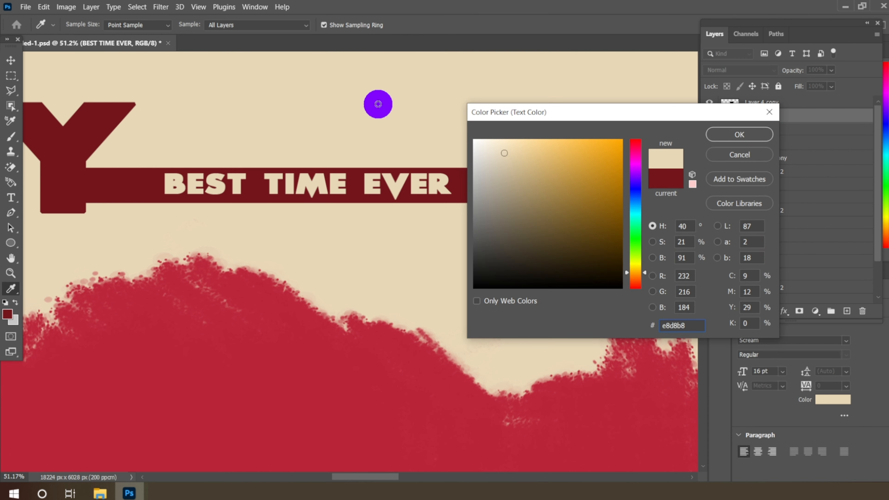
{"action": "left_click", "coordinate": [769, 137]}
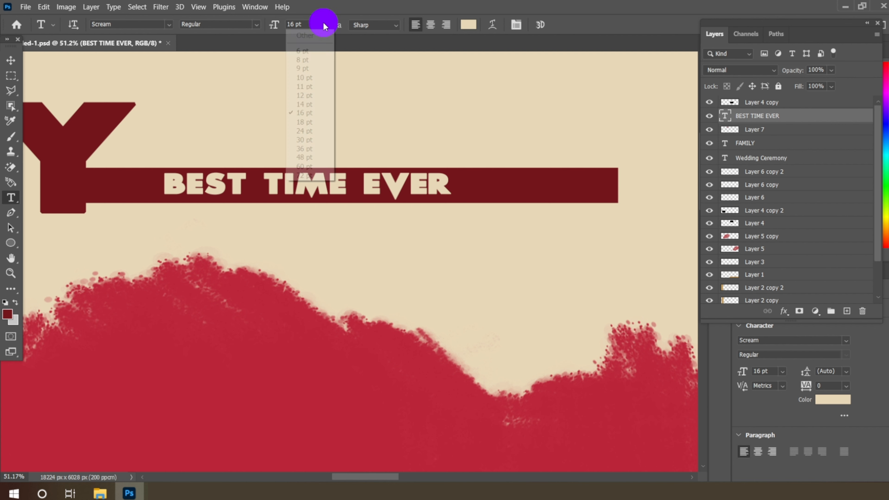
- Reduce the BEST TIME EVER text's size to 14 pt
{"action": "left_click", "coordinate": [307, 104]}
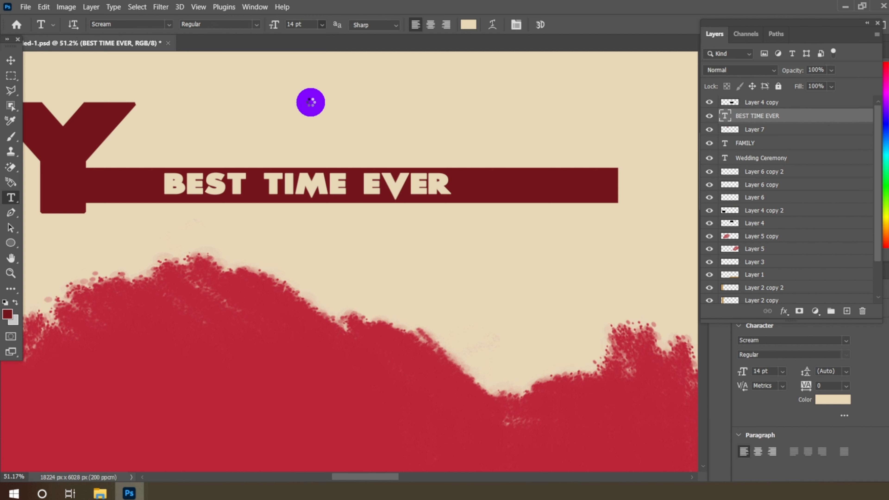
{"action": "left_click", "coordinate": [11, 64]}
{"action": "key", "text": "m"}
- Switch to File Explorer and open the Elmika (3) image from the Wedding Tiff folder in Photoshop
{"action": "scroll", "coordinate": [304, 189], "scroll_direction": "down", "scroll_amount": 10}
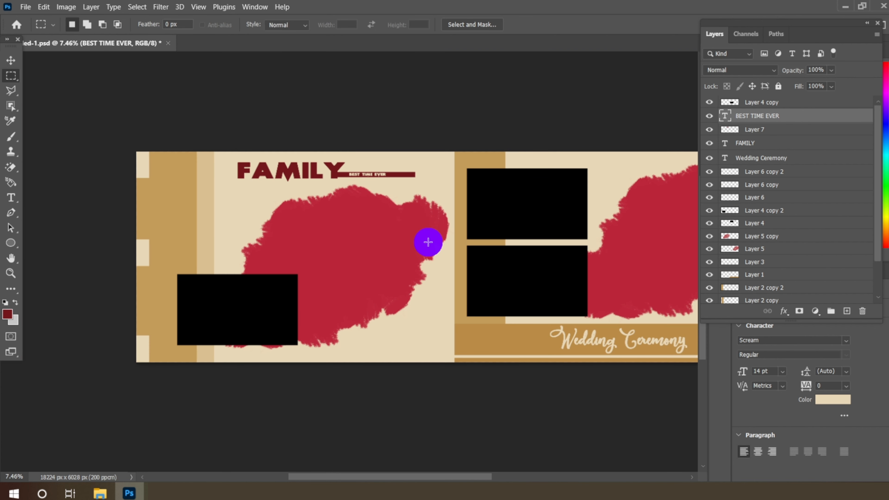
{"action": "scroll", "coordinate": [163, 168], "scroll_direction": "up", "scroll_amount": 1}
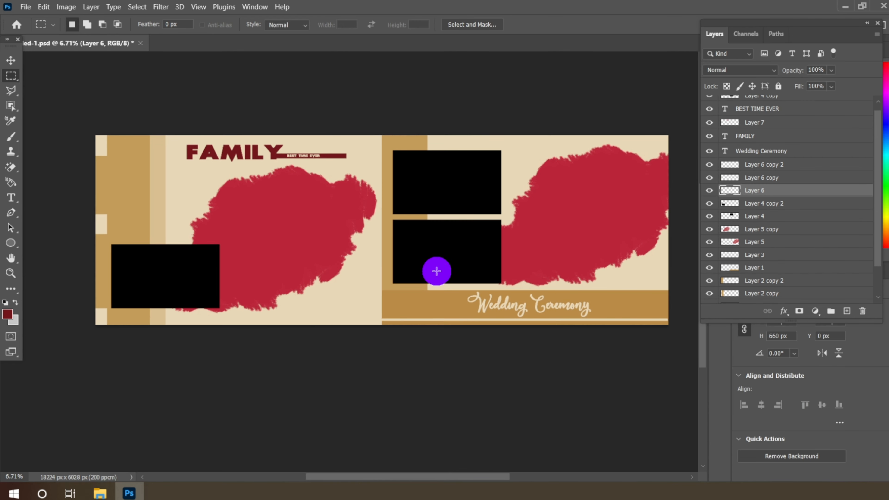
{"action": "scroll", "coordinate": [429, 270], "scroll_direction": "up", "scroll_amount": 2}
{"action": "scroll", "coordinate": [325, 362], "scroll_direction": "up", "scroll_amount": 2}
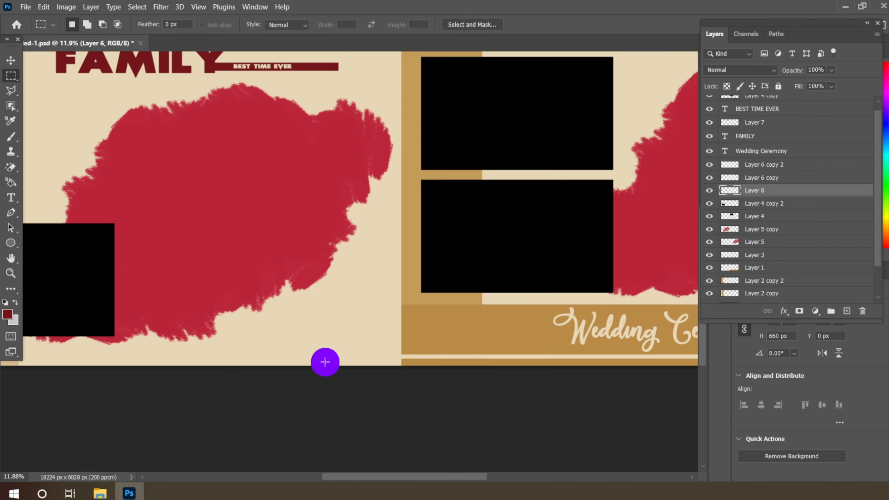
{"action": "left_click", "coordinate": [100, 494]}
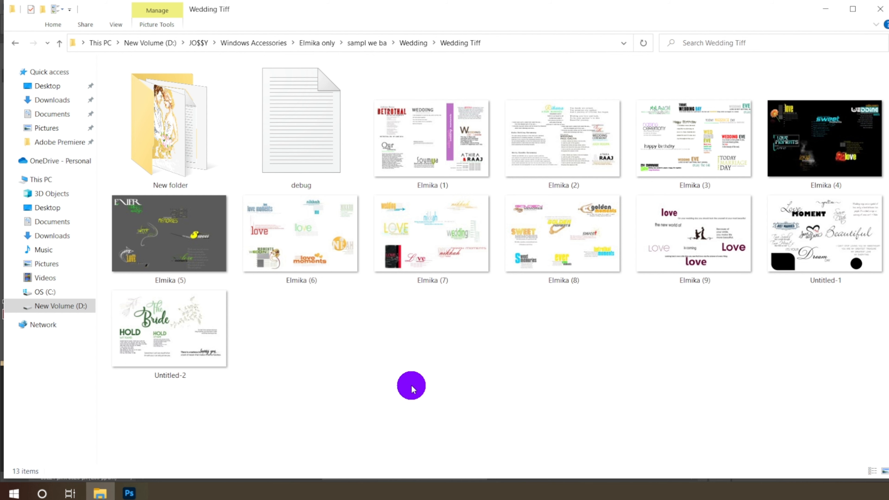
{"action": "left_click_drag", "start_coordinate": [817, 402], "coordinate": [104, 59]}
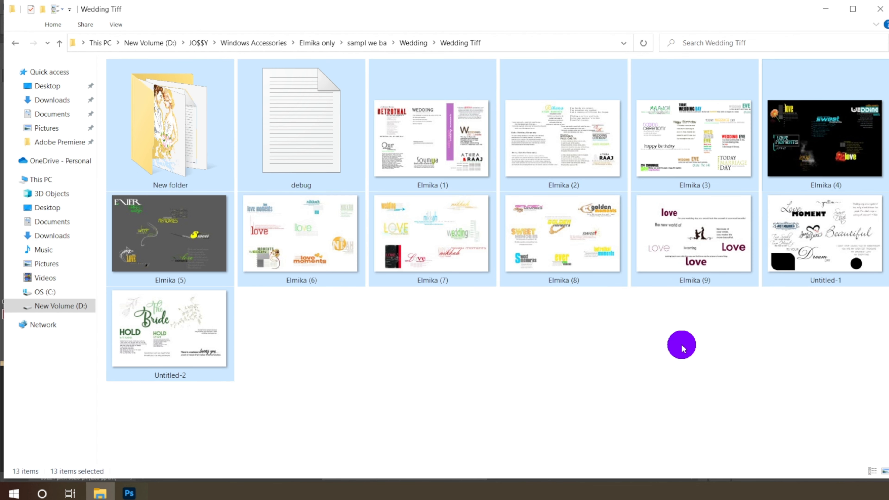
{"action": "left_click", "coordinate": [681, 345]}
{"action": "left_click_drag", "start_coordinate": [681, 153], "coordinate": [357, 41]}
- Bring the linked WEDDING EVE text group from Elmika (3).tif into the album below the first panel's red blot, and close Elmika (3).tif
{"action": "scroll", "coordinate": [331, 371], "scroll_direction": "up", "scroll_amount": 2}
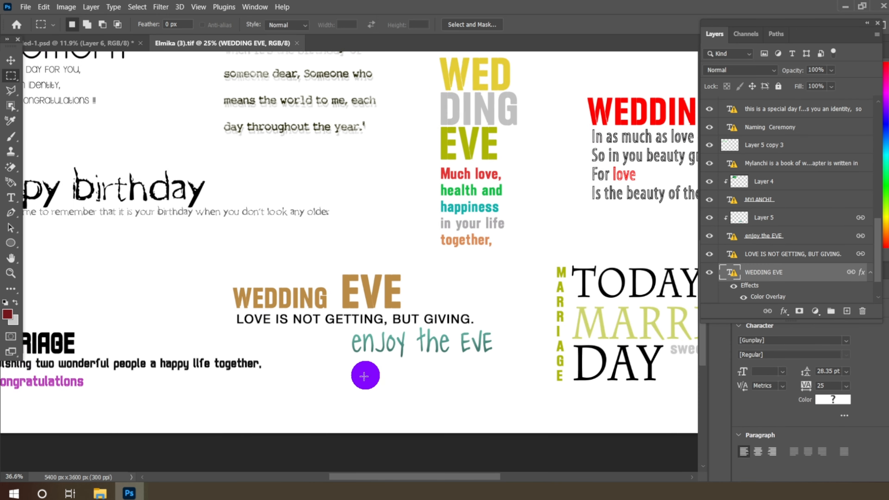
{"action": "scroll", "coordinate": [374, 364], "scroll_direction": "up", "scroll_amount": 2}
{"action": "left_click", "coordinate": [11, 60]}
{"action": "left_click_drag", "start_coordinate": [369, 270], "coordinate": [360, 369]}
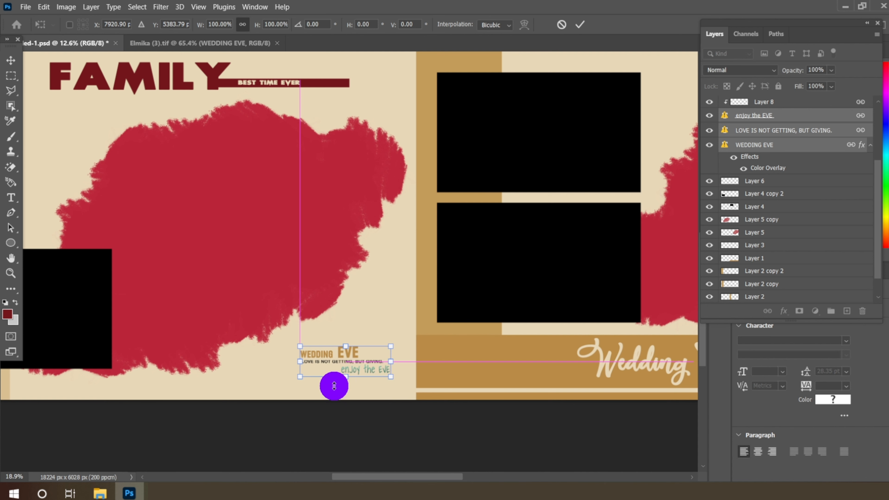
{"action": "scroll", "coordinate": [335, 386], "scroll_direction": "up", "scroll_amount": 2}
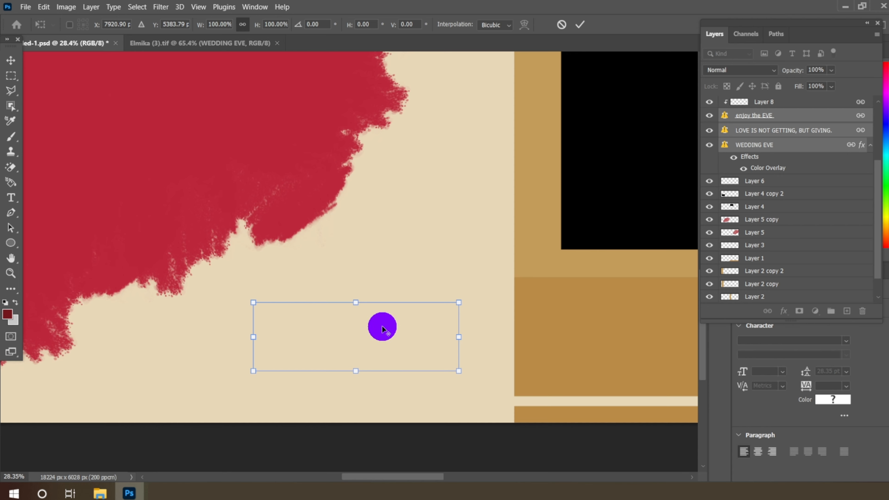
{"action": "scroll", "coordinate": [382, 328], "scroll_direction": "down", "scroll_amount": 1}
{"action": "key", "text": "Return"}
{"action": "left_click", "coordinate": [207, 47]}
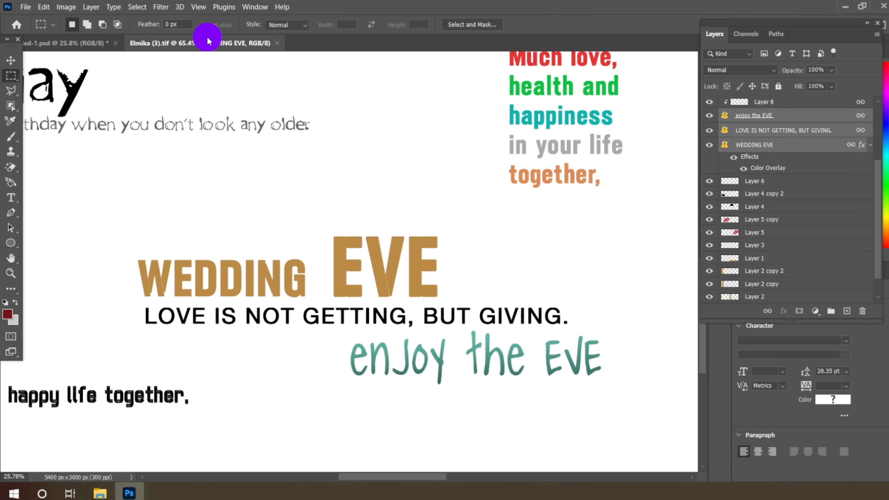
{"action": "left_click", "coordinate": [276, 43]}
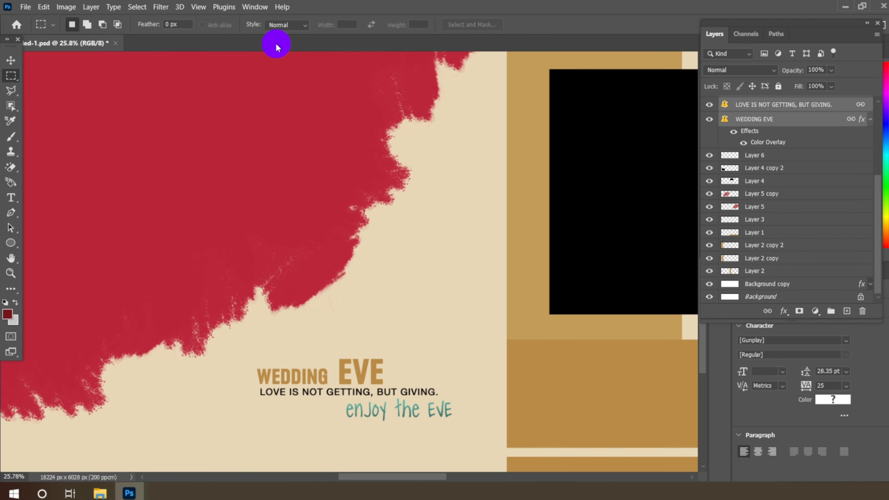
- Add a new empty layer at the top of the layer stack, above Layer 4 copy
{"action": "scroll", "coordinate": [333, 255], "scroll_direction": "down", "scroll_amount": 1}
{"action": "scroll", "coordinate": [816, 199], "scroll_direction": "up", "scroll_amount": 5}
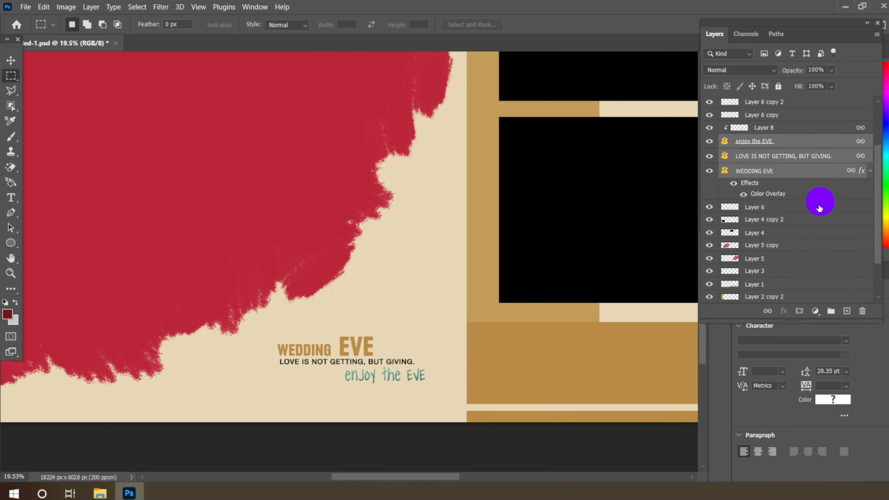
{"action": "left_click", "coordinate": [803, 103]}
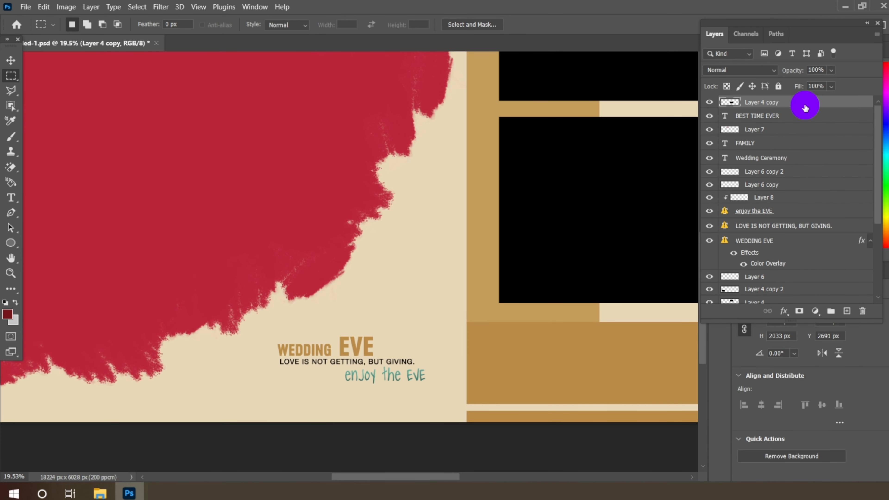
{"action": "left_click", "coordinate": [849, 311]}
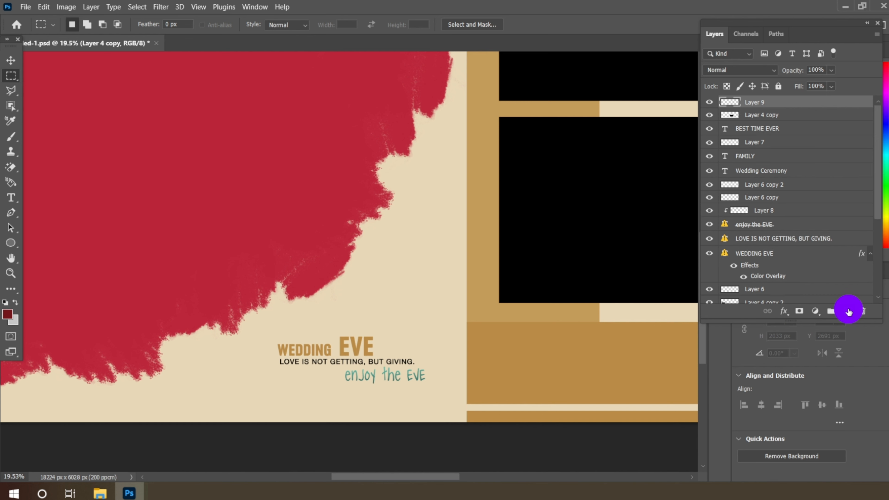
- Stamp a single dark red (#74161c) flower above the WEDDING EVE text with the flower brush at 400 px
{"action": "scroll", "coordinate": [417, 330], "scroll_direction": "up", "scroll_amount": 3}
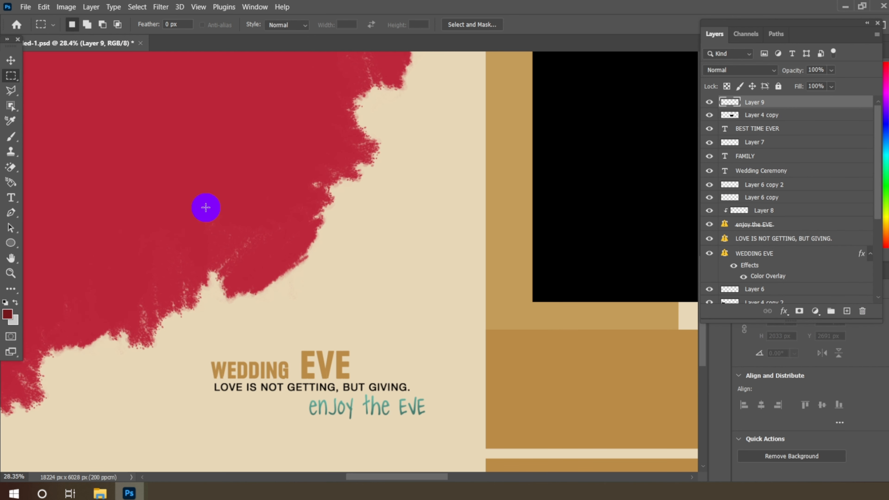
{"action": "left_click", "coordinate": [12, 140]}
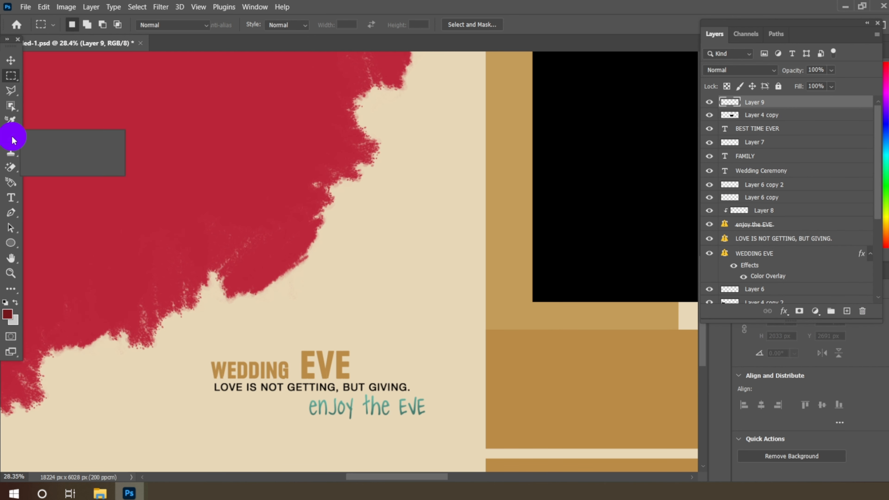
{"action": "left_click", "coordinate": [41, 137]}
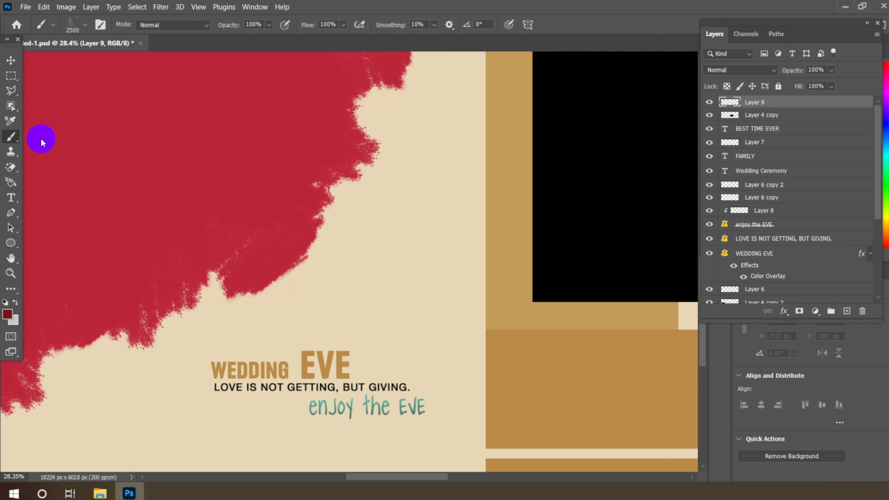
{"action": "left_click", "coordinate": [86, 26]}
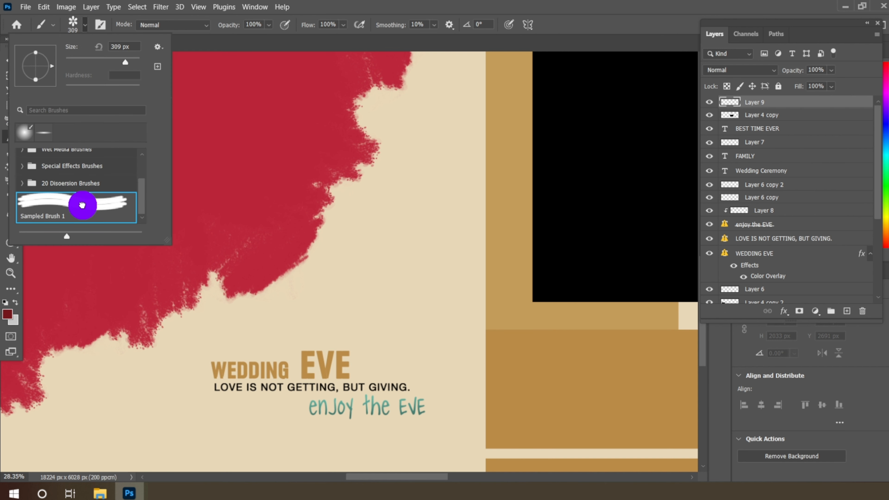
{"action": "left_click", "coordinate": [89, 29]}
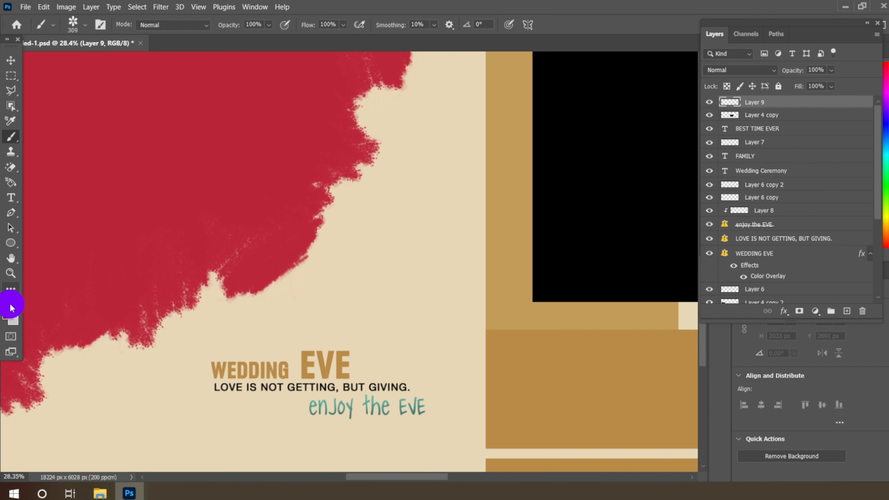
{"action": "left_click", "coordinate": [11, 315]}
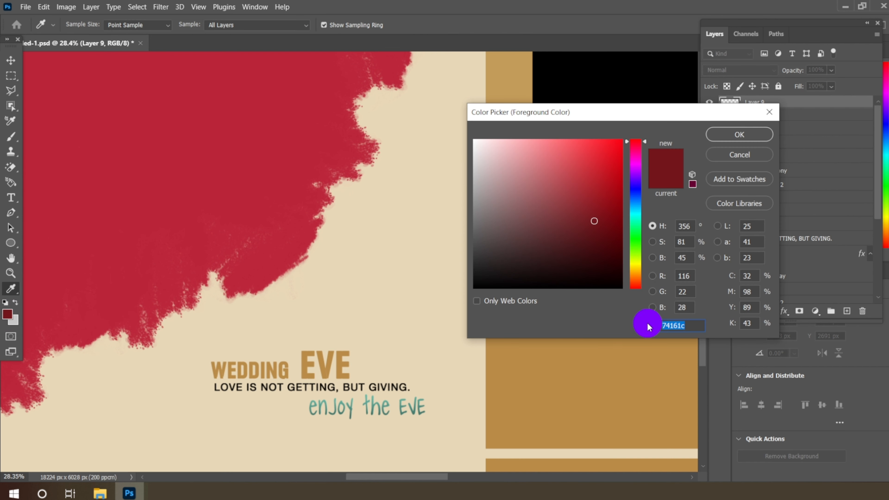
{"action": "left_click", "coordinate": [734, 136]}
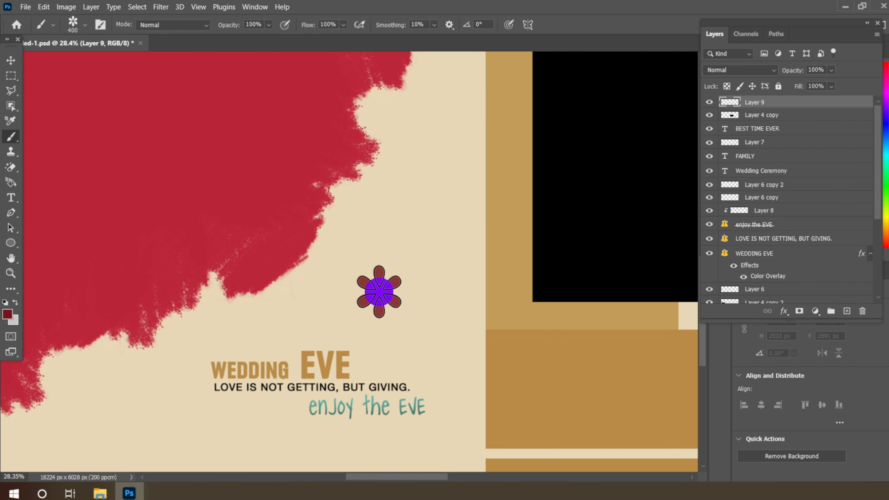
{"action": "left_click", "coordinate": [13, 63]}
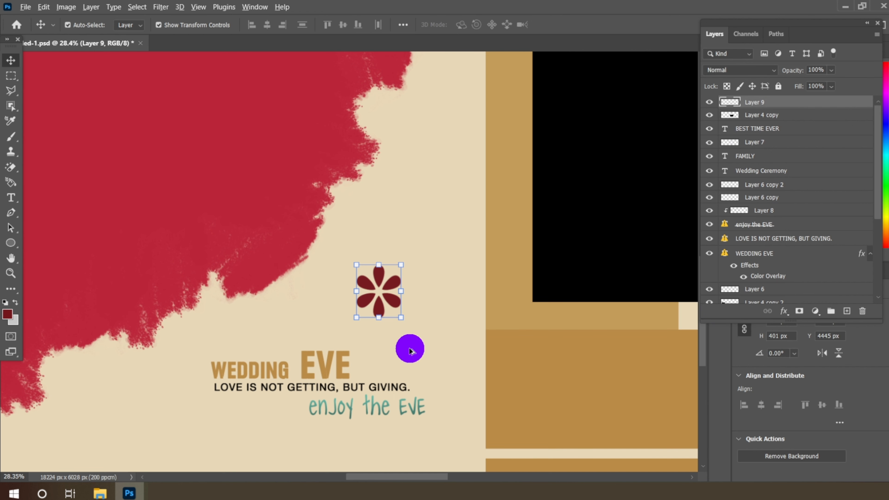
- Duplicate the flower layer and place the copy diagonally above and to the right of the original flower
{"action": "scroll", "coordinate": [385, 280], "scroll_direction": "up", "scroll_amount": 5}
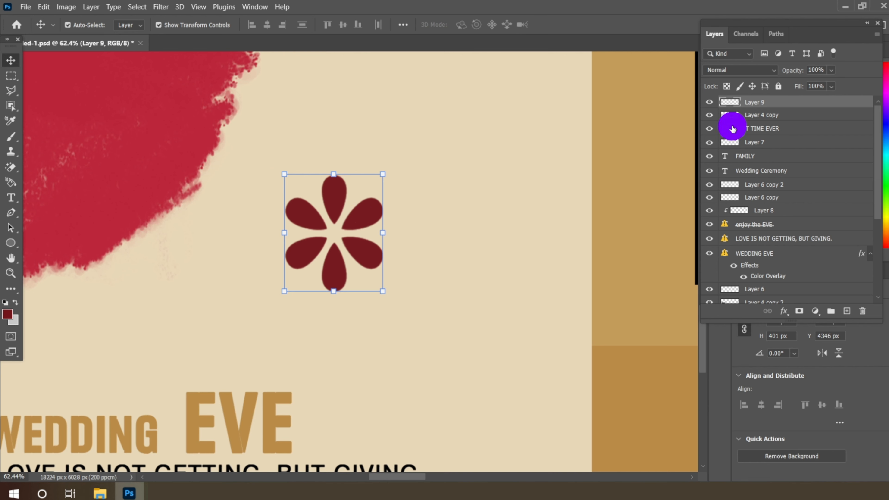
{"action": "right_click", "coordinate": [765, 102]}
{"action": "left_click", "coordinate": [647, 53]}
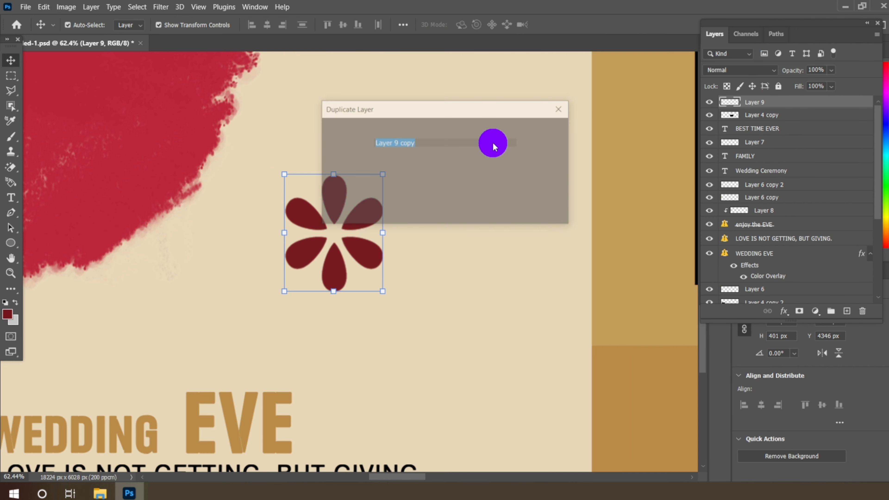
{"action": "left_click", "coordinate": [542, 130]}
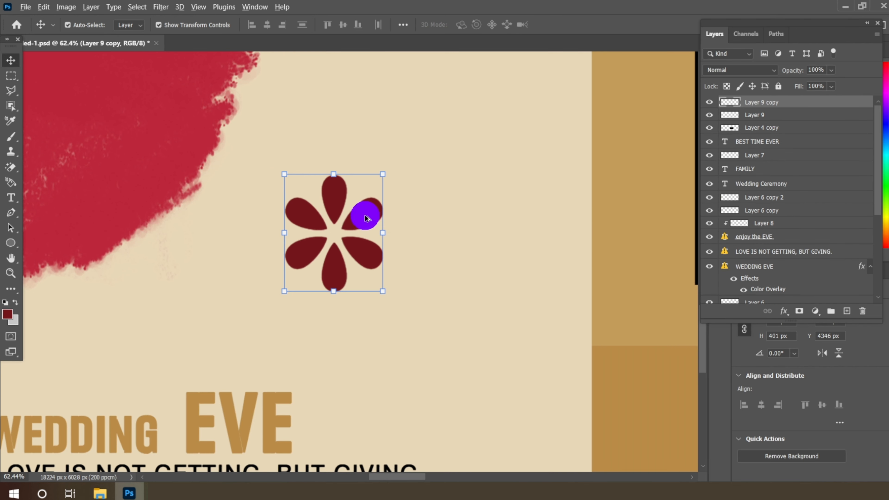
{"action": "left_click_drag", "start_coordinate": [367, 214], "coordinate": [460, 142]}
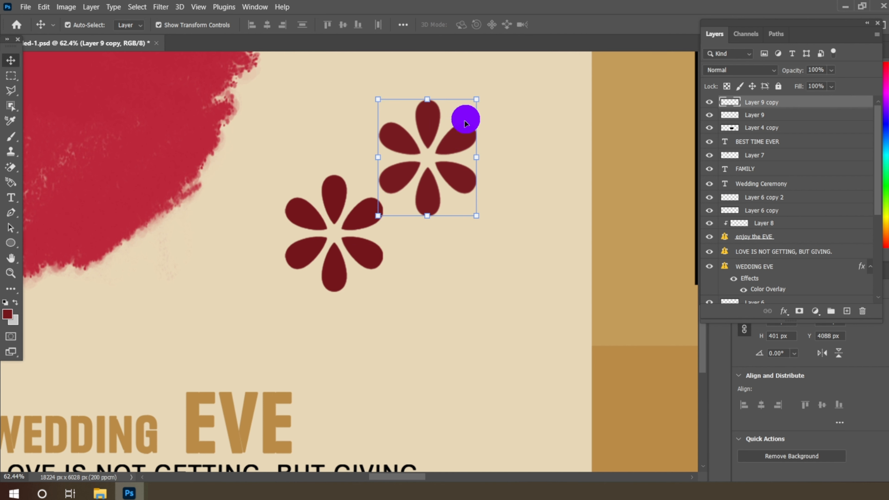
- Scale the upper flower copy down to about 57% and keep it beside the large flower
{"action": "key", "text": "ctrl+j"}
{"action": "key", "text": "ctrl+t"}
{"action": "left_click_drag", "start_coordinate": [476, 99], "coordinate": [440, 142]}
{"action": "left_click_drag", "start_coordinate": [419, 189], "coordinate": [421, 167]}
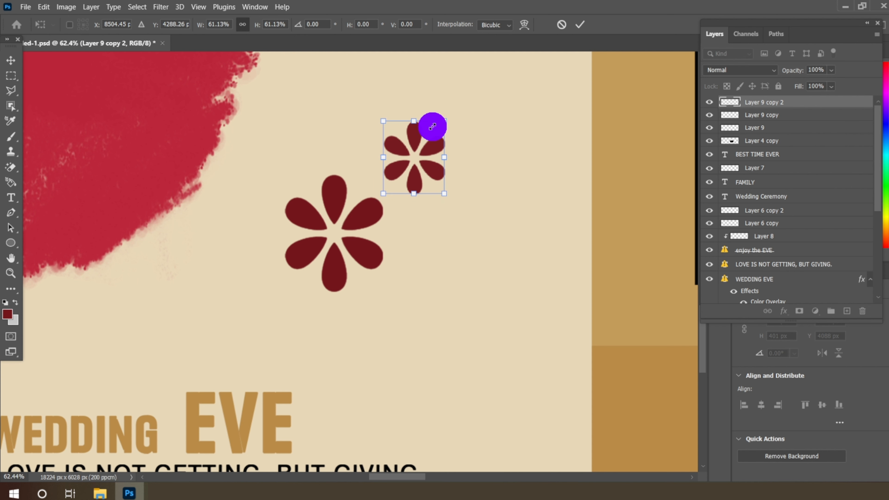
{"action": "left_click_drag", "start_coordinate": [433, 127], "coordinate": [425, 139]}
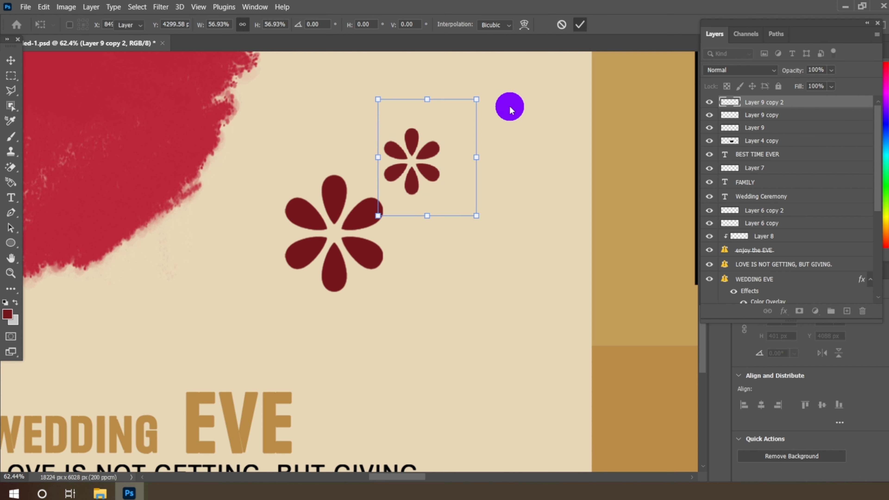
{"action": "double_click", "coordinate": [411, 171]}
- Duplicate the small flower, place the copy below it, and shrink the copy to about 137 px high
{"action": "scroll", "coordinate": [410, 170], "scroll_direction": "up", "scroll_amount": 2}
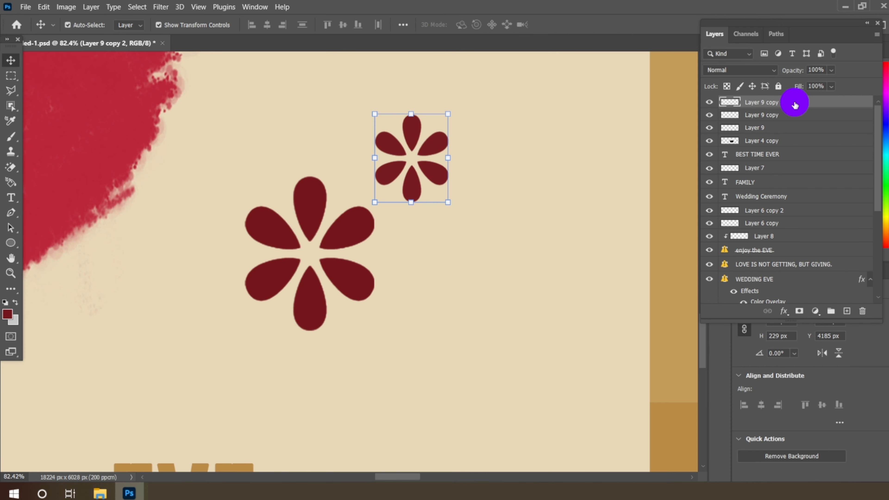
{"action": "right_click", "coordinate": [795, 106]}
{"action": "left_click", "coordinate": [562, 127]}
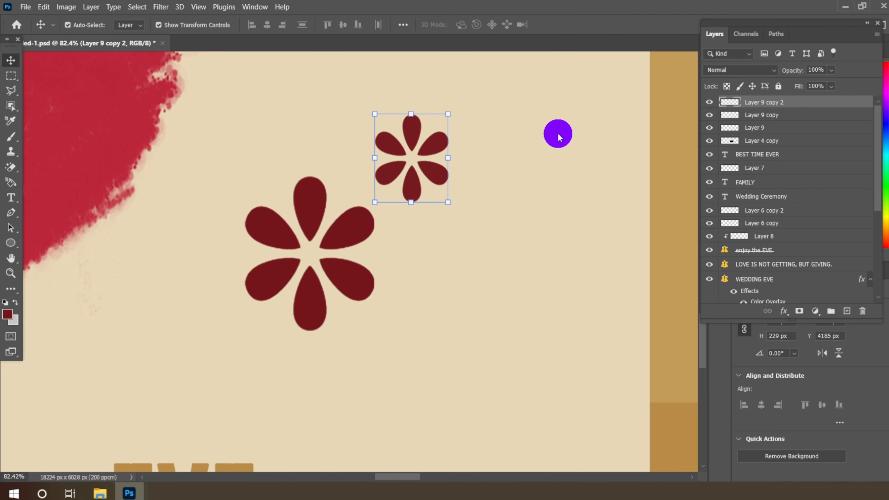
{"action": "left_click", "coordinate": [557, 132]}
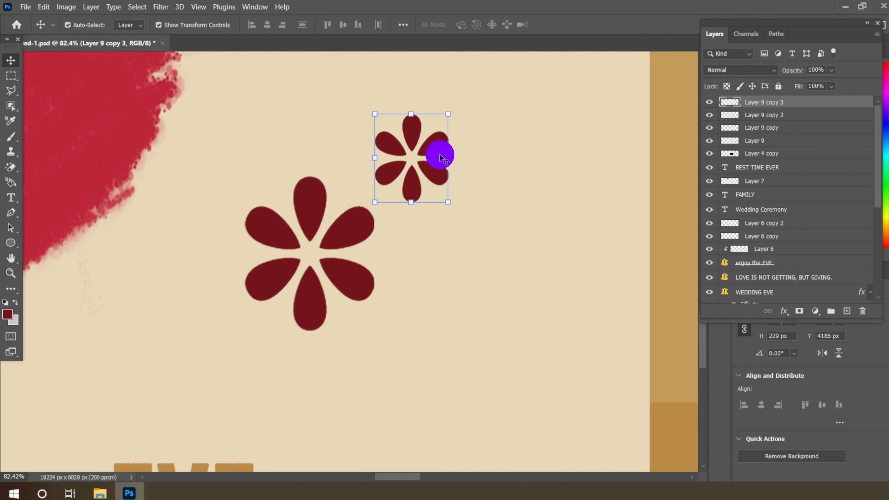
{"action": "left_click_drag", "start_coordinate": [441, 157], "coordinate": [468, 277]}
{"action": "key", "text": "ctrl+t"}
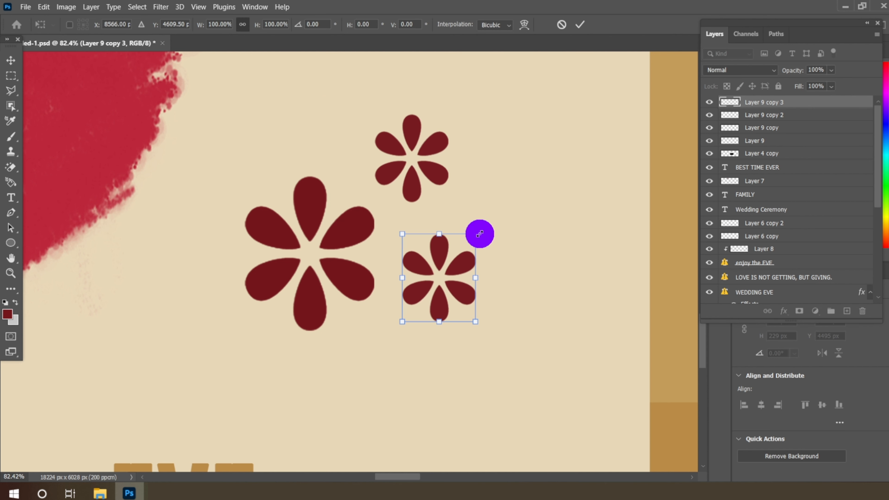
{"action": "left_click_drag", "start_coordinate": [480, 233], "coordinate": [446, 269]}
{"action": "key", "text": "Return"}
- Shrink the upper small flower to about 196 px high
{"action": "scroll", "coordinate": [425, 299], "scroll_direction": "up", "scroll_amount": 1}
{"action": "left_click", "coordinate": [435, 130]}
{"action": "left_click_drag", "start_coordinate": [452, 91], "coordinate": [415, 140]}
{"action": "key", "text": "Return"}
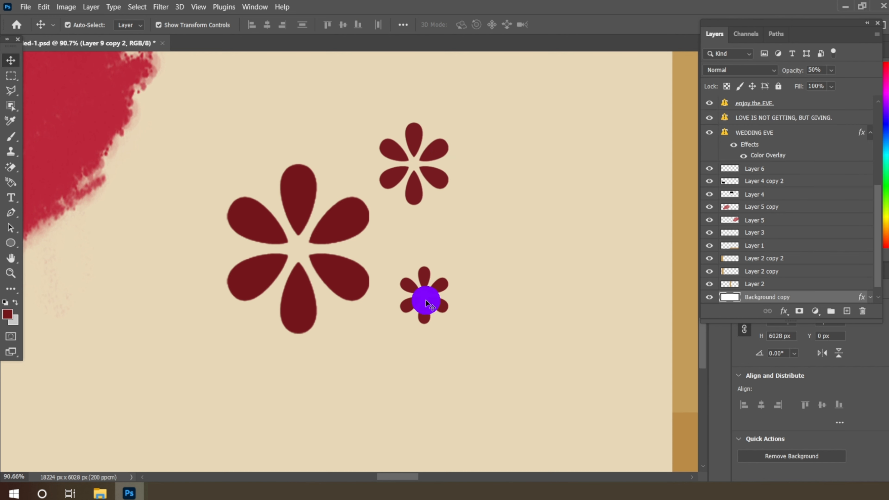
- Shift the two small flowers closer to the large flower to form a compact cluster
{"action": "left_click_drag", "start_coordinate": [441, 296], "coordinate": [441, 277]}
{"action": "scroll", "coordinate": [440, 278], "scroll_direction": "down", "scroll_amount": 1}
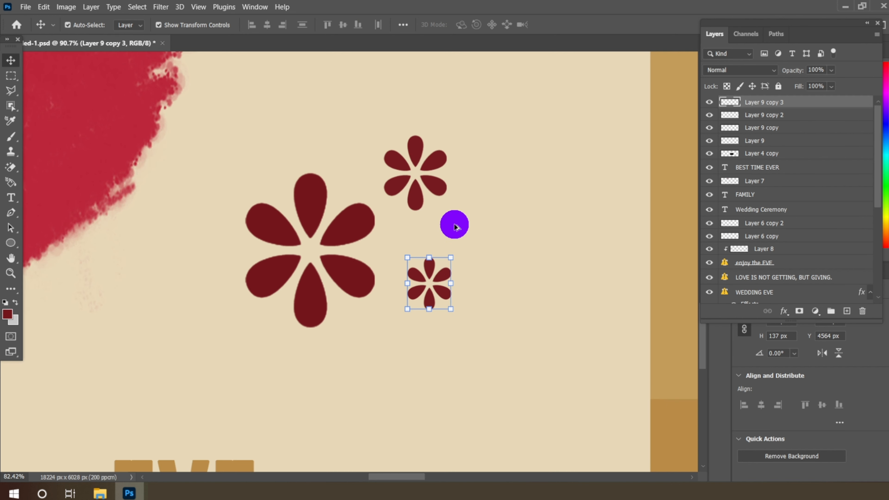
{"action": "left_click", "coordinate": [454, 224]}
{"action": "mouse_move", "coordinate": [413, 206]}
{"action": "left_mouse_down"}
{"action": "mouse_move", "coordinate": [402, 216]}
{"action": "mouse_move", "coordinate": [417, 212]}
{"action": "left_mouse_up"}
{"action": "left_click_drag", "start_coordinate": [419, 326], "coordinate": [410, 319]}
{"action": "left_click", "coordinate": [418, 224]}
{"action": "left_click_drag", "start_coordinate": [416, 216], "coordinate": [403, 211]}
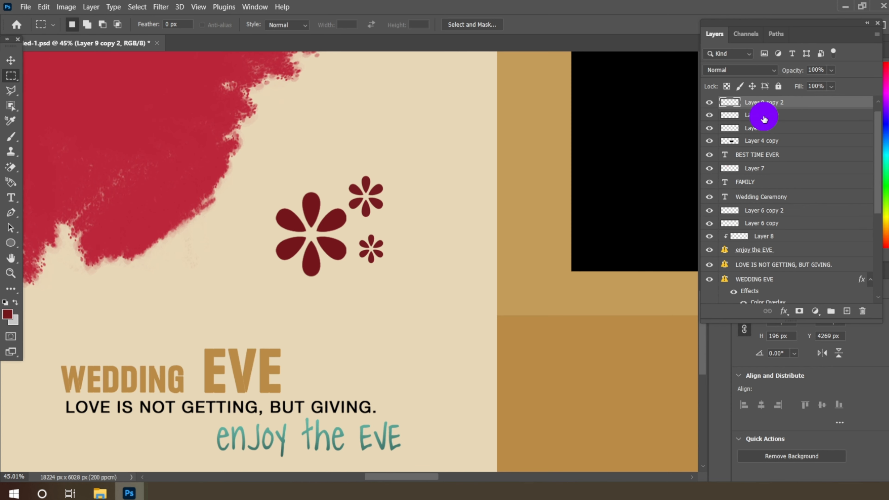
- Merge the three flower layers into a single layer
{"action": "left_click", "coordinate": [764, 116]}
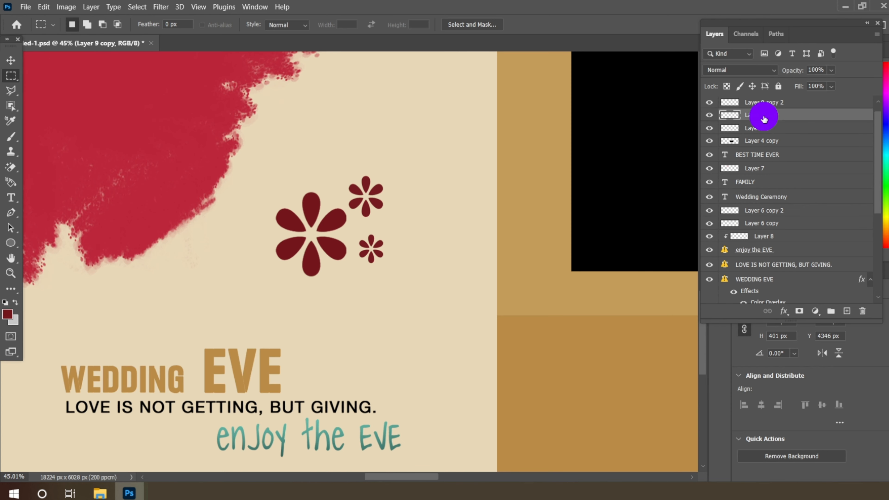
{"action": "left_click", "coordinate": [781, 129], "text": "ctrl"}
{"action": "left_click", "coordinate": [780, 105], "text": "ctrl"}
{"action": "key", "text": "ctrl+e"}
{"action": "key", "text": "v"}
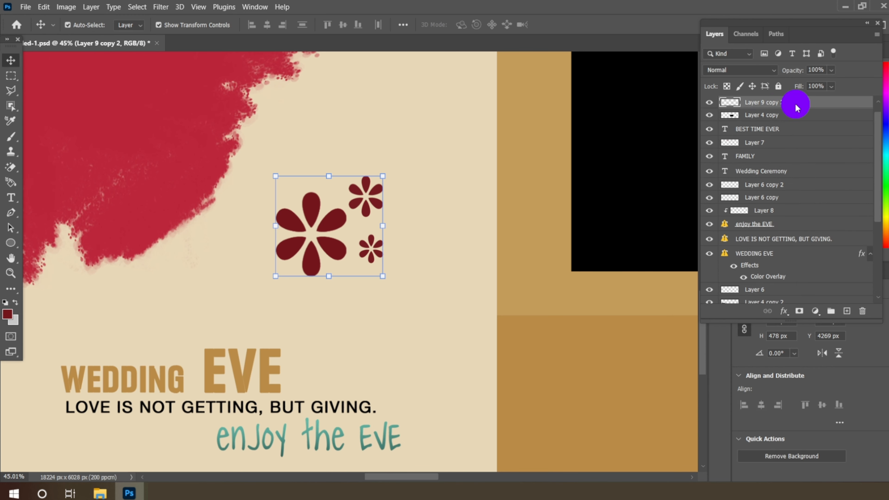
- Duplicate the merged flower cluster and place the copy under the red blot, to the left of the WEDDING EVE text
{"action": "right_click", "coordinate": [796, 104]}
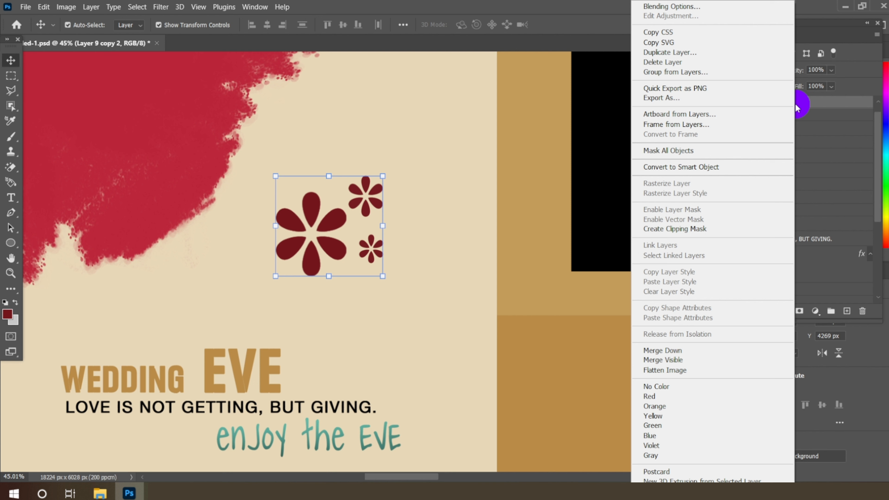
{"action": "left_click", "coordinate": [688, 55]}
{"action": "left_click", "coordinate": [550, 134]}
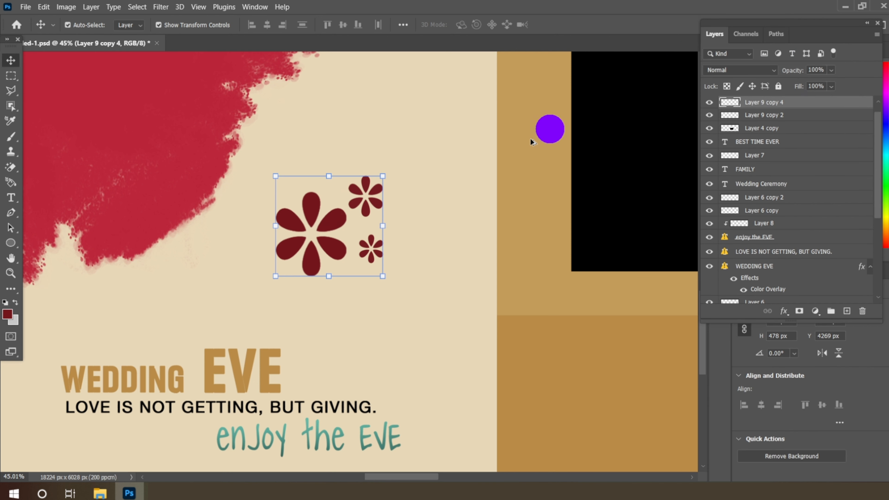
{"action": "scroll", "coordinate": [530, 141], "scroll_direction": "down", "scroll_amount": 5}
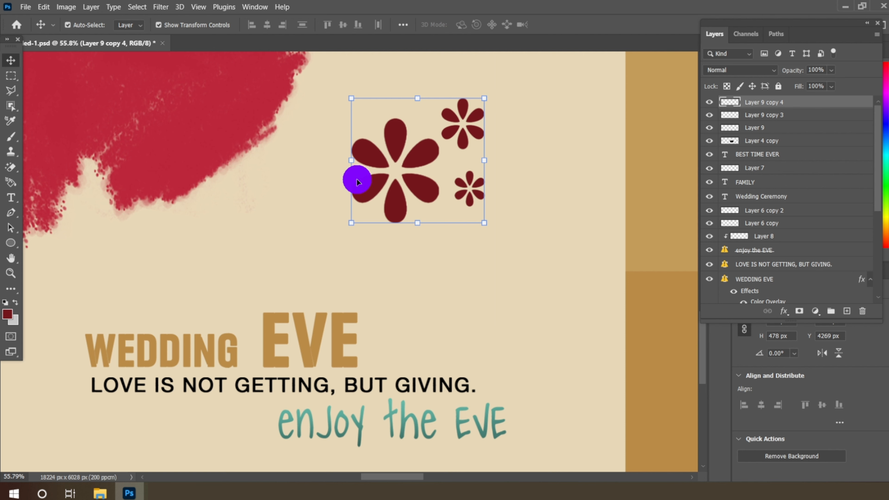
{"action": "left_click_drag", "start_coordinate": [419, 149], "coordinate": [162, 282]}
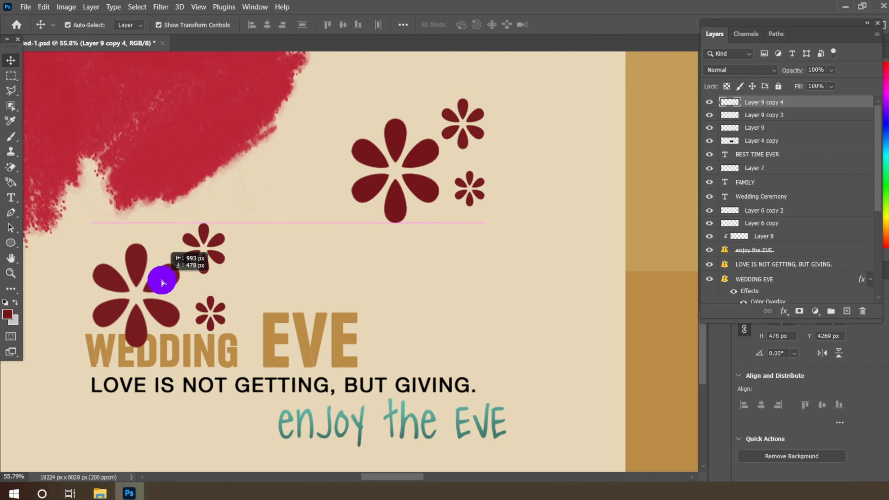
{"action": "scroll", "coordinate": [323, 226], "scroll_direction": "down", "scroll_amount": 5}
{"action": "scroll", "coordinate": [185, 259], "scroll_direction": "up", "scroll_amount": 4}
{"action": "left_click_drag", "start_coordinate": [317, 240], "coordinate": [244, 282]}
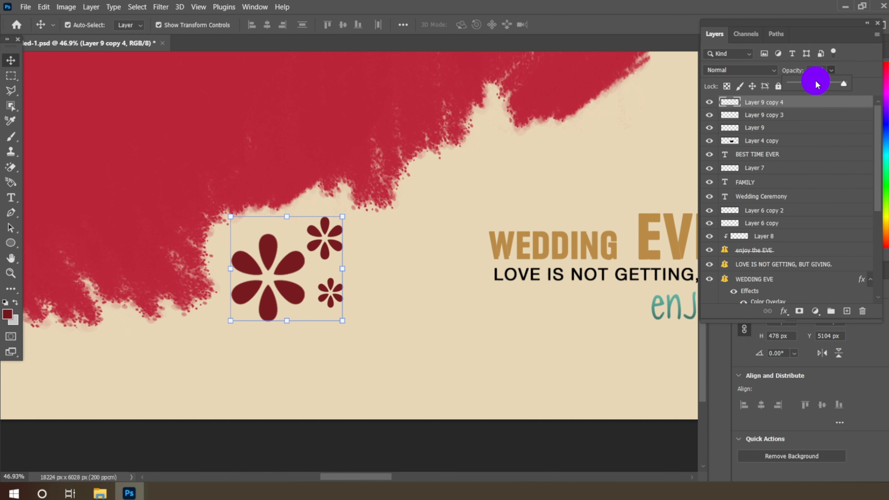
- Set the copied flower cluster's opacity to 34% and enlarge it to about 1177 px high against the page's bottom edge
{"action": "left_click_drag", "start_coordinate": [815, 80], "coordinate": [809, 82]}
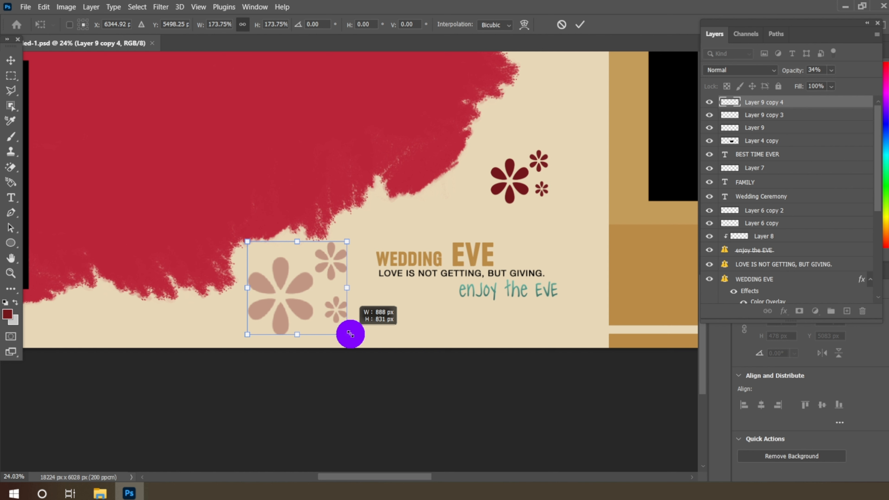
{"action": "left_click_drag", "start_coordinate": [243, 240], "coordinate": [208, 204]}
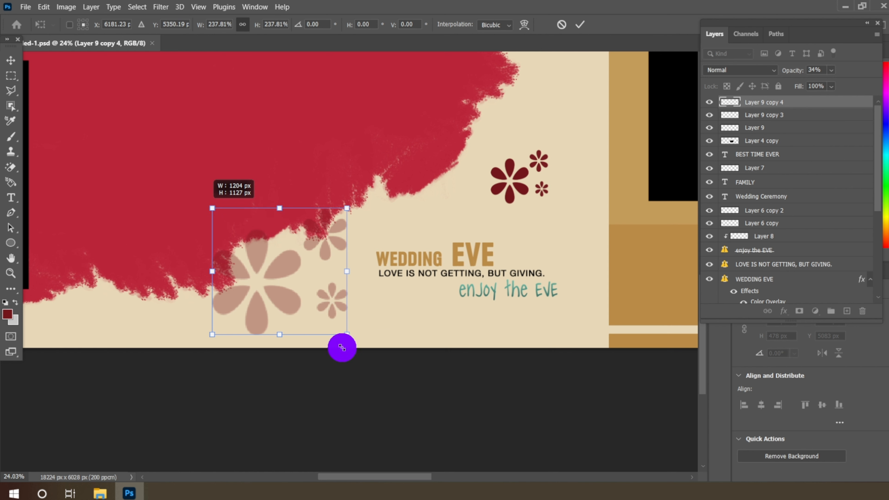
{"action": "left_click_drag", "start_coordinate": [301, 297], "coordinate": [321, 304]}
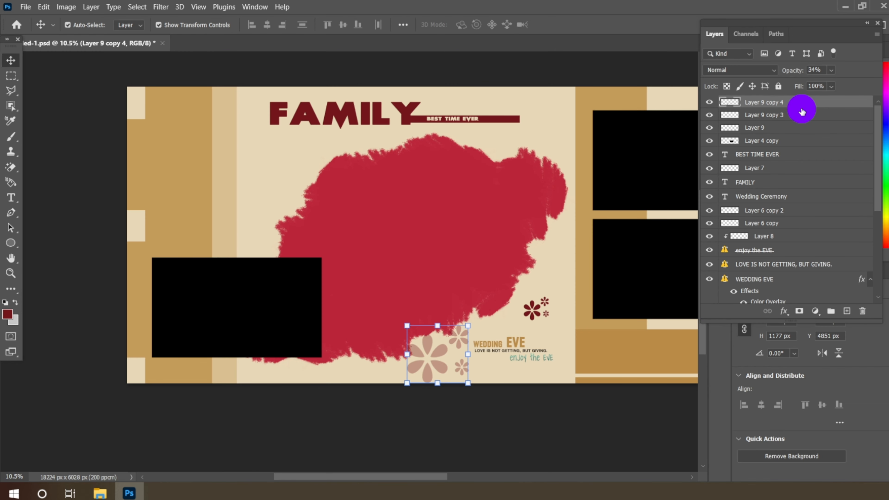
- Duplicate the faded flower cluster and place the copy above the first panel's lower-left photo placeholder, beside the red blot
{"action": "right_click", "coordinate": [804, 106]}
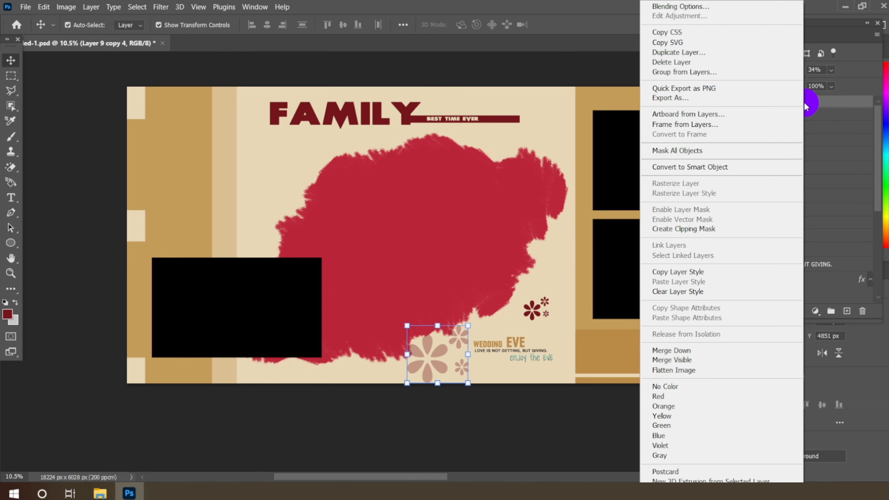
{"action": "left_click", "coordinate": [678, 52]}
{"action": "left_click", "coordinate": [539, 140]}
{"action": "scroll", "coordinate": [458, 320], "scroll_direction": "up", "scroll_amount": 3}
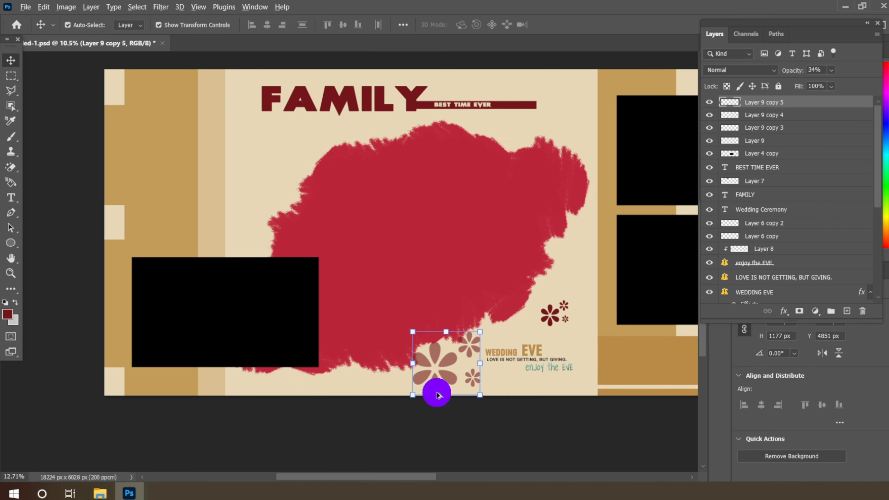
{"action": "left_click_drag", "start_coordinate": [450, 362], "coordinate": [208, 149]}
{"action": "scroll", "coordinate": [264, 232], "scroll_direction": "down", "scroll_amount": 2}
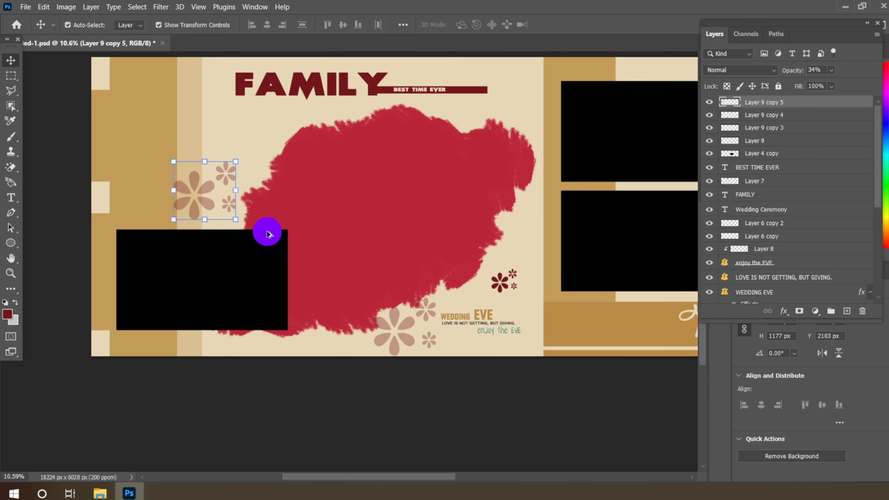
{"action": "left_click", "coordinate": [574, 309]}
{"action": "scroll", "coordinate": [560, 313], "scroll_direction": "up", "scroll_amount": 8}
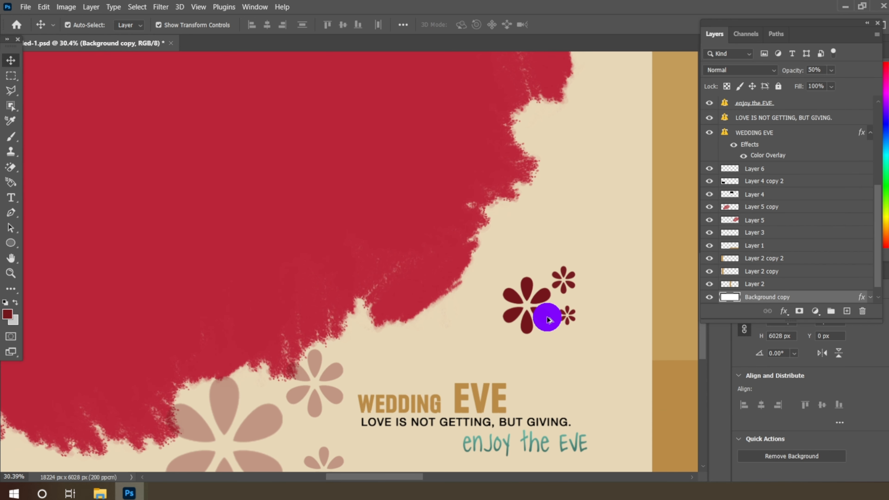
- Duplicate the dark red flower cluster above WEDDING EVE and place the copy below FAMILY's first letters, enlarged to about 540 px high
{"action": "left_click", "coordinate": [547, 319]}
{"action": "right_click", "coordinate": [786, 107]}
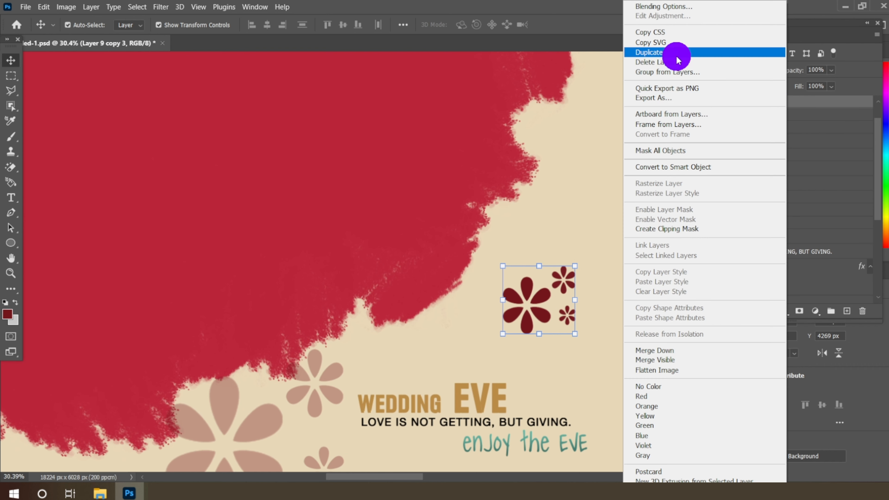
{"action": "left_click", "coordinate": [621, 57]}
{"action": "left_click", "coordinate": [545, 131]}
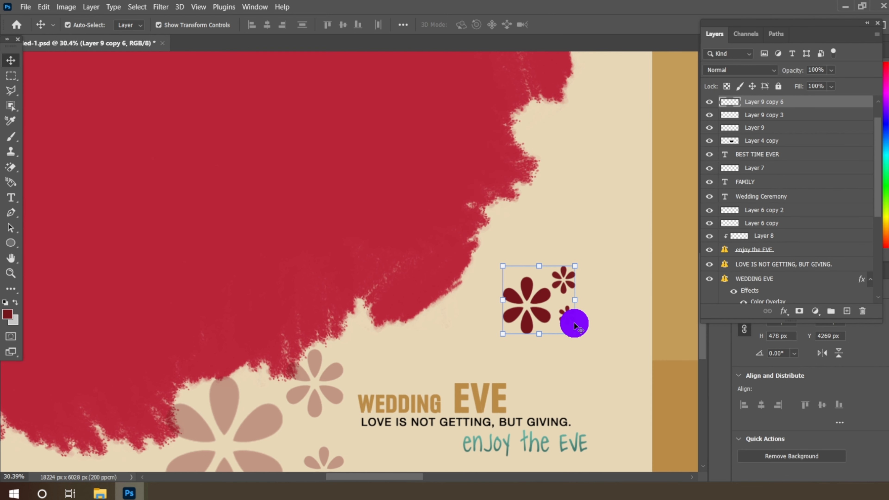
{"action": "scroll", "coordinate": [574, 322], "scroll_direction": "down", "scroll_amount": 4}
{"action": "scroll", "coordinate": [550, 307], "scroll_direction": "up", "scroll_amount": 7}
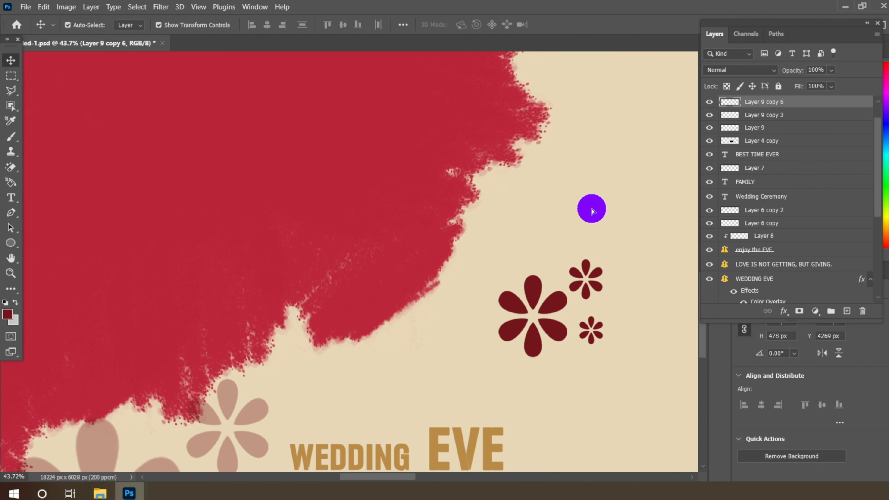
{"action": "left_click_drag", "start_coordinate": [594, 210], "coordinate": [175, 74], "text": "alt"}
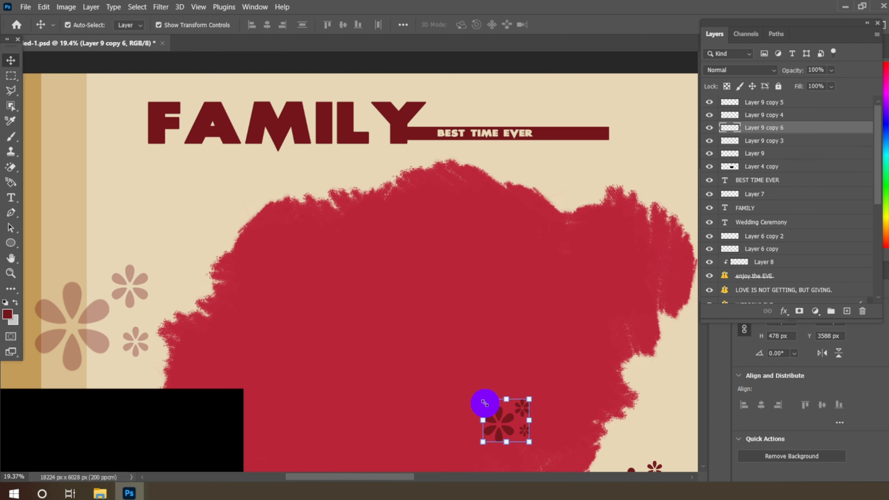
{"action": "left_click_drag", "start_coordinate": [482, 407], "coordinate": [199, 237]}
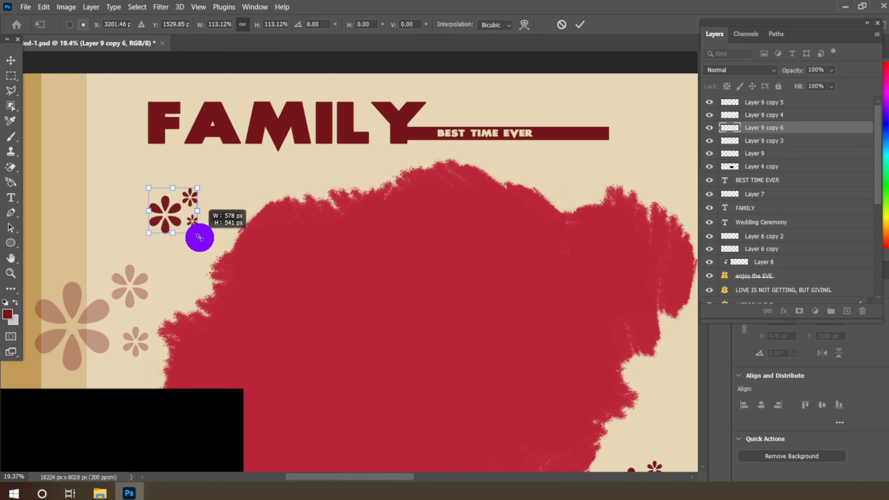
{"action": "key", "text": "Return"}
- Duplicate the flower cluster below FAMILY and place the copy in the first panel's upper-right corner, beyond the BEST TIME EVER bar
{"action": "right_click", "coordinate": [769, 131]}
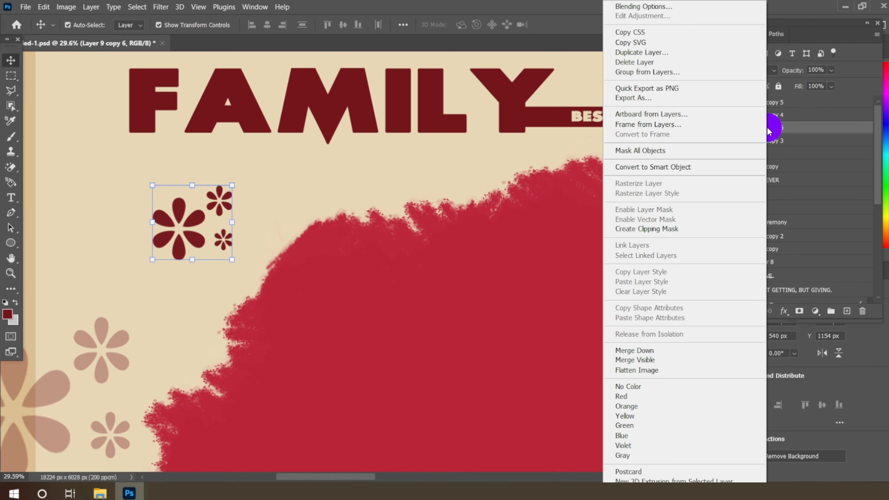
{"action": "left_click", "coordinate": [642, 52]}
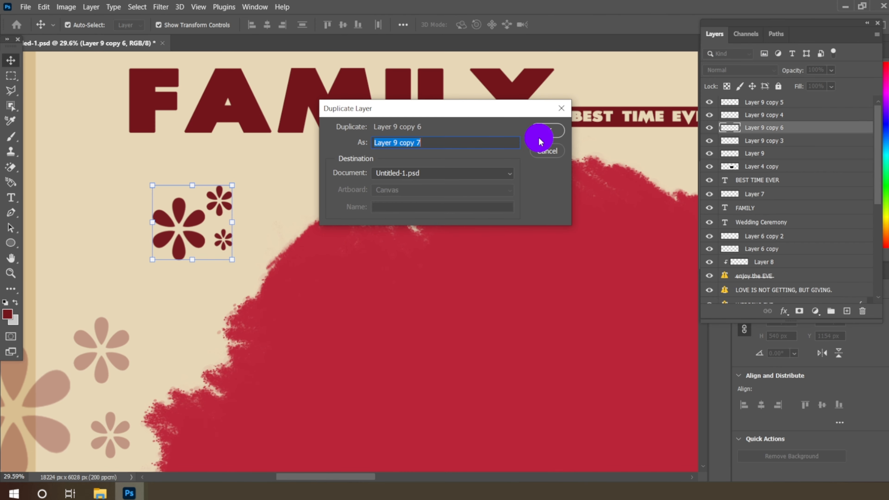
{"action": "left_click", "coordinate": [543, 138]}
{"action": "left_click_drag", "start_coordinate": [192, 219], "coordinate": [645, 85]}
{"action": "scroll", "coordinate": [485, 199], "scroll_direction": "down", "scroll_amount": 3}
{"action": "key", "text": "ctrl+t"}
{"action": "left_click_drag", "start_coordinate": [392, 180], "coordinate": [599, 177]}
{"action": "key", "text": "Return"}
{"action": "scroll", "coordinate": [562, 156], "scroll_direction": "down", "scroll_amount": 3}
{"action": "scroll", "coordinate": [548, 153], "scroll_direction": "down", "scroll_amount": 5}
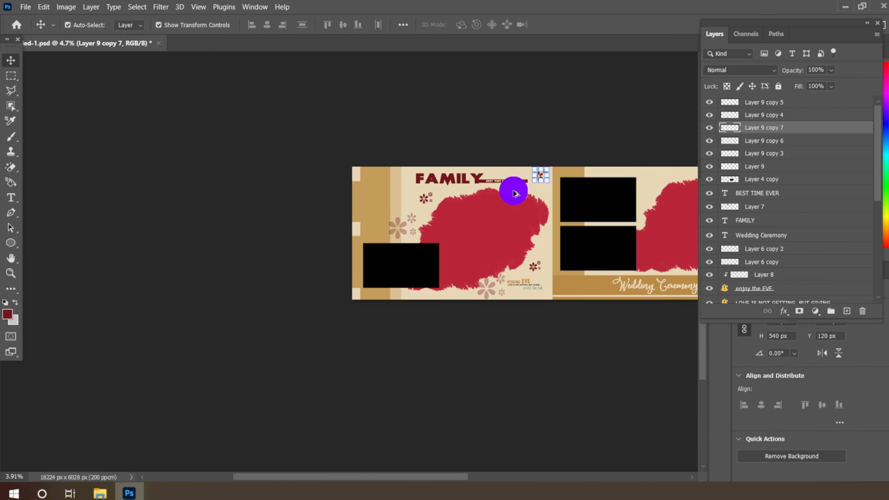
{"action": "scroll", "coordinate": [512, 191], "scroll_direction": "up", "scroll_amount": 4}
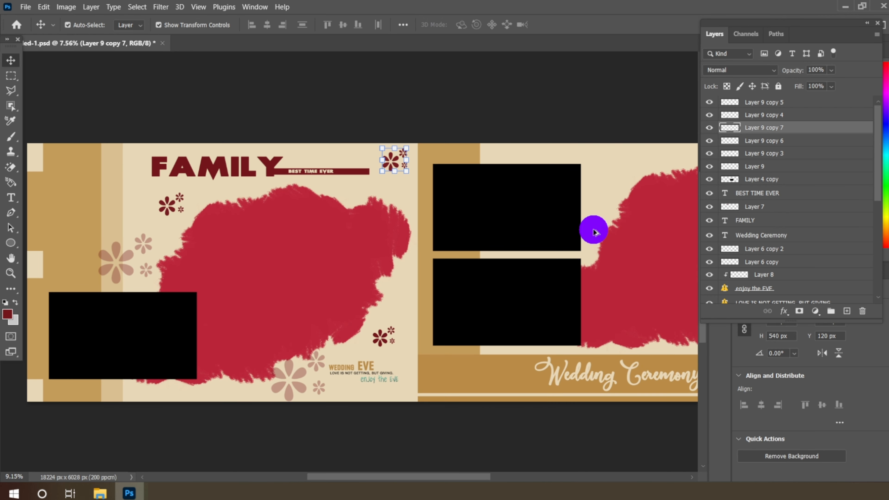
- Duplicate the faded flower cluster beside WEDDING EVE and place the copy over the upper-right corner of the second panel's upper photo placeholder
{"action": "left_click", "coordinate": [293, 374]}
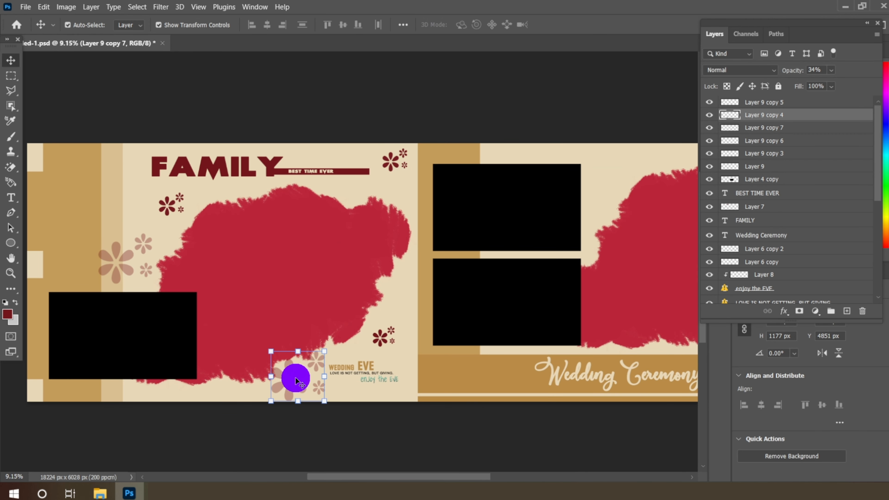
{"action": "right_click", "coordinate": [847, 118]}
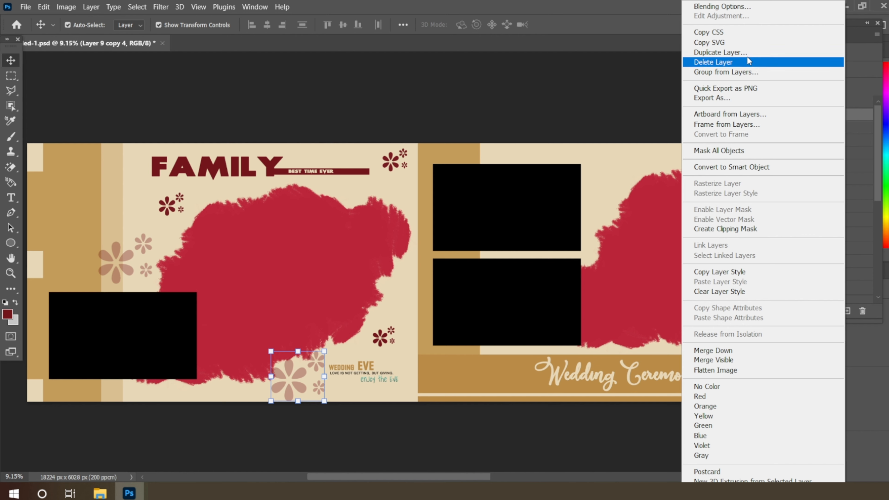
{"action": "left_click", "coordinate": [716, 61]}
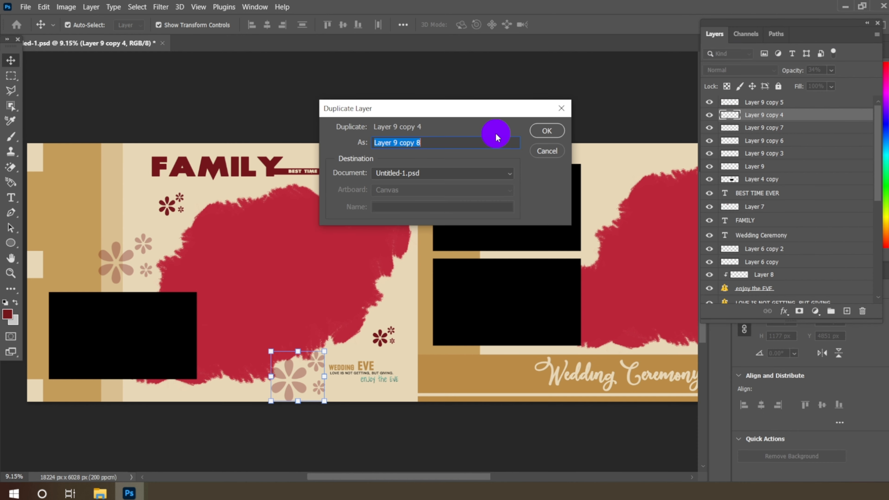
{"action": "left_click", "coordinate": [548, 131]}
{"action": "key", "text": "ctrl+alt+t"}
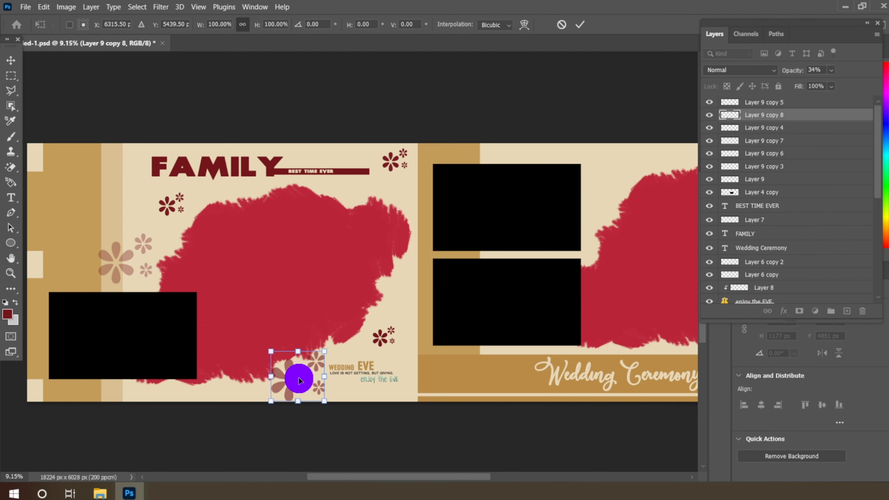
{"action": "left_click_drag", "start_coordinate": [297, 377], "coordinate": [534, 187]}
{"action": "scroll", "coordinate": [617, 172], "scroll_direction": "up", "scroll_amount": 3}
{"action": "key", "text": "Return"}
{"action": "scroll", "coordinate": [534, 187], "scroll_direction": "down", "scroll_amount": 2}
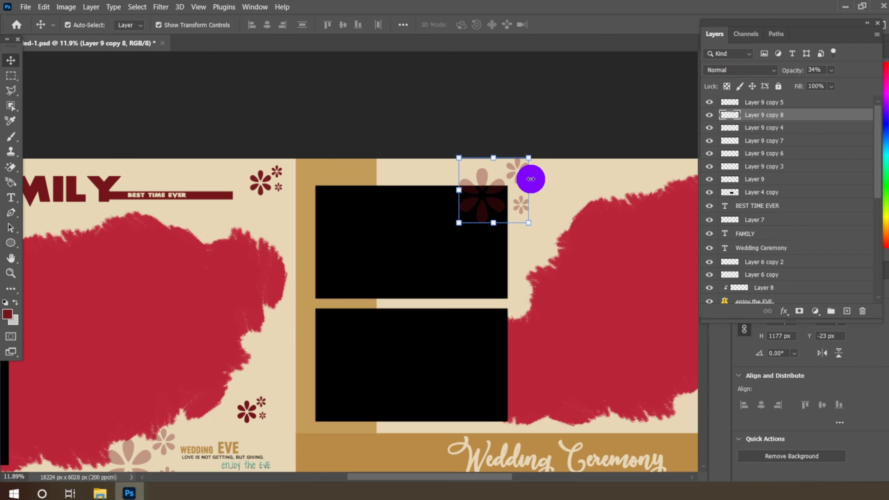
- Duplicate the second panel's faded flower cluster and place the copy below the red blot in that panel's lower-right area
{"action": "right_click", "coordinate": [782, 120]}
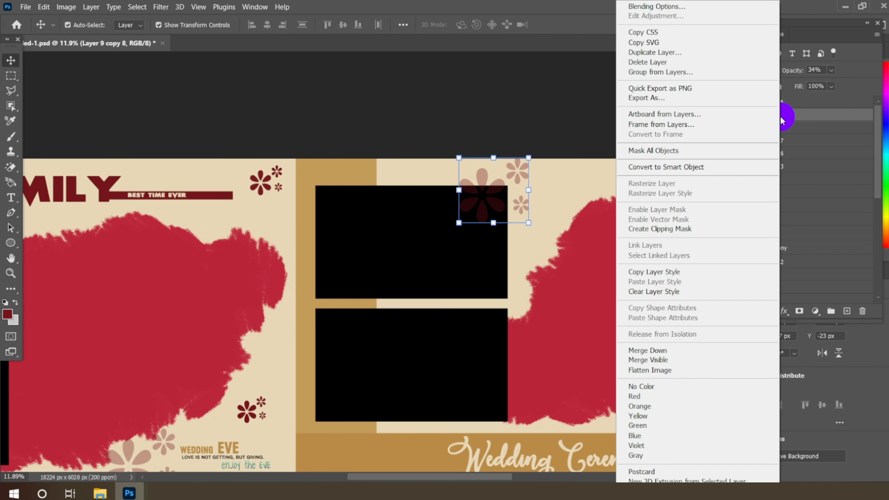
{"action": "left_click", "coordinate": [693, 52]}
{"action": "left_click", "coordinate": [550, 133]}
{"action": "scroll", "coordinate": [463, 202], "scroll_direction": "down", "scroll_amount": 2}
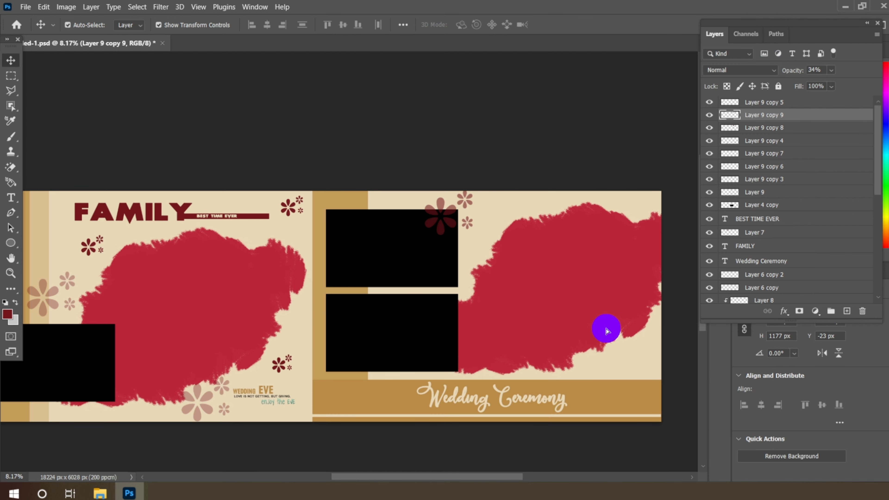
{"action": "left_click_drag", "start_coordinate": [653, 361], "coordinate": [599, 283]}
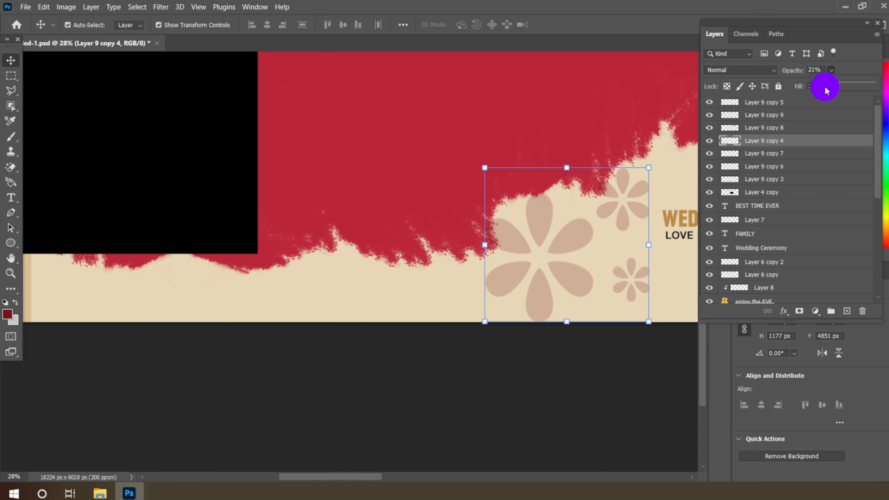
- Reduce the opacity of the faded flower cluster beside WEDDING EVE to 11%
{"action": "left_click", "coordinate": [832, 70]}
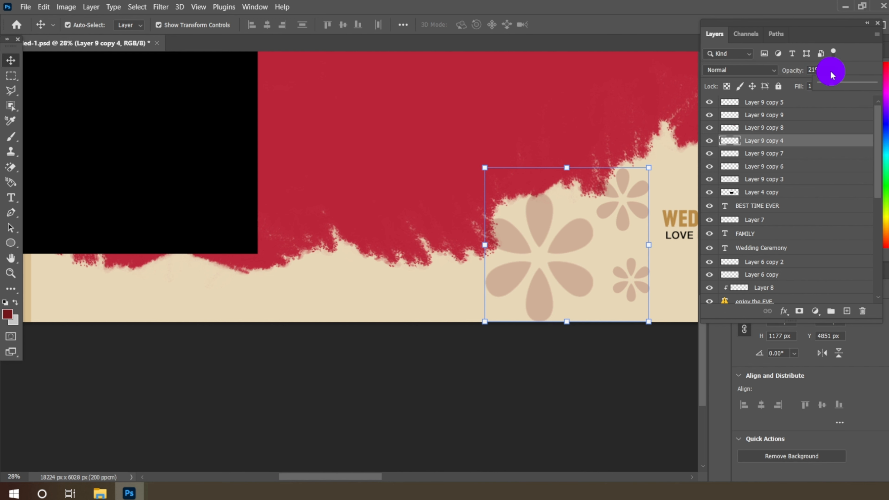
{"action": "scroll", "coordinate": [831, 73], "scroll_direction": "down", "scroll_amount": 1}
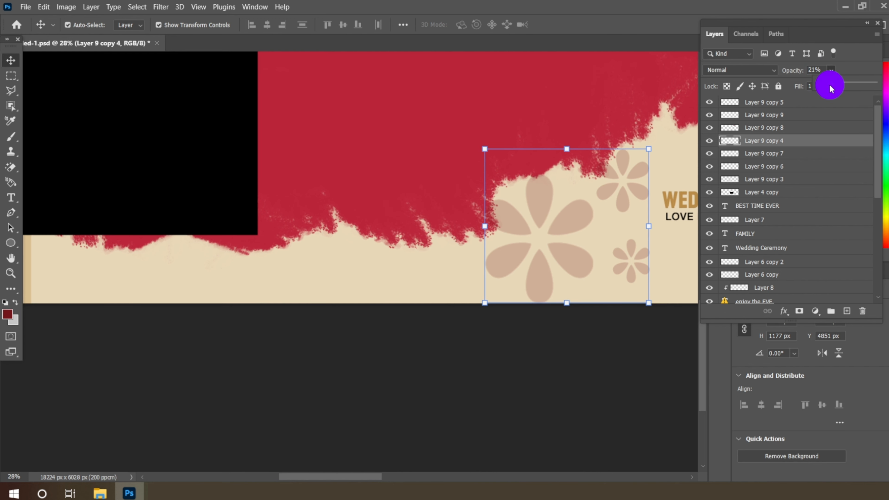
{"action": "scroll", "coordinate": [830, 89], "scroll_direction": "down", "scroll_amount": 1}
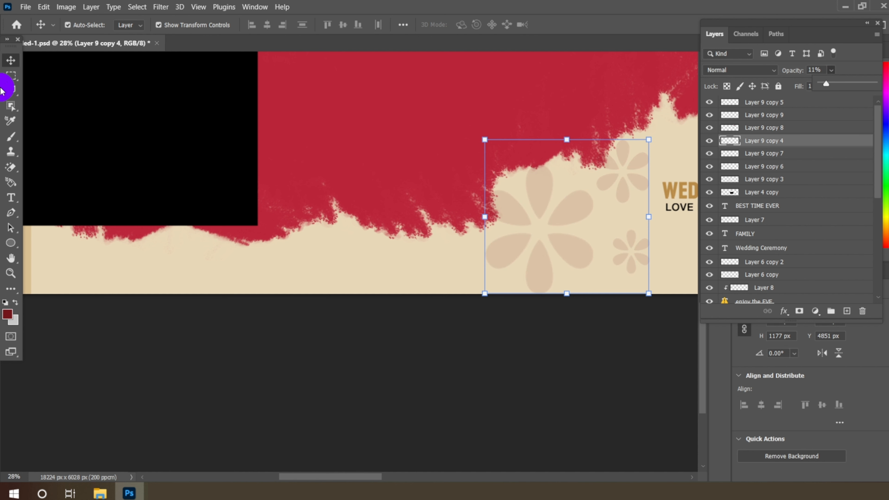
{"action": "left_click", "coordinate": [11, 79]}
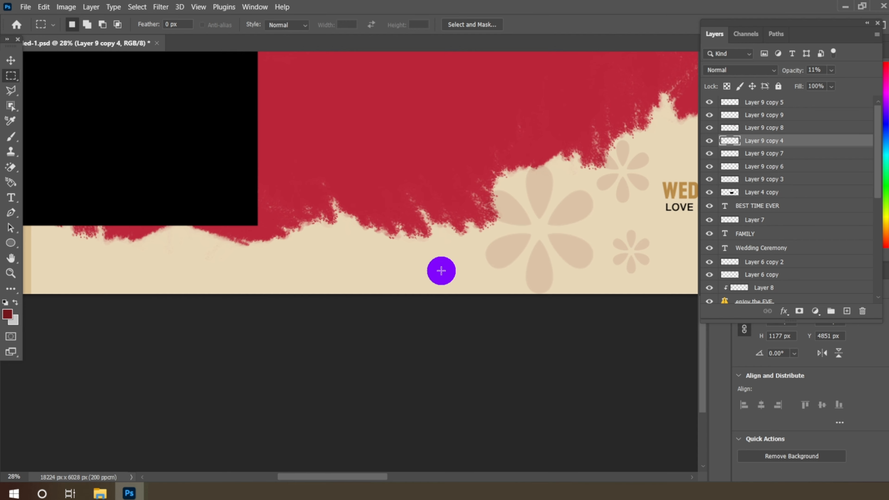
{"action": "scroll", "coordinate": [441, 270], "scroll_direction": "down", "scroll_amount": 10}
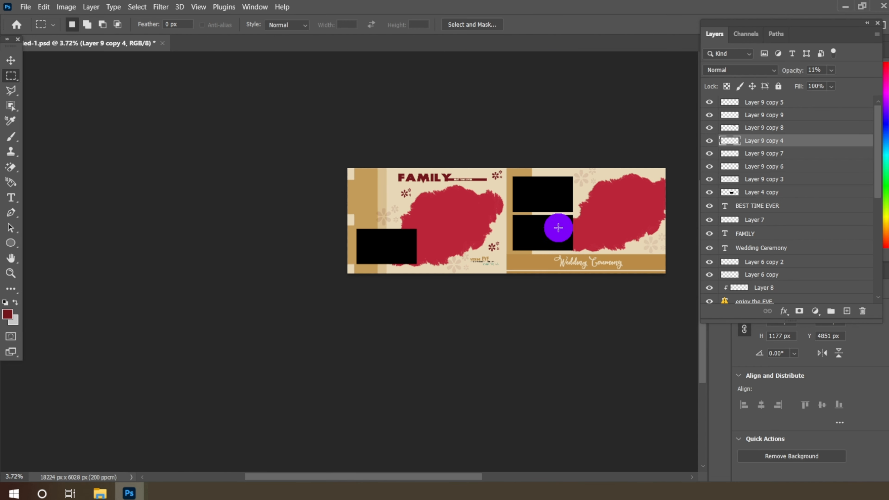
{"action": "scroll", "coordinate": [567, 218], "scroll_direction": "up", "scroll_amount": 7}
{"action": "scroll", "coordinate": [510, 223], "scroll_direction": "down", "scroll_amount": 6}
{"action": "scroll", "coordinate": [610, 204], "scroll_direction": "up", "scroll_amount": 5}
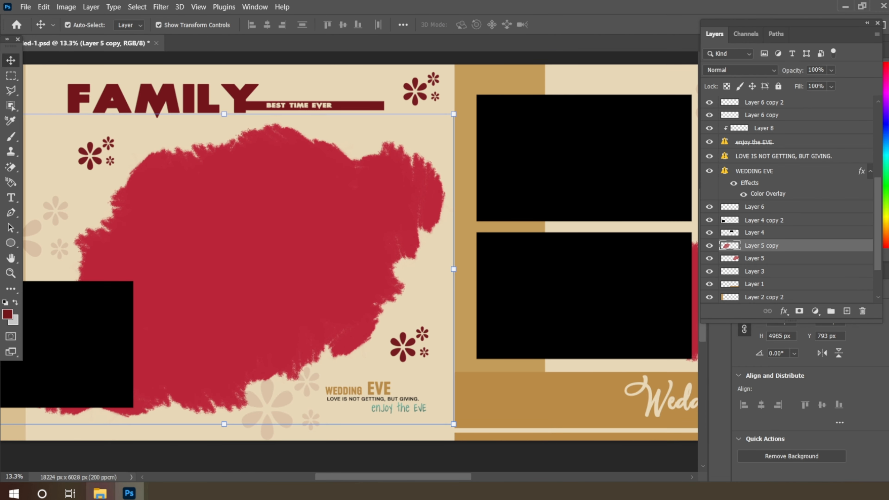
- Open portrait-4615580 from New folder (2) and copy the photo into the album document over the first panel's red blot
{"action": "left_click", "coordinate": [99, 494]}
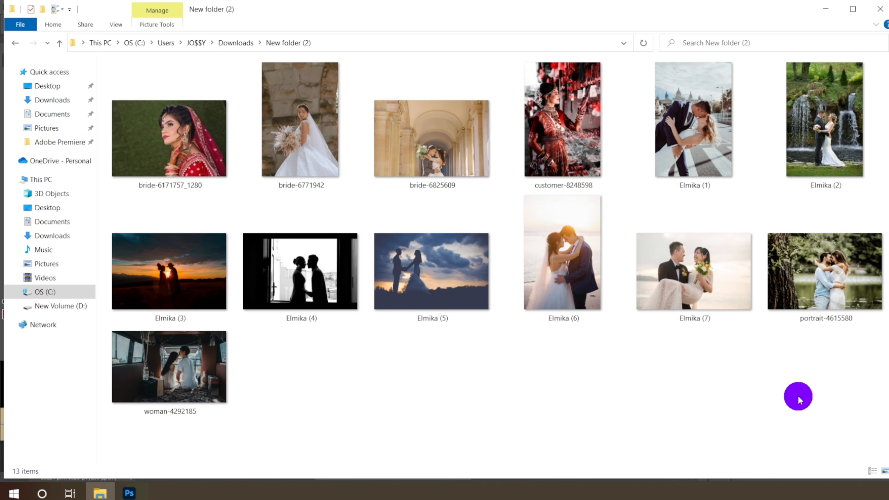
{"action": "left_click_drag", "start_coordinate": [798, 395], "coordinate": [130, 75]}
{"action": "left_click", "coordinate": [500, 407]}
{"action": "left_click_drag", "start_coordinate": [820, 268], "coordinate": [281, 43]}
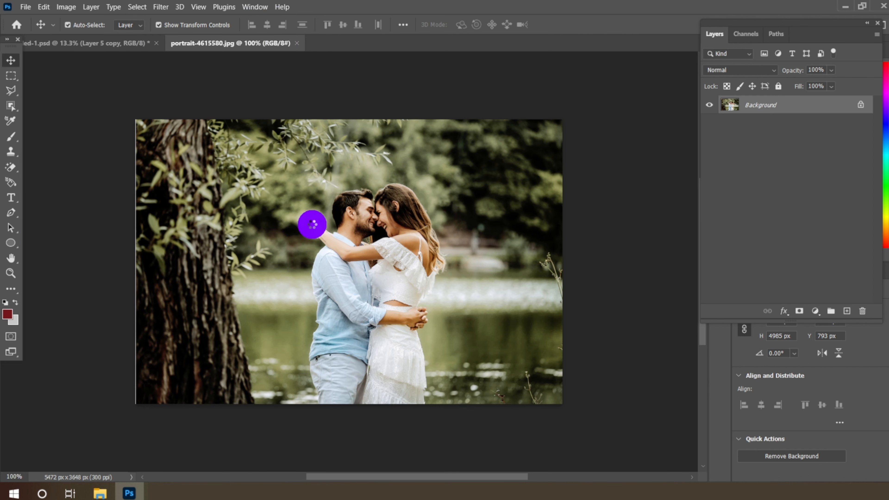
{"action": "left_click_drag", "start_coordinate": [97, 42], "coordinate": [258, 213]}
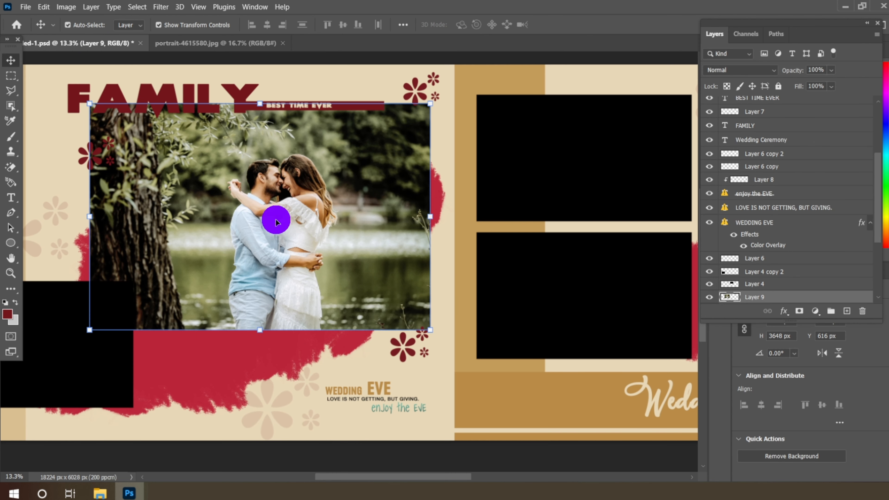
- Clip the couple photo to the first panel's red blot with a clipping mask
{"action": "scroll", "coordinate": [810, 270], "scroll_direction": "down", "scroll_amount": 3}
{"action": "right_click", "coordinate": [771, 237]}
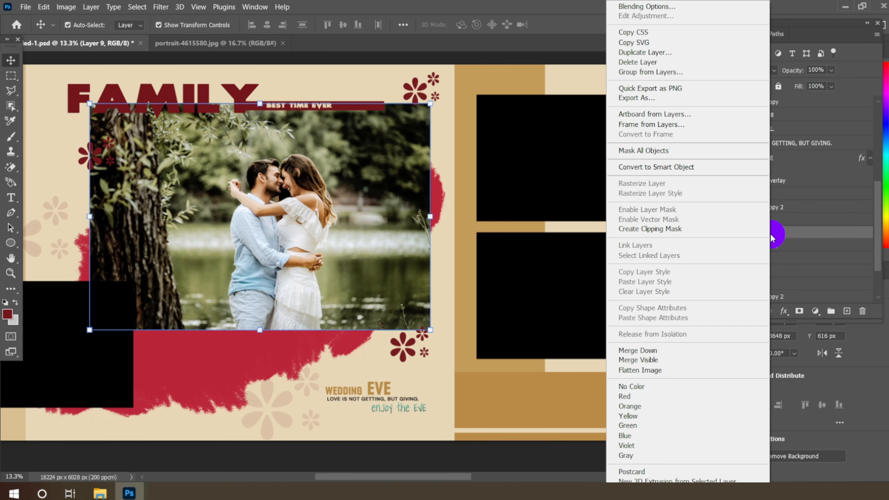
{"action": "left_click", "coordinate": [655, 229]}
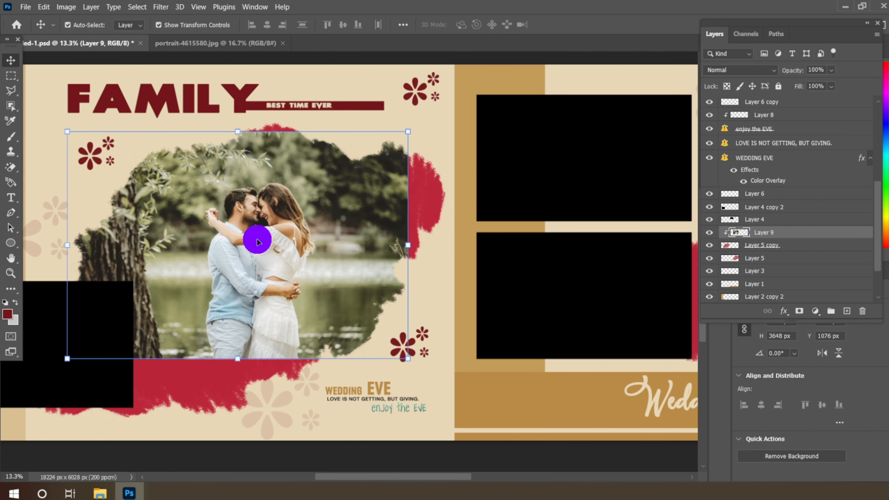
- Reposition the clipped couple photo and enlarge it to about 4949 px high so it fills the first panel's blot
{"action": "scroll", "coordinate": [257, 239], "scroll_direction": "down", "scroll_amount": 2}
{"action": "left_click_drag", "start_coordinate": [355, 315], "coordinate": [381, 333]}
{"action": "left_click_drag", "start_coordinate": [135, 334], "coordinate": [89, 166]}
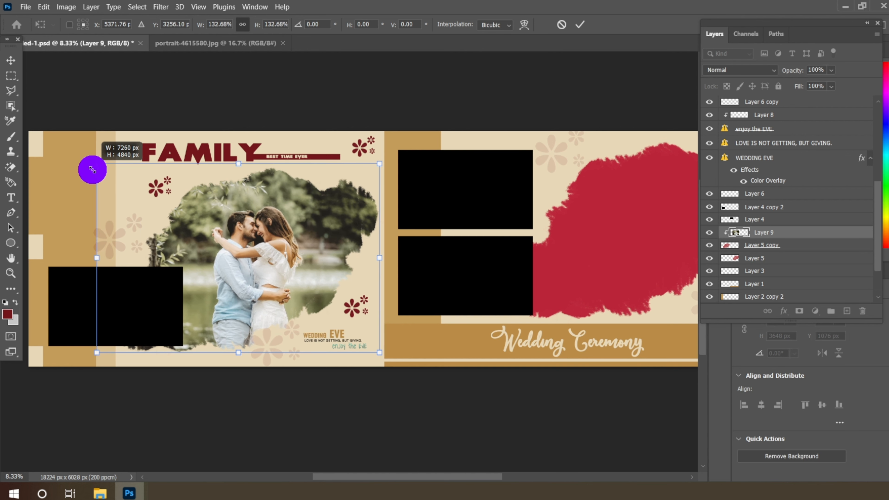
{"action": "scroll", "coordinate": [191, 273], "scroll_direction": "up", "scroll_amount": 1}
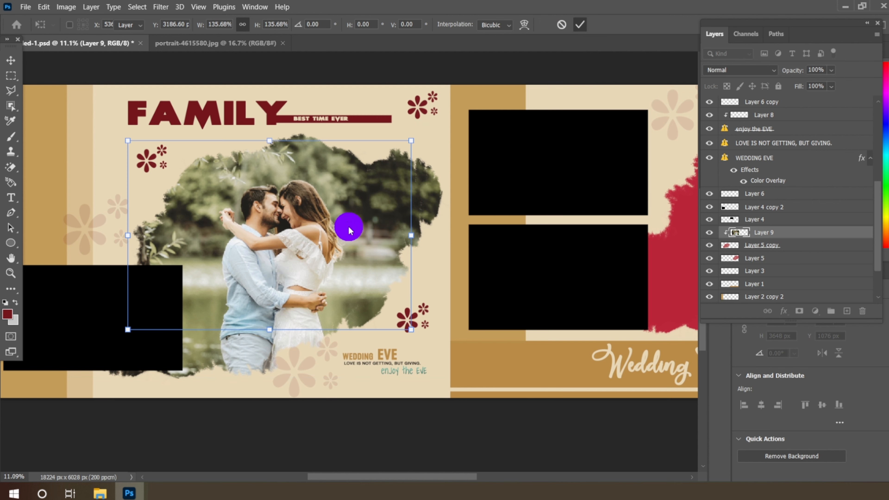
{"action": "scroll", "coordinate": [349, 227], "scroll_direction": "down", "scroll_amount": 1}
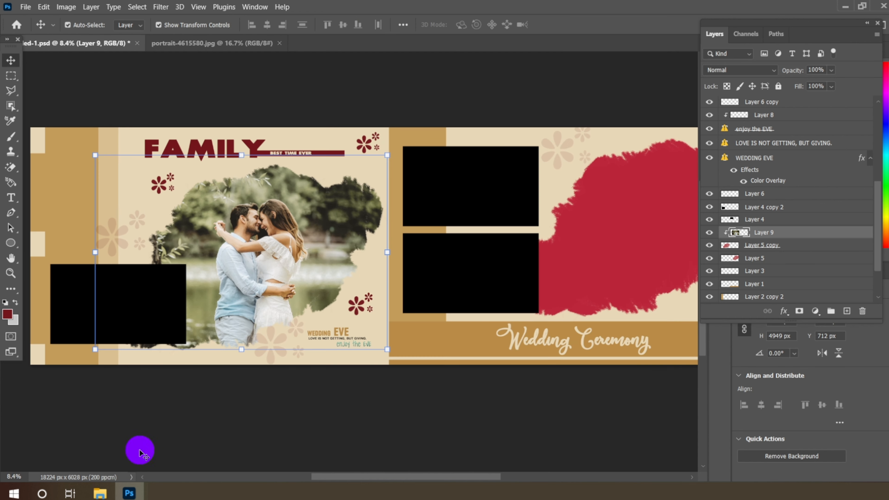
- Open bride-6825609 from the photo folder and copy it into the album over the first panel's lower-left photo placeholder
{"action": "left_click", "coordinate": [100, 493]}
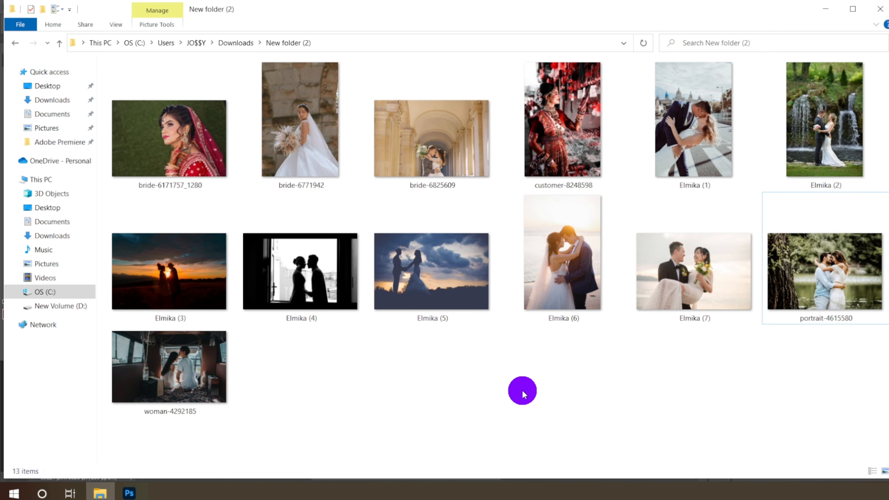
{"action": "left_click_drag", "start_coordinate": [434, 140], "coordinate": [382, 49]}
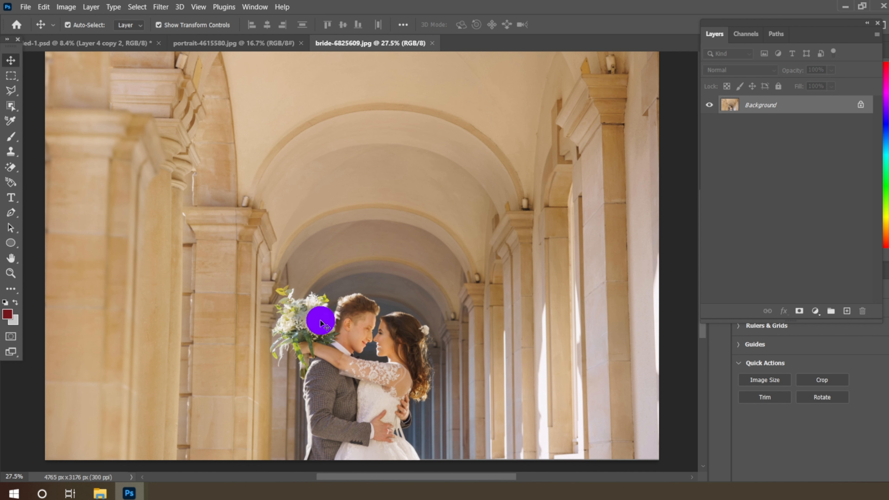
{"action": "left_click_drag", "start_coordinate": [320, 323], "coordinate": [117, 293]}
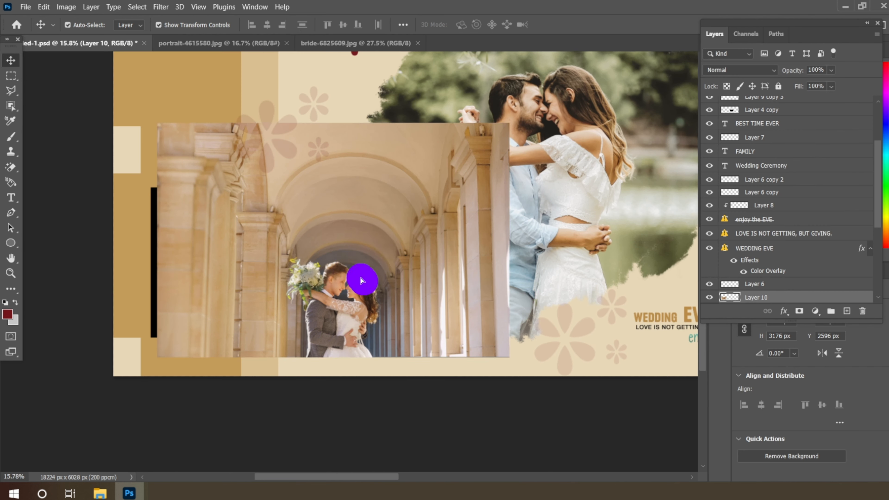
{"action": "left_click_drag", "start_coordinate": [362, 280], "coordinate": [320, 260]}
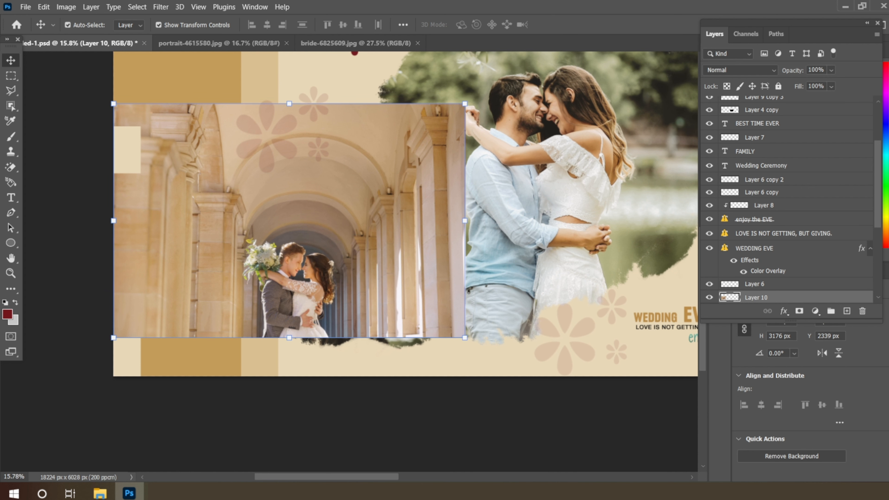
- Clip the bride-6825609 photo to the first panel's lower-left placeholder and enlarge it to about 4220 px high around the couple
{"action": "scroll", "coordinate": [738, 243], "scroll_direction": "down", "scroll_amount": 2}
{"action": "right_click", "coordinate": [780, 237]}
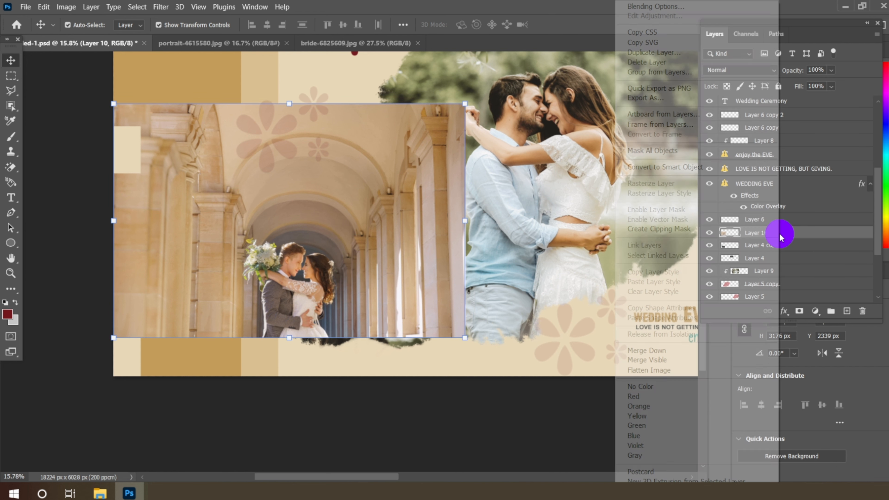
{"action": "left_click", "coordinate": [667, 228]}
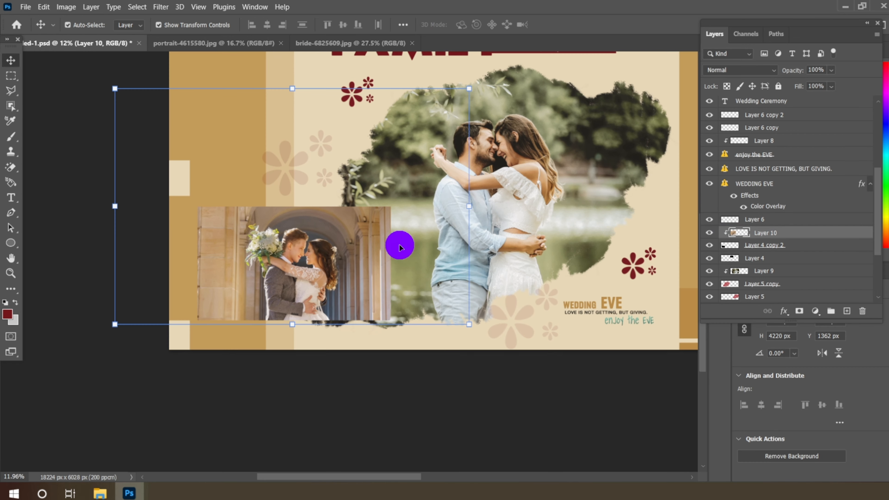
- Open woman-4292185 from New folder (2) and copy the photo into the album over the second panel's red blot
{"action": "scroll", "coordinate": [399, 247], "scroll_direction": "down", "scroll_amount": 6}
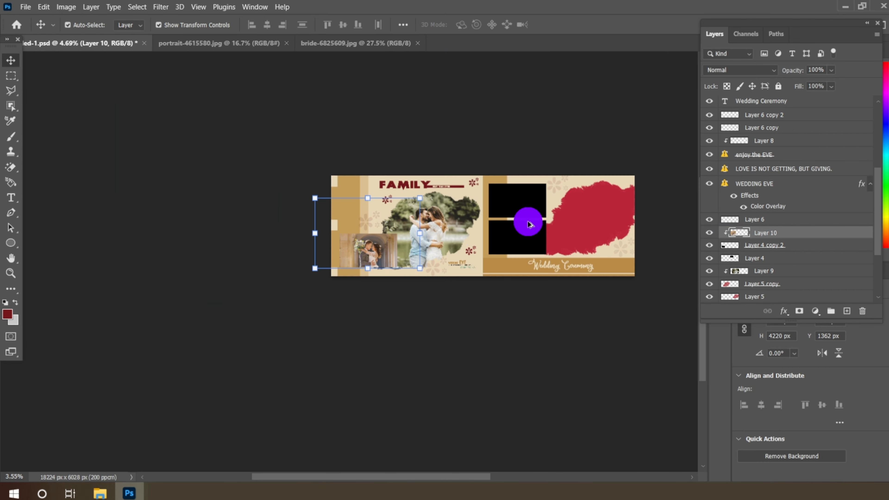
{"action": "scroll", "coordinate": [624, 189], "scroll_direction": "up", "scroll_amount": 2}
{"action": "scroll", "coordinate": [624, 189], "scroll_direction": "up", "scroll_amount": 2}
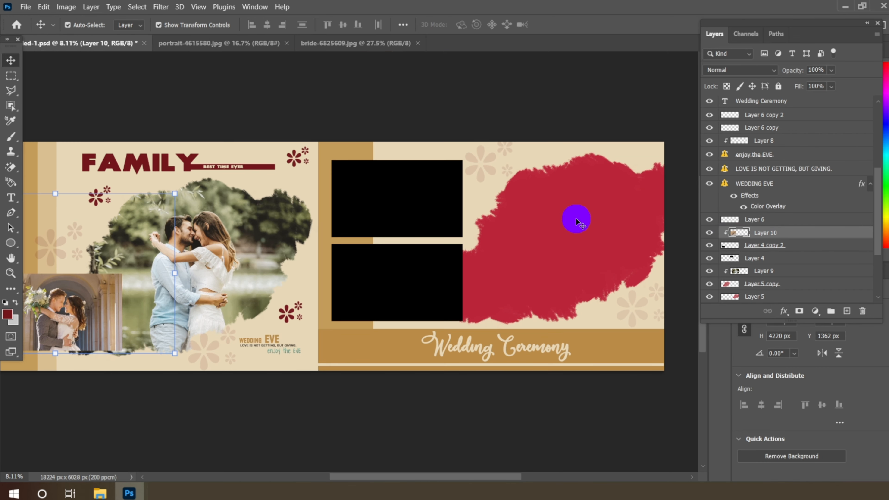
{"action": "left_click", "coordinate": [100, 492]}
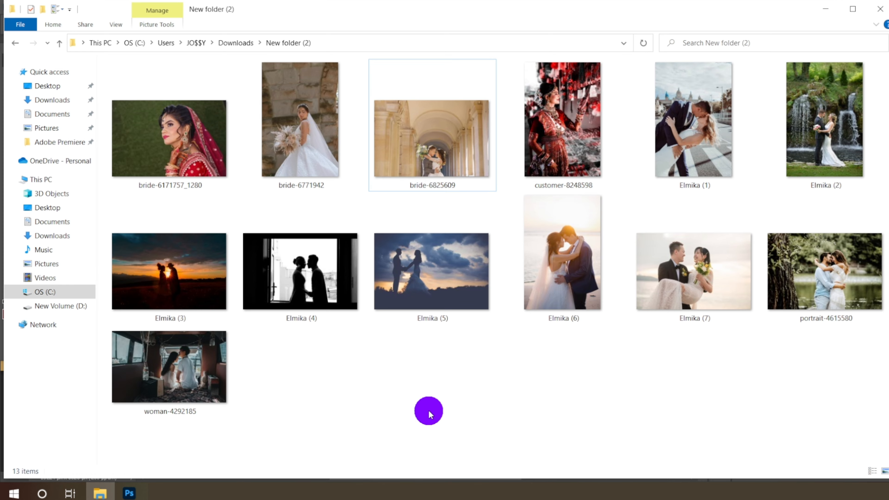
{"action": "left_click_drag", "start_coordinate": [400, 399], "coordinate": [481, 44]}
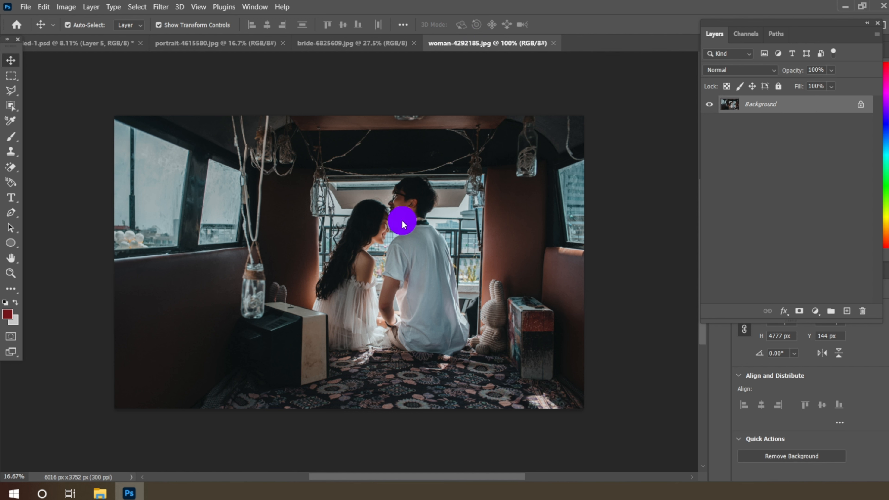
{"action": "left_click_drag", "start_coordinate": [402, 220], "coordinate": [555, 230]}
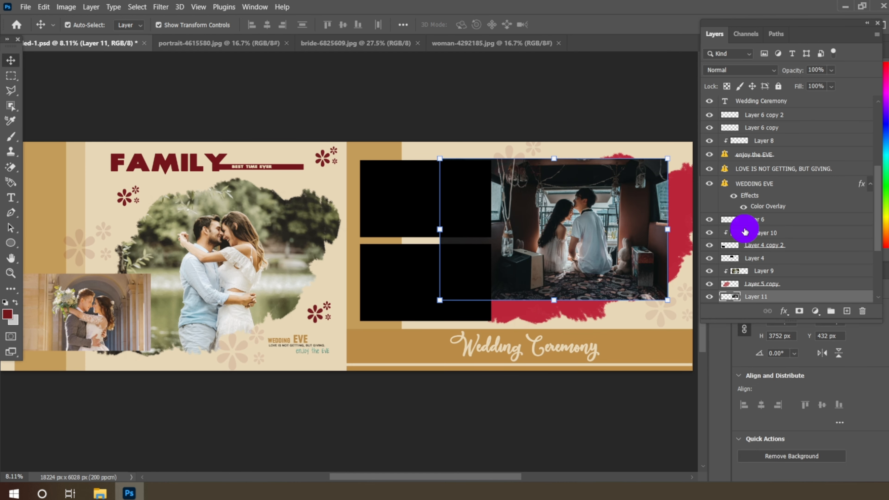
- Clip the van interior couple photo to the second panel's red blot with a clipping mask
{"action": "scroll", "coordinate": [801, 229], "scroll_direction": "down", "scroll_amount": 3}
{"action": "right_click", "coordinate": [801, 230]}
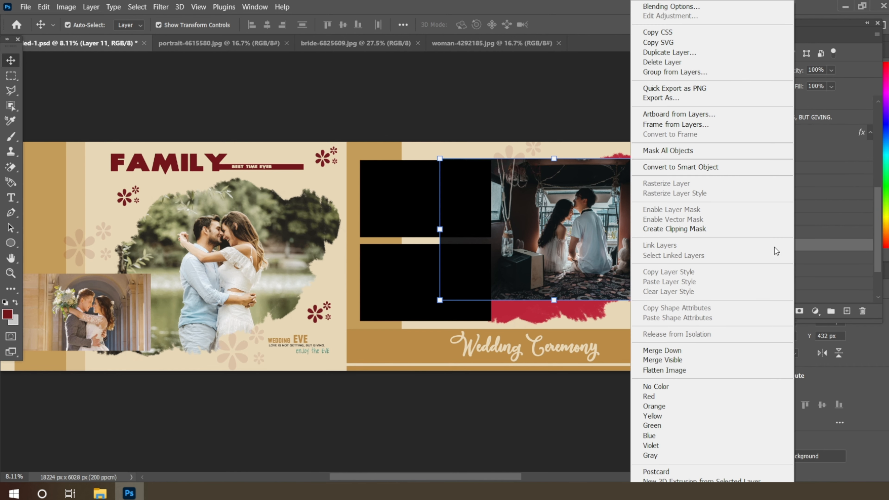
{"action": "left_click", "coordinate": [656, 229]}
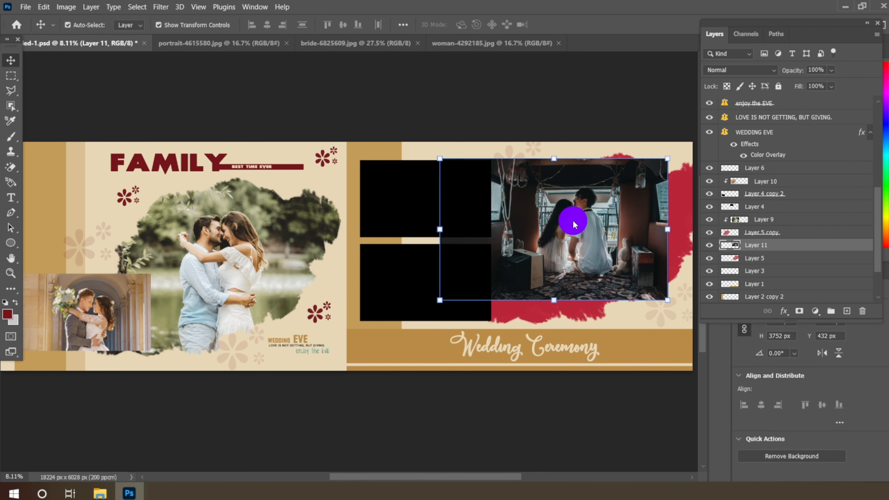
- Scale the van couple photo to 124.90% and reposition it so it fills the second panel's blot
{"action": "scroll", "coordinate": [573, 220], "scroll_direction": "down", "scroll_amount": 4}
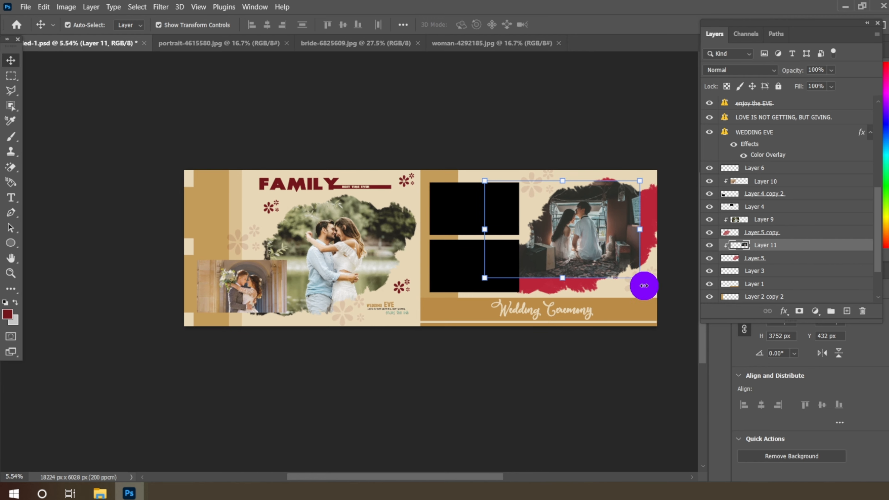
{"action": "left_click_drag", "start_coordinate": [640, 280], "coordinate": [661, 291]}
{"action": "left_click_drag", "start_coordinate": [482, 184], "coordinate": [476, 178]}
{"action": "left_click_drag", "start_coordinate": [662, 298], "coordinate": [677, 299]}
{"action": "scroll", "coordinate": [646, 250], "scroll_direction": "up", "scroll_amount": 7}
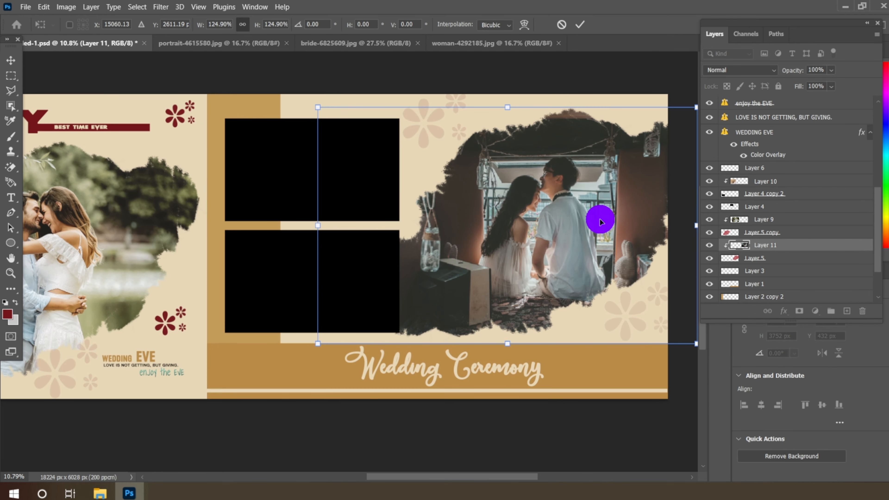
{"action": "left_click_drag", "start_coordinate": [598, 219], "coordinate": [584, 220]}
{"action": "left_click", "coordinate": [577, 24]}
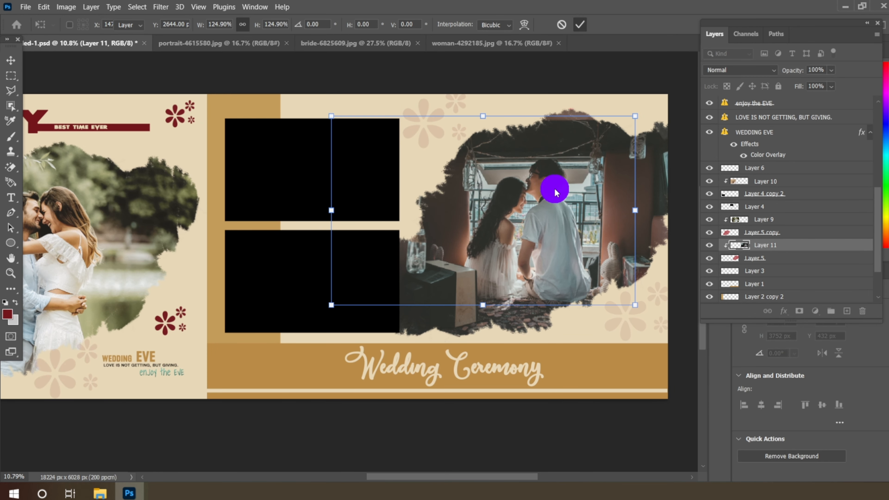
- Select the second panel's upper black placeholder, then open Elmika (4) and copy the photo into the album over it
{"action": "scroll", "coordinate": [555, 189], "scroll_direction": "down", "scroll_amount": 5}
{"action": "left_click", "coordinate": [401, 188]}
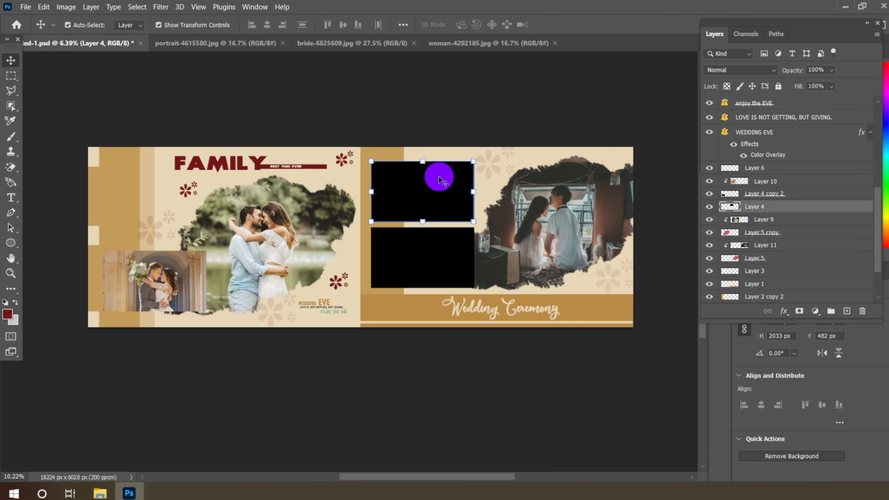
{"action": "scroll", "coordinate": [441, 176], "scroll_direction": "up", "scroll_amount": 5}
{"action": "scroll", "coordinate": [438, 180], "scroll_direction": "up", "scroll_amount": 2}
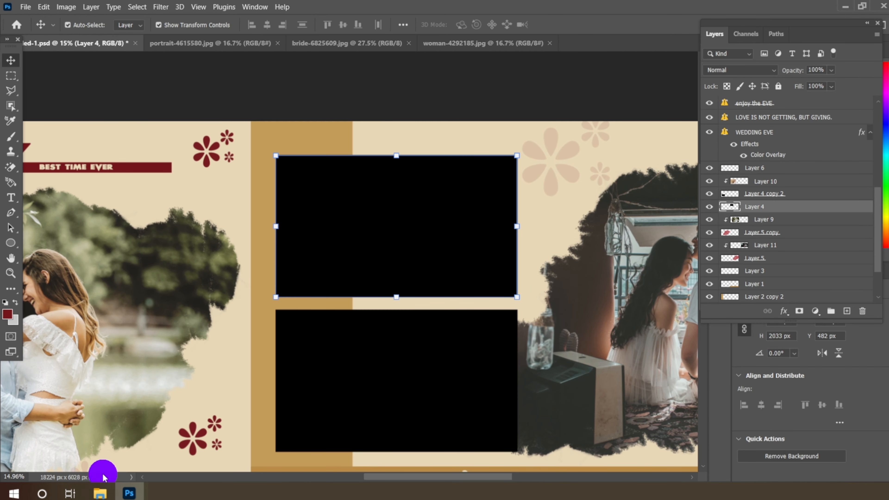
{"action": "left_click", "coordinate": [100, 497]}
{"action": "left_click", "coordinate": [406, 390]}
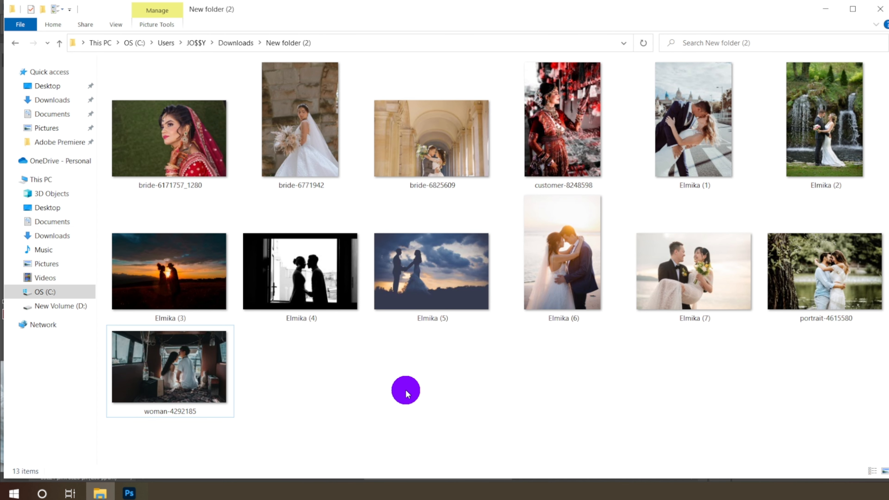
{"action": "left_click_drag", "start_coordinate": [297, 291], "coordinate": [576, 68]}
{"action": "left_click_drag", "start_coordinate": [641, 46], "coordinate": [644, 46]}
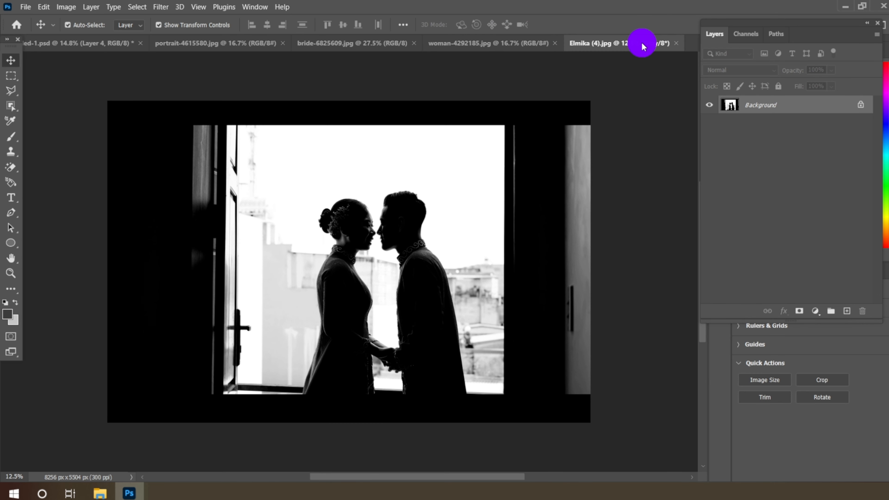
{"action": "left_click_drag", "start_coordinate": [414, 209], "coordinate": [381, 179]}
- Clip the black-and-white silhouette photo to the second panel's upper placeholder with a clipping mask
{"action": "scroll", "coordinate": [381, 178], "scroll_direction": "down", "scroll_amount": 4}
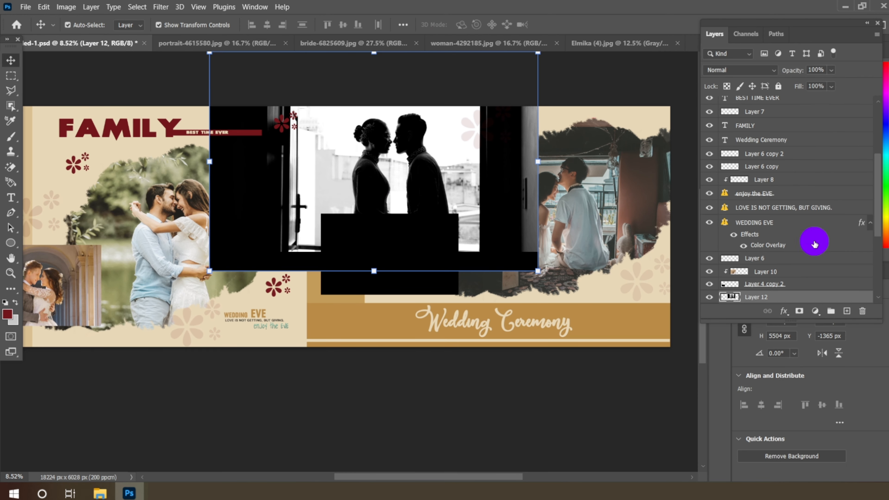
{"action": "scroll", "coordinate": [812, 243], "scroll_direction": "down", "scroll_amount": 3}
{"action": "right_click", "coordinate": [799, 246]}
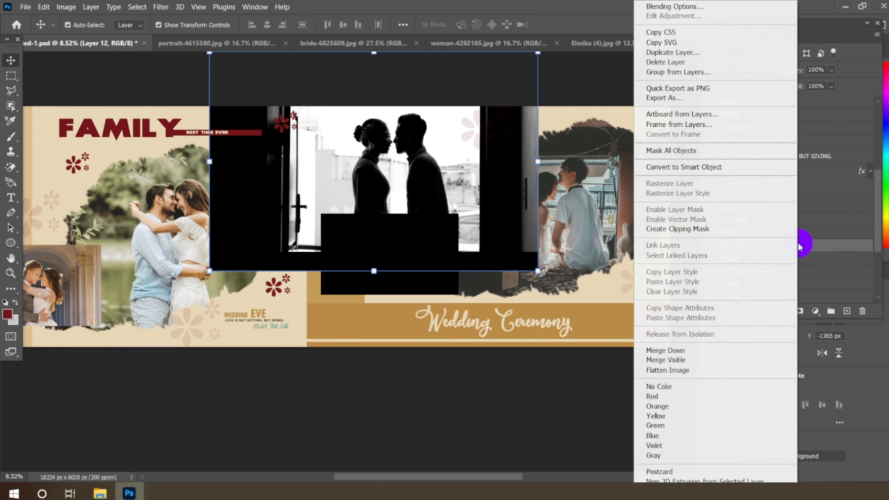
{"action": "left_click", "coordinate": [686, 229]}
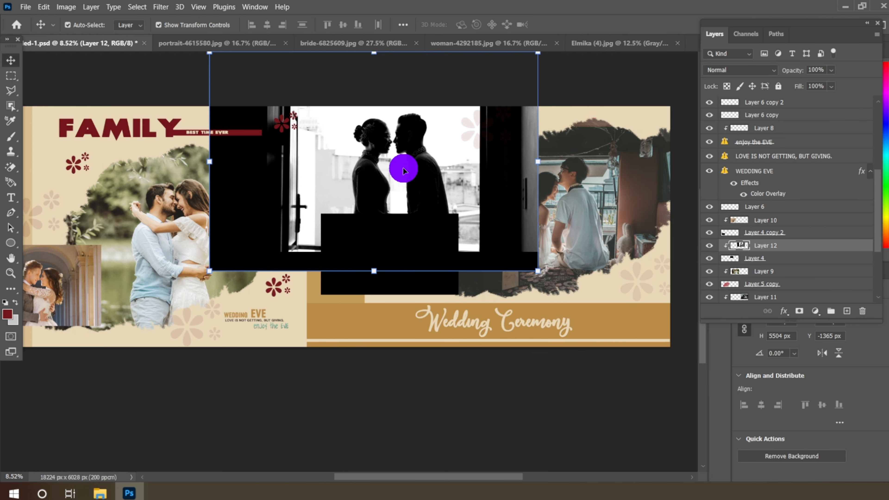
- Scale the black-and-white silhouette photo to 81.98% and reposition it so the couple fills the upper placeholder
{"action": "scroll", "coordinate": [397, 158], "scroll_direction": "down", "scroll_amount": 2}
{"action": "key", "text": "ctrl+t"}
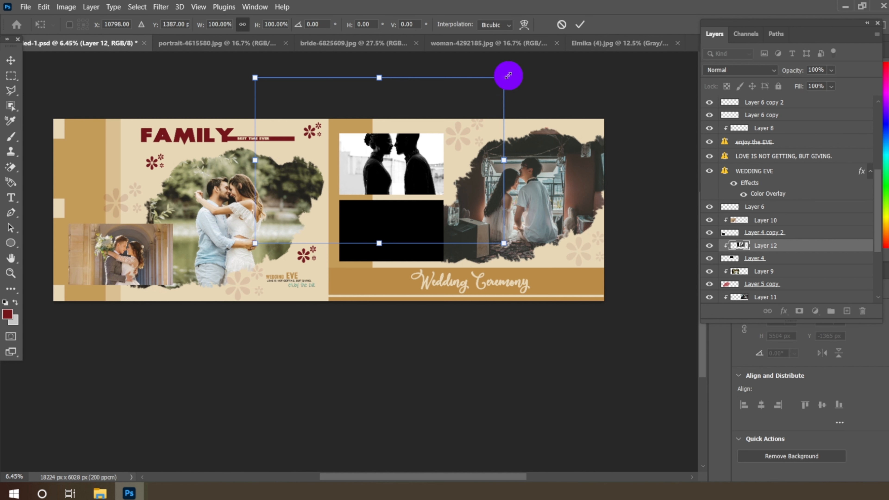
{"action": "left_click_drag", "start_coordinate": [509, 76], "coordinate": [476, 96]}
{"action": "scroll", "coordinate": [403, 153], "scroll_direction": "up", "scroll_amount": 7}
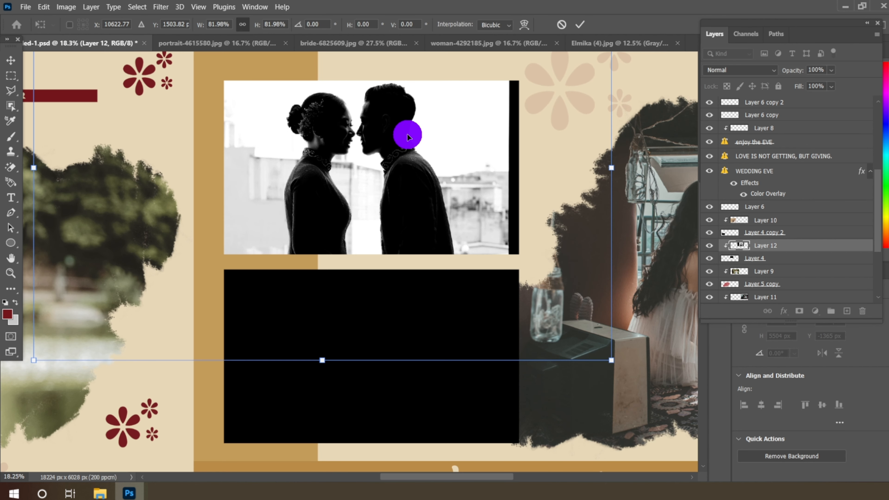
{"action": "left_click_drag", "start_coordinate": [394, 121], "coordinate": [404, 133]}
{"action": "key", "text": "Return"}
- Select the second panel's lower black placeholder, then open Elmika (5) and copy the photo into the album over it
{"action": "scroll", "coordinate": [388, 173], "scroll_direction": "down", "scroll_amount": 6}
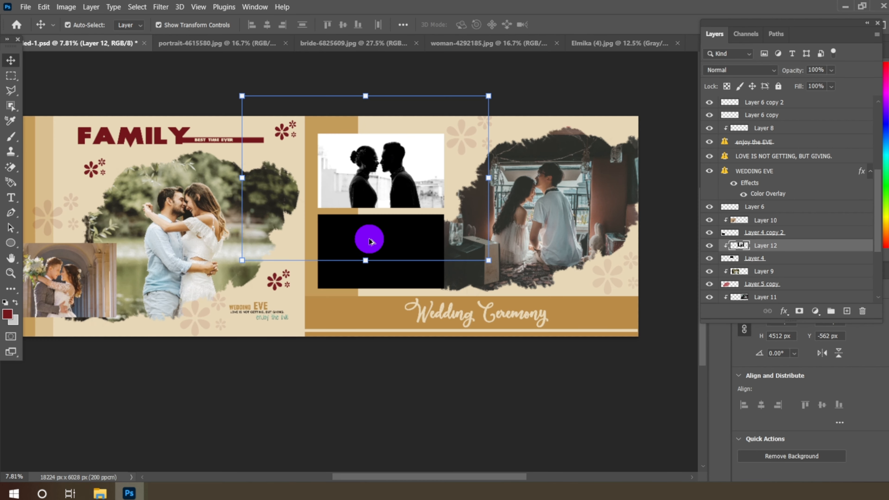
{"action": "left_click", "coordinate": [392, 239]}
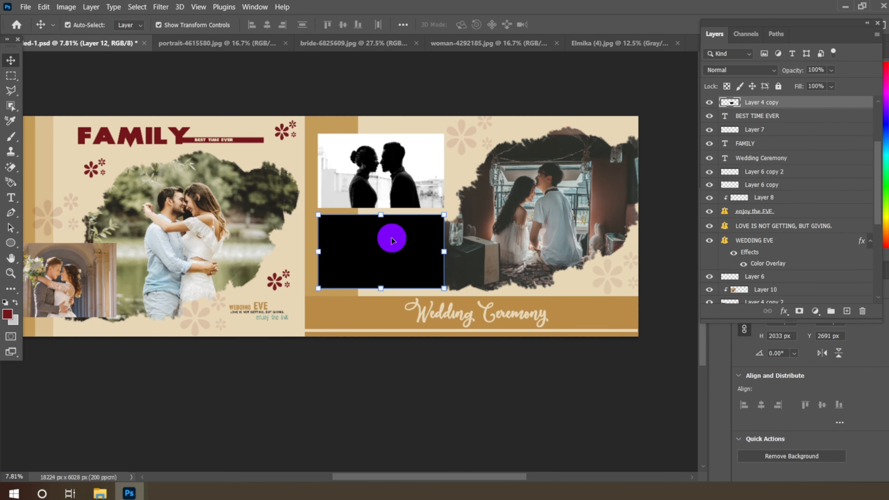
{"action": "left_click", "coordinate": [100, 493]}
{"action": "left_click", "coordinate": [434, 402]}
{"action": "left_click_drag", "start_coordinate": [414, 292], "coordinate": [631, 25]}
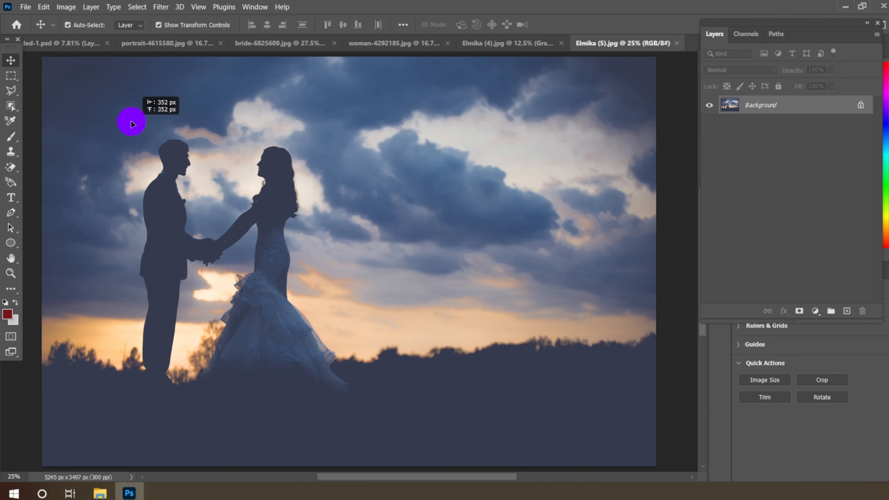
{"action": "left_click", "coordinate": [78, 46]}
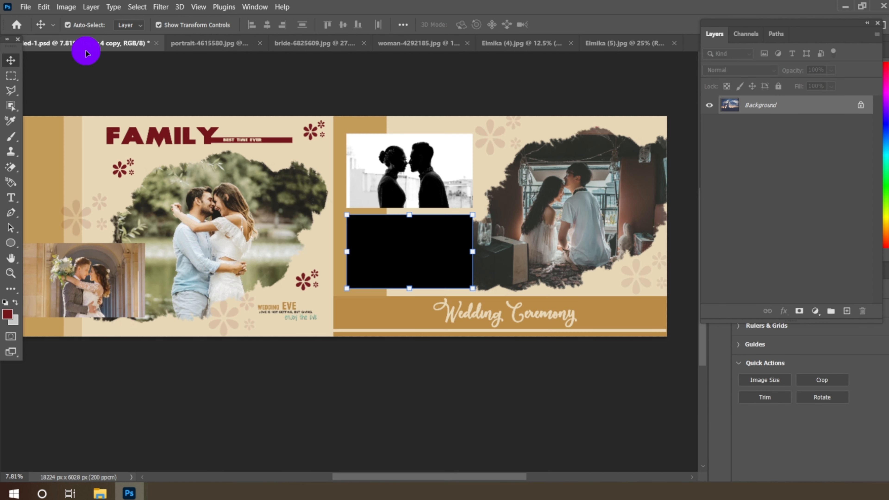
{"action": "left_click", "coordinate": [438, 254]}
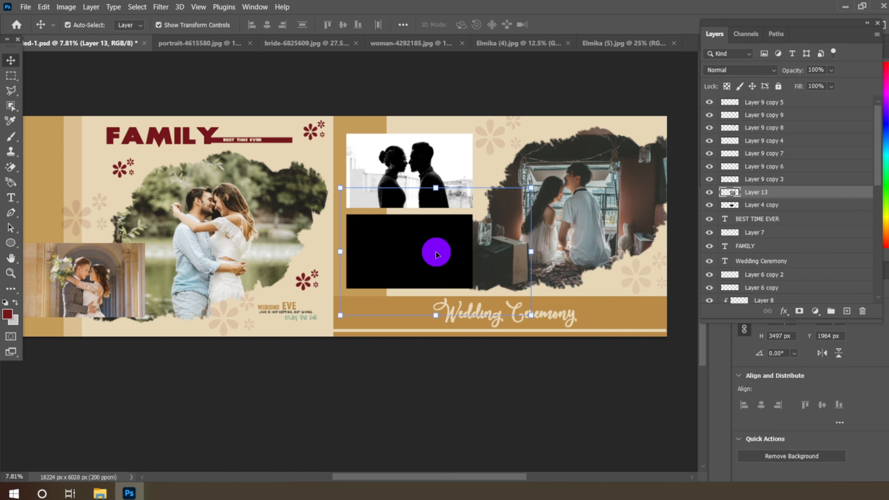
- Clip the sunset silhouette photo to the second panel's lower placeholder and move it down to about Y 2333 px to frame the couple
{"action": "right_click", "coordinate": [797, 191]}
{"action": "left_click", "coordinate": [772, 229]}
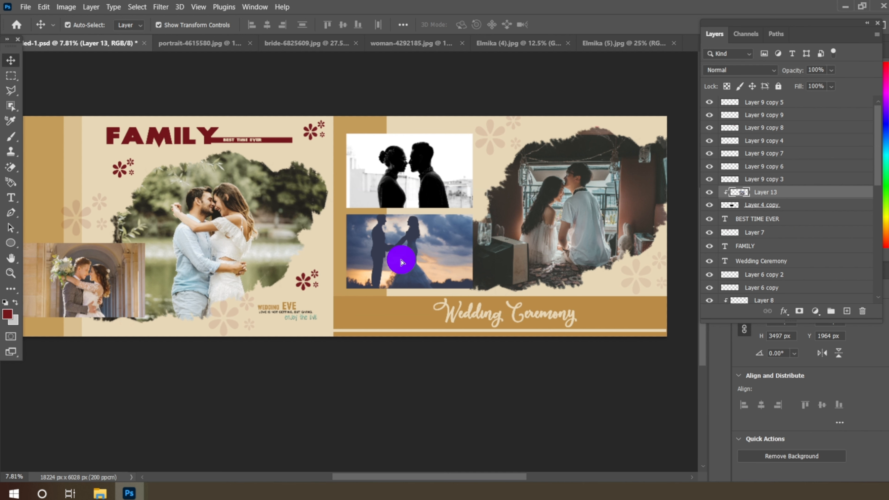
{"action": "scroll", "coordinate": [464, 240], "scroll_direction": "up", "scroll_amount": 3}
- Examine the whole two-panel album spread in full-screen view, from its overall layout to the first panel's details
{"action": "left_click", "coordinate": [14, 75]}
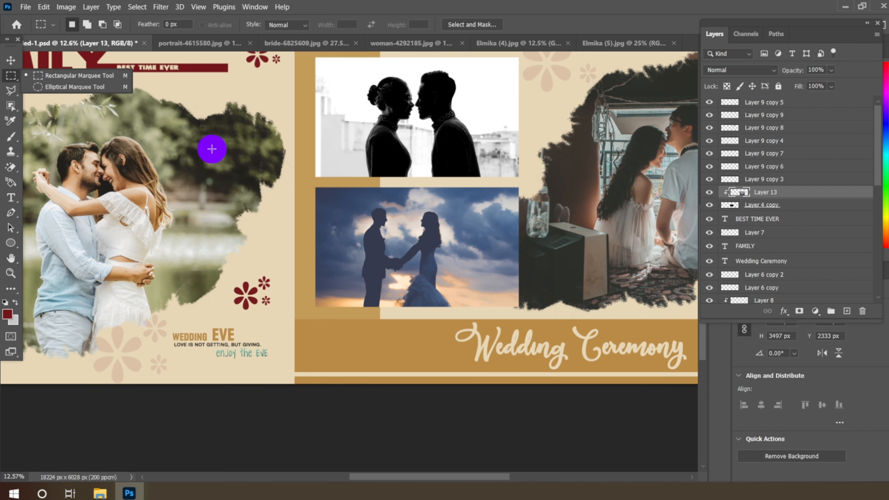
{"action": "scroll", "coordinate": [340, 231], "scroll_direction": "down", "scroll_amount": 4}
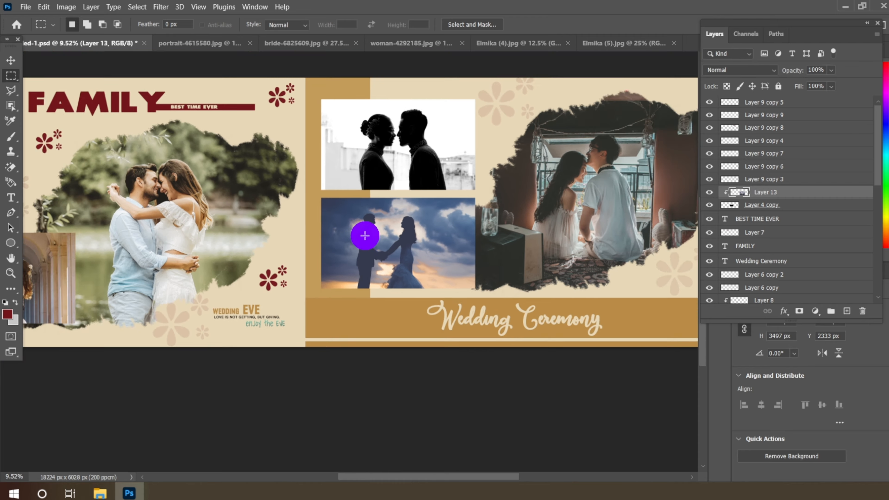
{"action": "key", "text": "f"}
{"action": "key", "text": "f"}
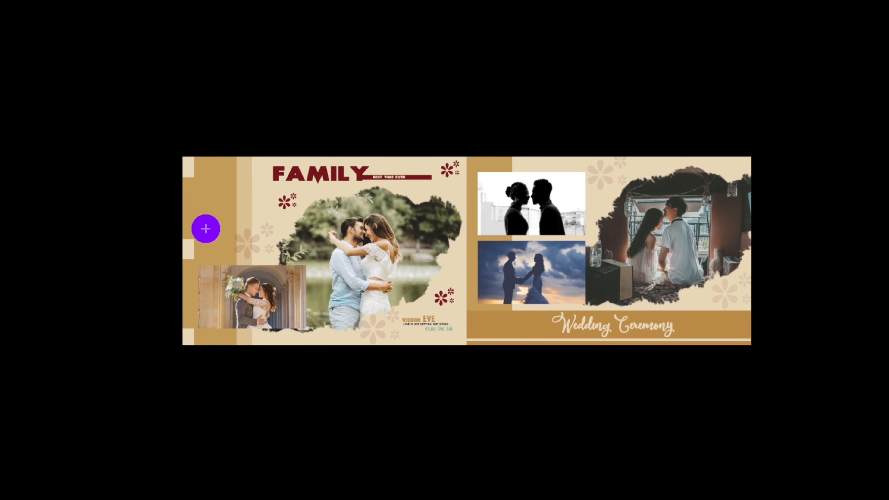
{"action": "scroll", "coordinate": [205, 228], "scroll_direction": "up", "scroll_amount": 2}
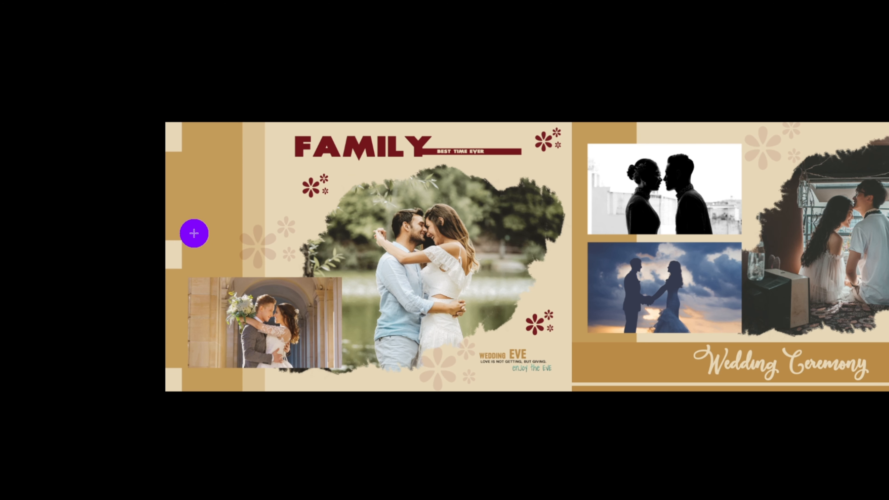
{"action": "scroll", "coordinate": [194, 233], "scroll_direction": "up", "scroll_amount": 1}
{"action": "scroll", "coordinate": [198, 276], "scroll_direction": "up", "scroll_amount": 1}
{"action": "scroll", "coordinate": [403, 405], "scroll_direction": "up", "scroll_amount": 1}
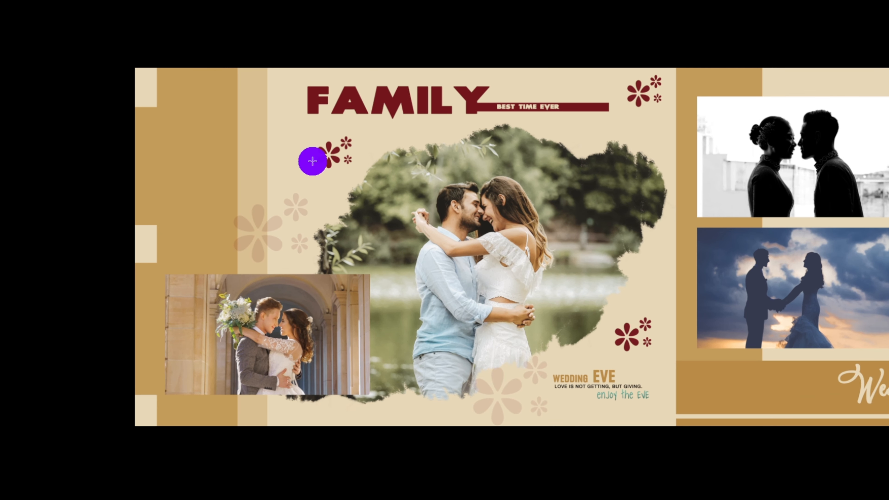
{"action": "scroll", "coordinate": [318, 227], "scroll_direction": "up", "scroll_amount": 1}
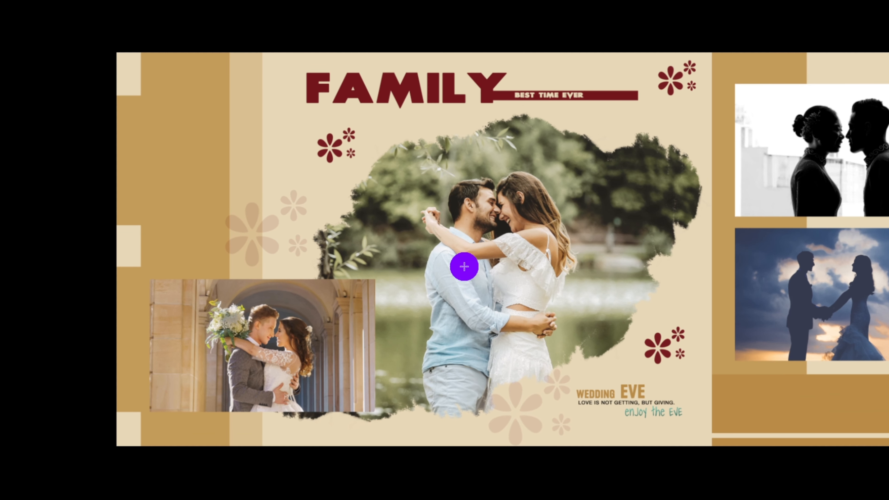
{"action": "scroll", "coordinate": [464, 267], "scroll_direction": "up", "scroll_amount": 1}
{"action": "scroll", "coordinate": [412, 278], "scroll_direction": "up", "scroll_amount": 1}
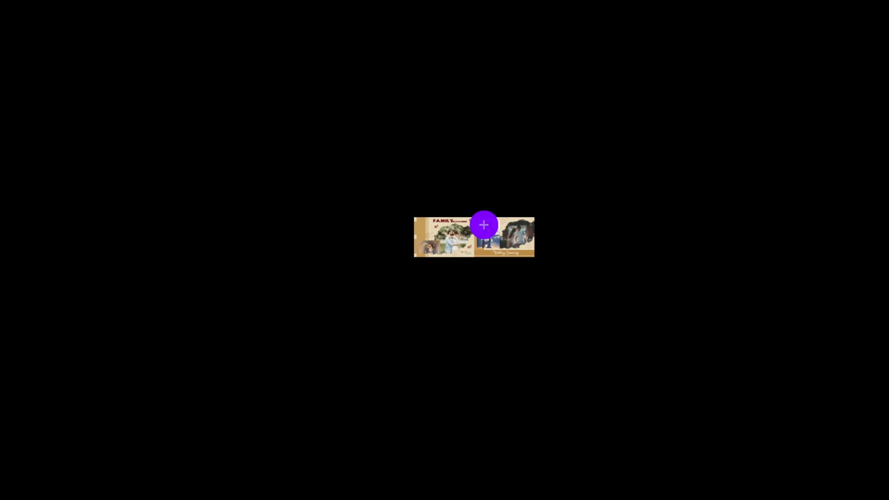
{"action": "scroll", "coordinate": [481, 233], "scroll_direction": "up", "scroll_amount": 6}
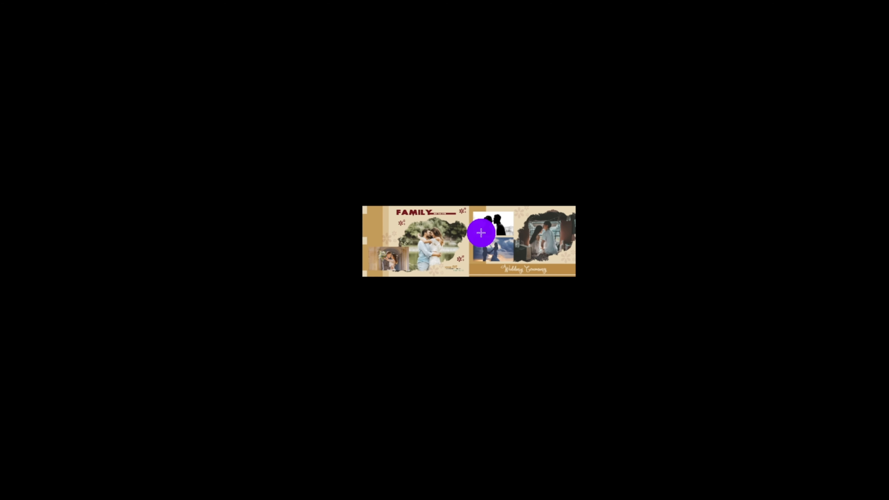
{"action": "scroll", "coordinate": [480, 233], "scroll_direction": "up", "scroll_amount": 5}
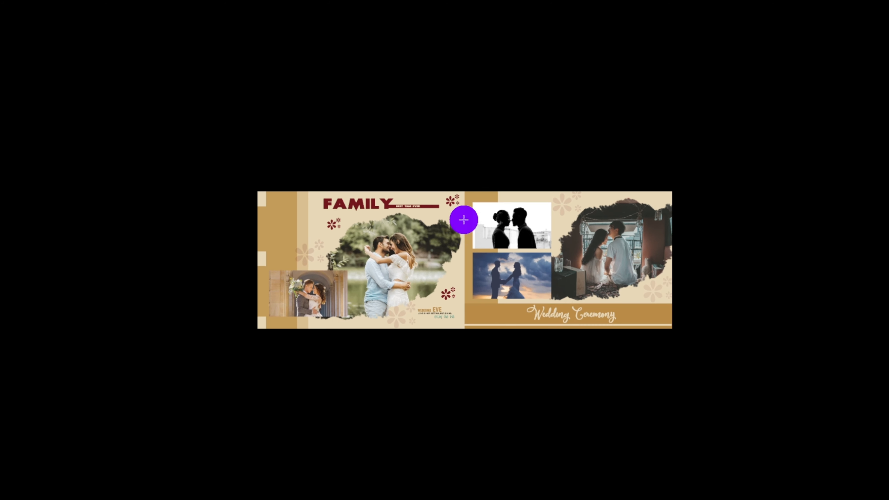
{"action": "scroll", "coordinate": [474, 272], "scroll_direction": "up", "scroll_amount": 5}
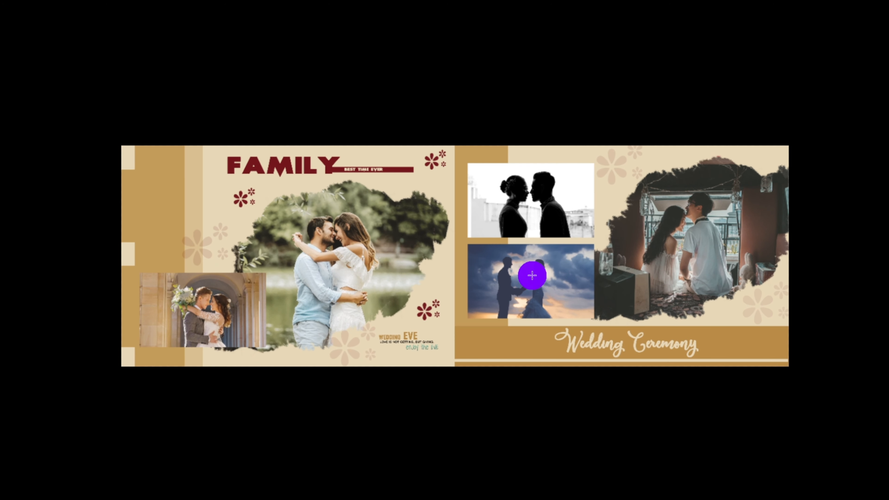
{"action": "scroll", "coordinate": [469, 284], "scroll_direction": "up", "scroll_amount": 2}
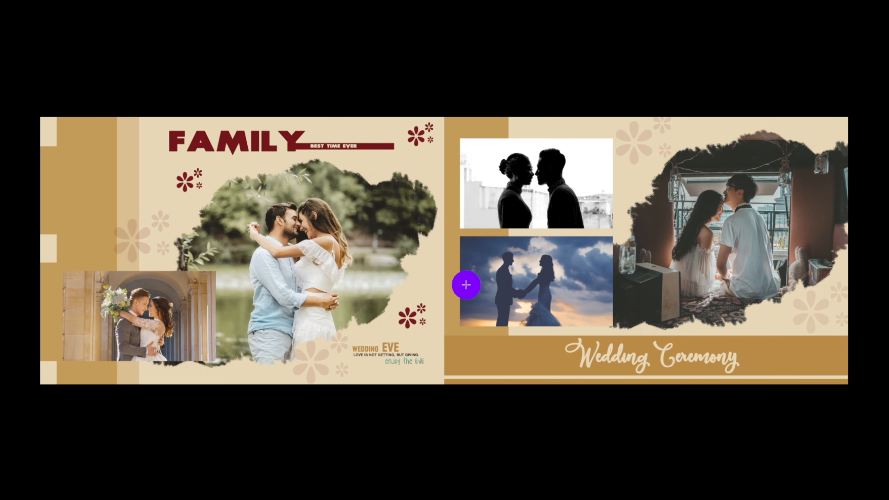